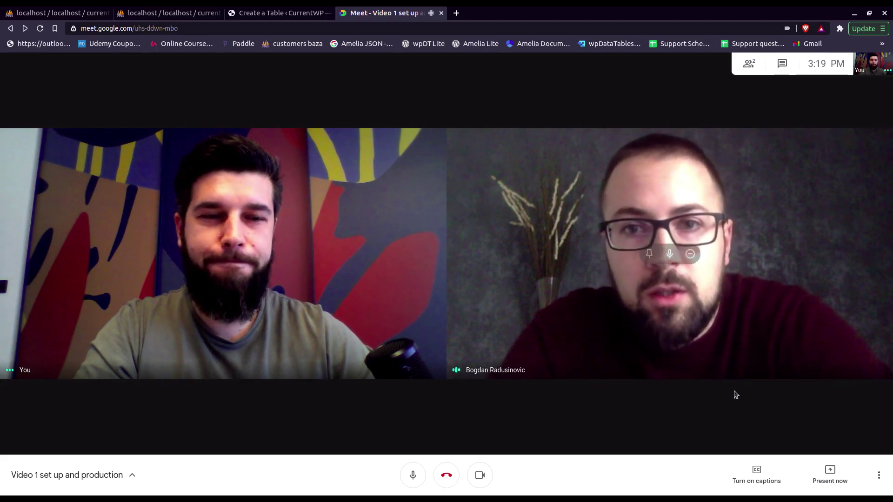
Step: Present the entire screen in Google Meet and hide the screen-sharing notice bar
{"action": "left_click", "coordinate": [832, 473]}
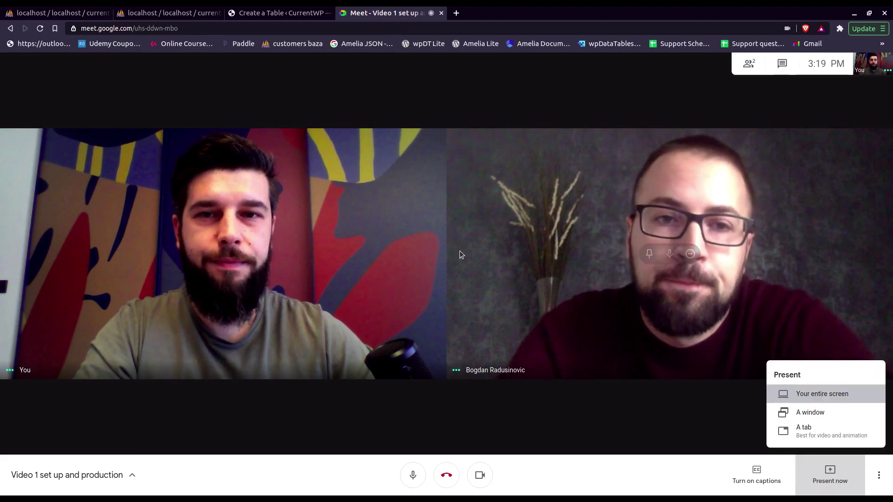
{"action": "key", "text": "Return"}
{"action": "left_click", "coordinate": [345, 200]}
{"action": "key", "text": "Return"}
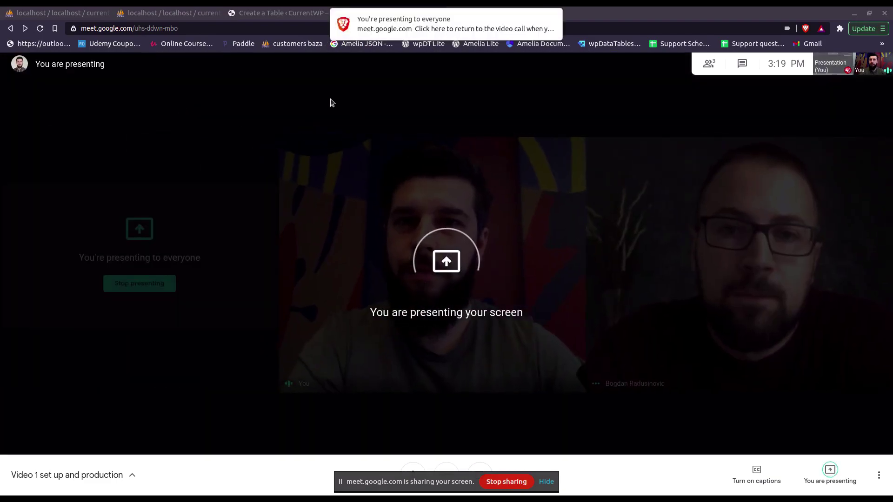
{"action": "left_click", "coordinate": [554, 22]}
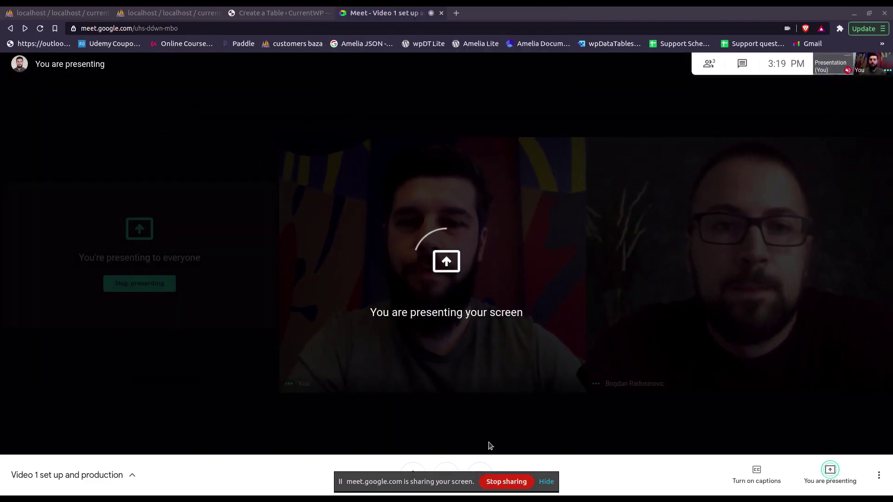
{"action": "left_click", "coordinate": [547, 482]}
Step: Review the phpMyAdmin orders table, dismiss the Meet notice, then view the customers table rows
{"action": "left_click", "coordinate": [70, 18]}
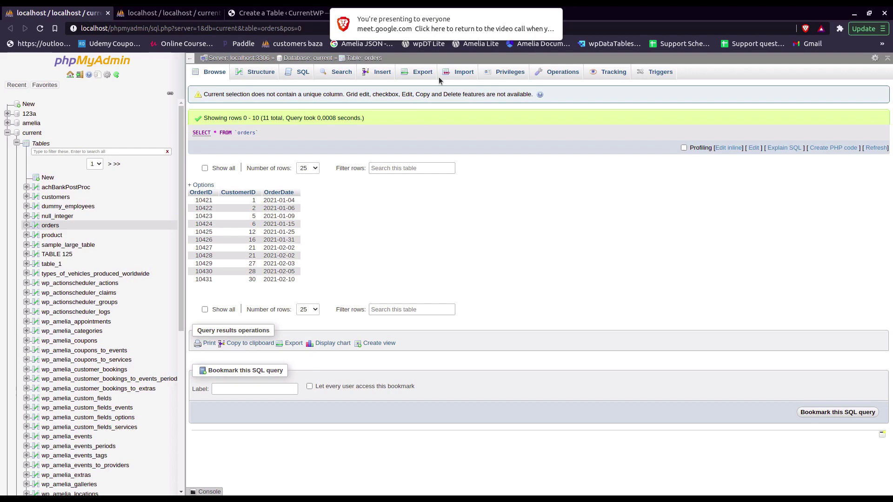
{"action": "left_click", "coordinate": [550, 20]}
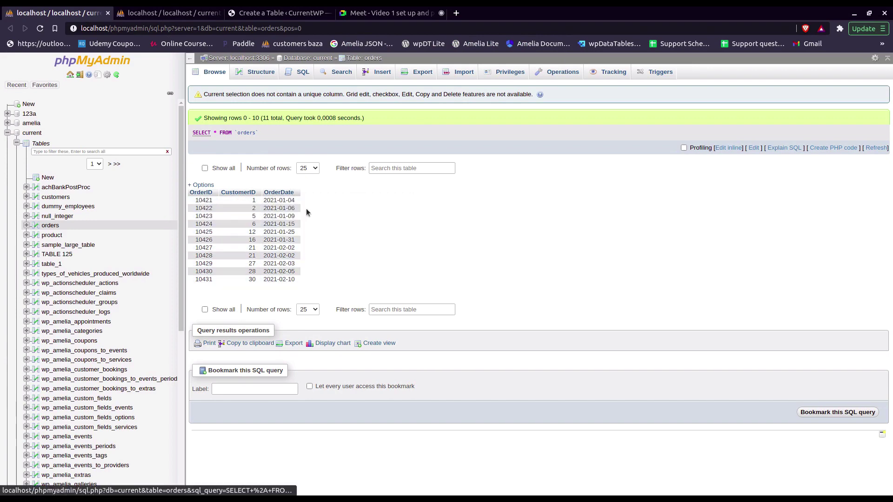
{"action": "left_click", "coordinate": [165, 13]}
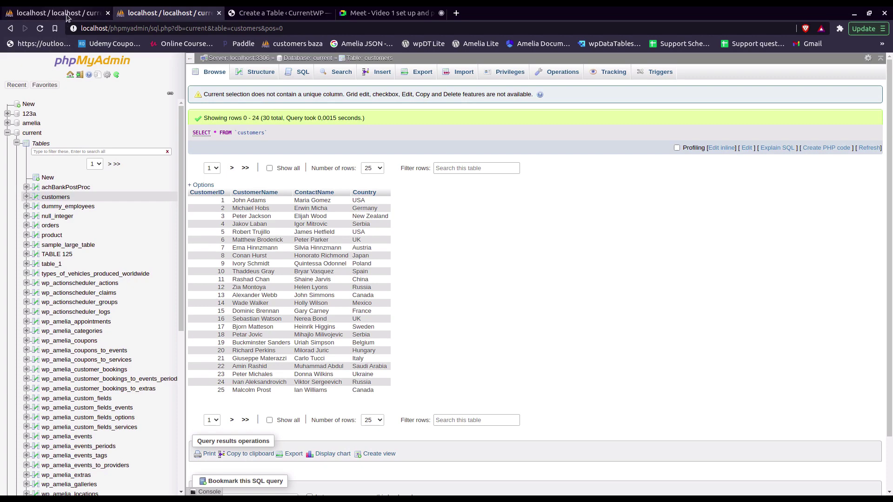
Step: Start a new wpDataTables table linked to an existing data source
{"action": "left_click", "coordinate": [258, 14]}
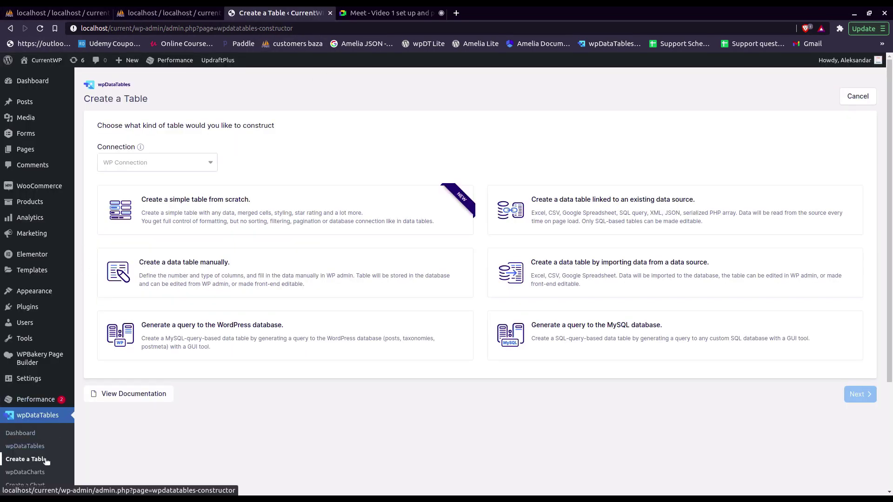
{"action": "left_click", "coordinate": [625, 216]}
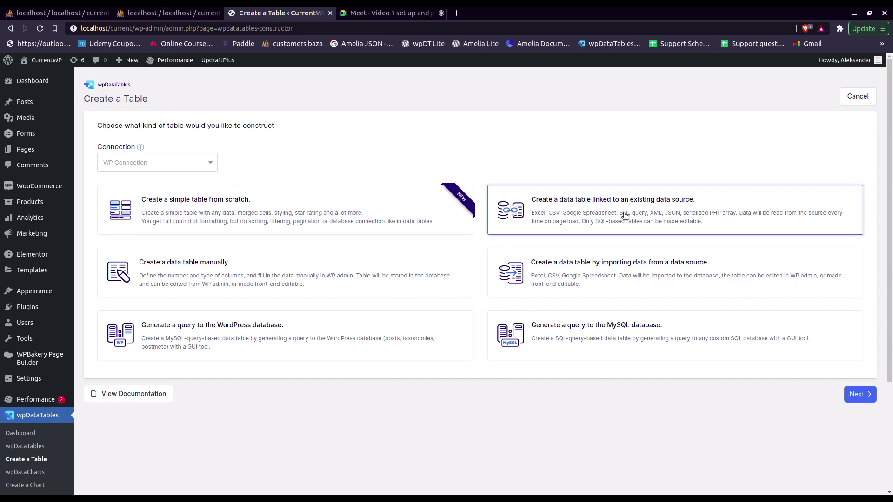
{"action": "left_click", "coordinate": [862, 395]}
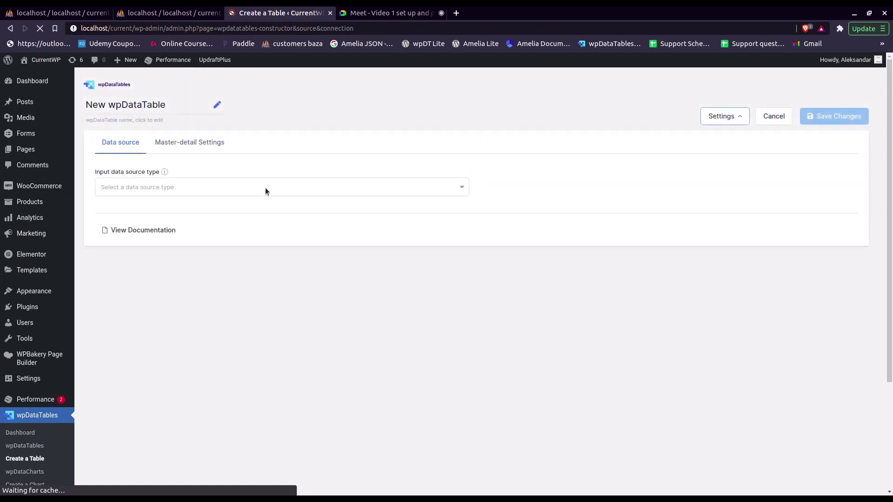
Step: Use the SQL query 'SELECT * FROM orders' as the data source and save the table
{"action": "left_click", "coordinate": [235, 194]}
{"action": "left_click", "coordinate": [326, 205]}
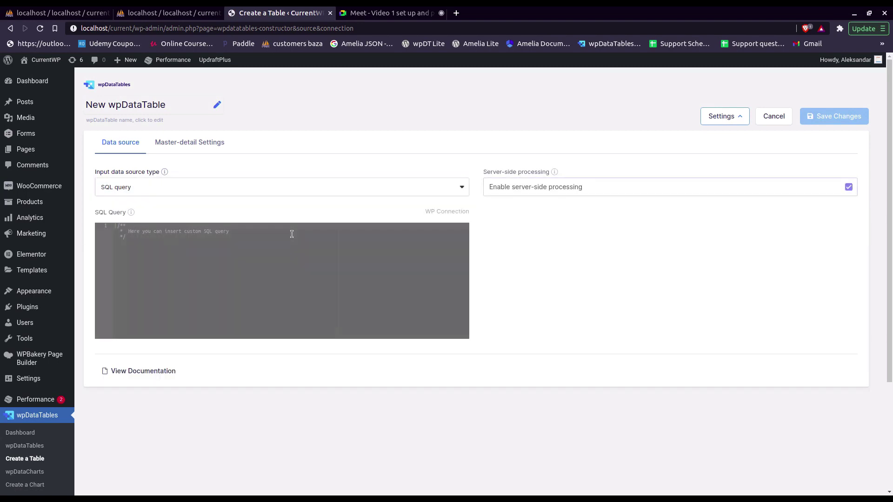
{"action": "left_click", "coordinate": [301, 234]}
{"action": "type", "text": "SELECT"}
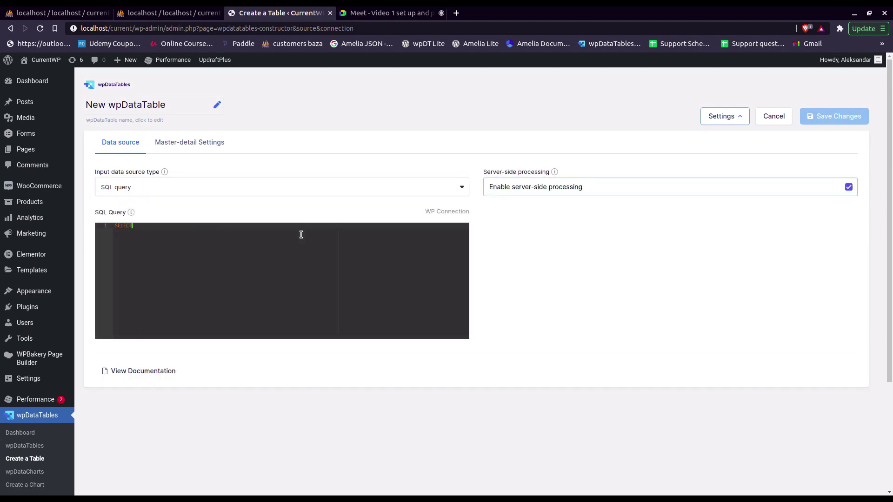
{"action": "type", "text": " * FROM orders"}
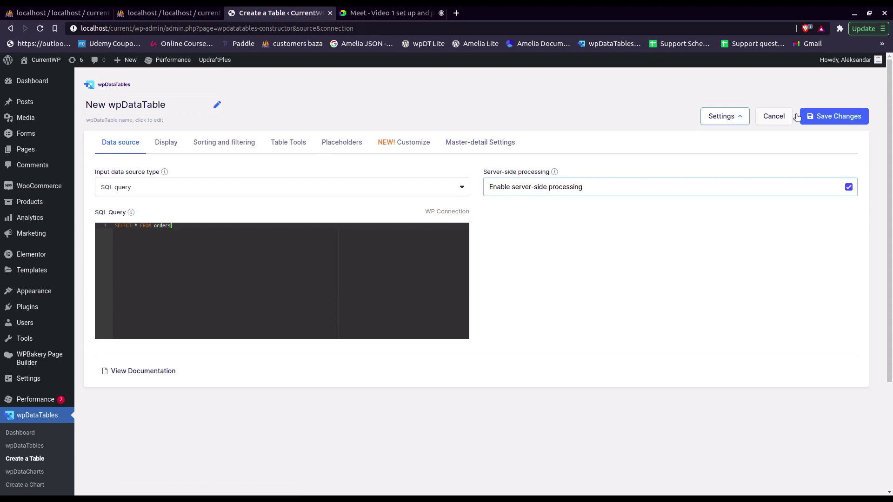
{"action": "left_click", "coordinate": [830, 116]}
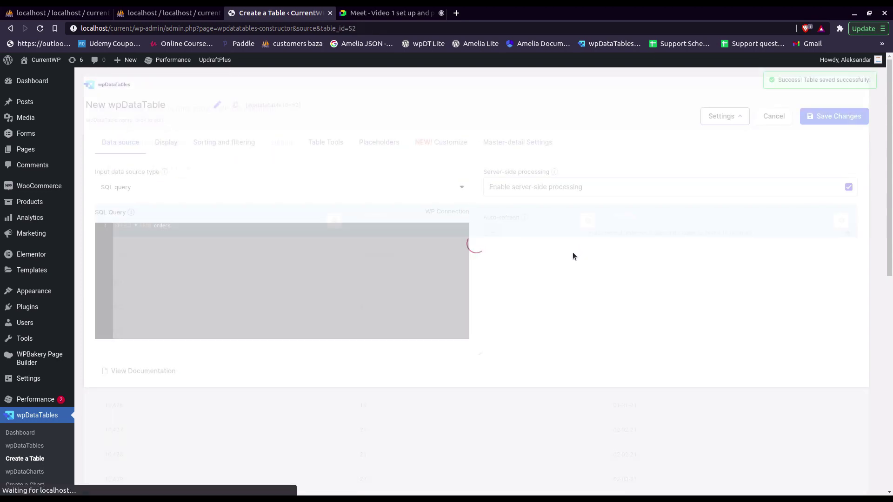
Step: Change the query to 'SELECT * FROM customers', save, and check the 30 customer rows
{"action": "scroll", "coordinate": [563, 250], "scroll_direction": "down", "scroll_amount": 5}
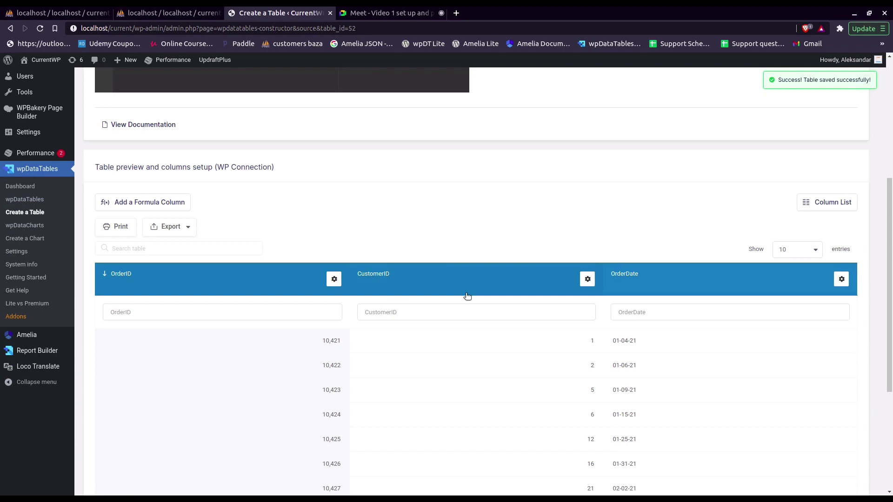
{"action": "scroll", "coordinate": [464, 295], "scroll_direction": "down", "scroll_amount": 2}
{"action": "scroll", "coordinate": [260, 218], "scroll_direction": "down", "scroll_amount": 2}
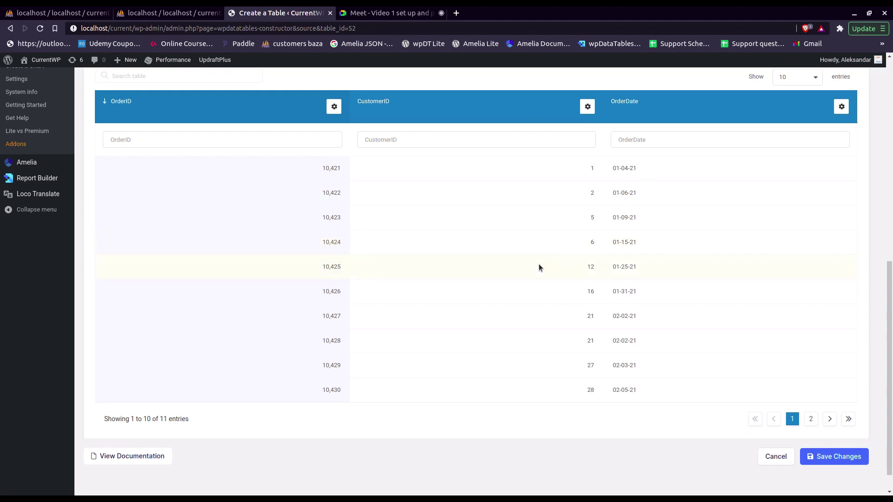
{"action": "scroll", "coordinate": [538, 268], "scroll_direction": "up", "scroll_amount": 7}
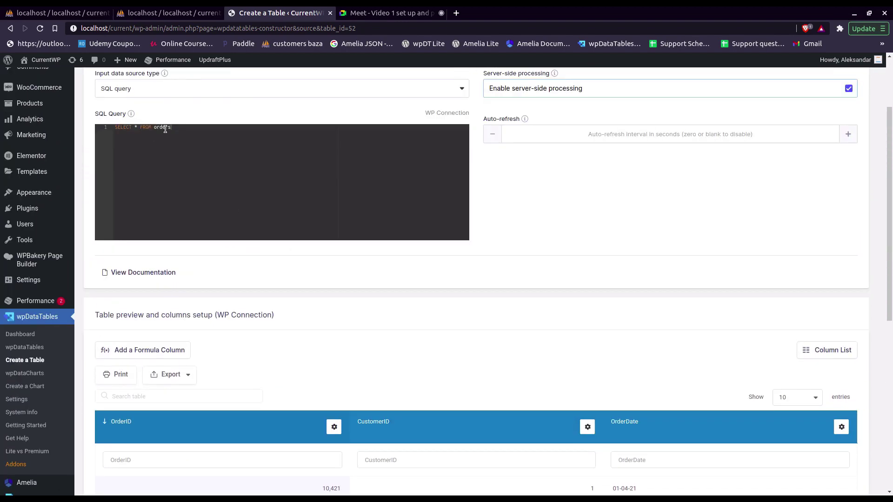
{"action": "double_click", "coordinate": [166, 128]}
{"action": "type", "text": "custom"}
{"action": "scroll", "coordinate": [559, 186], "scroll_direction": "up", "scroll_amount": 3}
{"action": "left_click", "coordinate": [832, 116]}
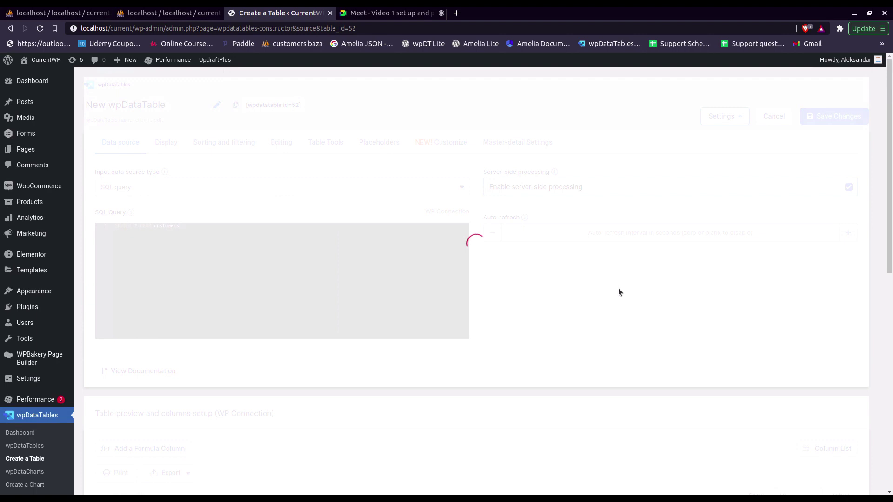
{"action": "scroll", "coordinate": [557, 252], "scroll_direction": "down", "scroll_amount": 6}
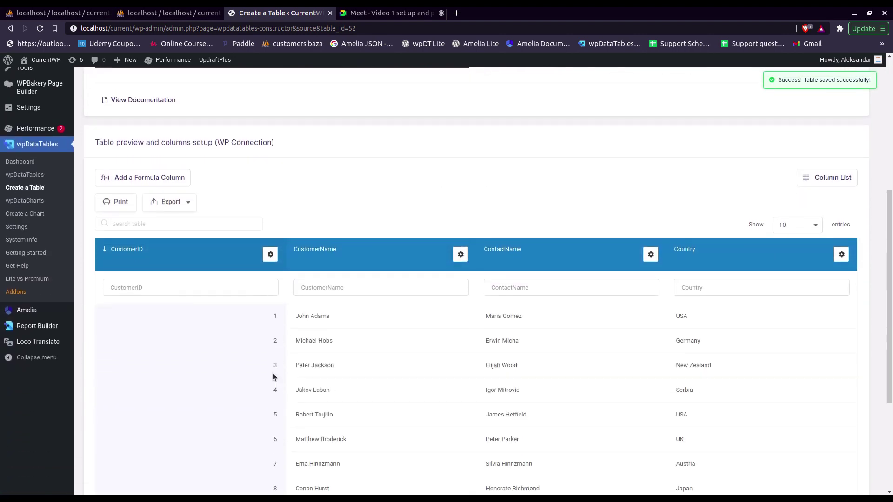
{"action": "scroll", "coordinate": [470, 341], "scroll_direction": "down", "scroll_amount": 2}
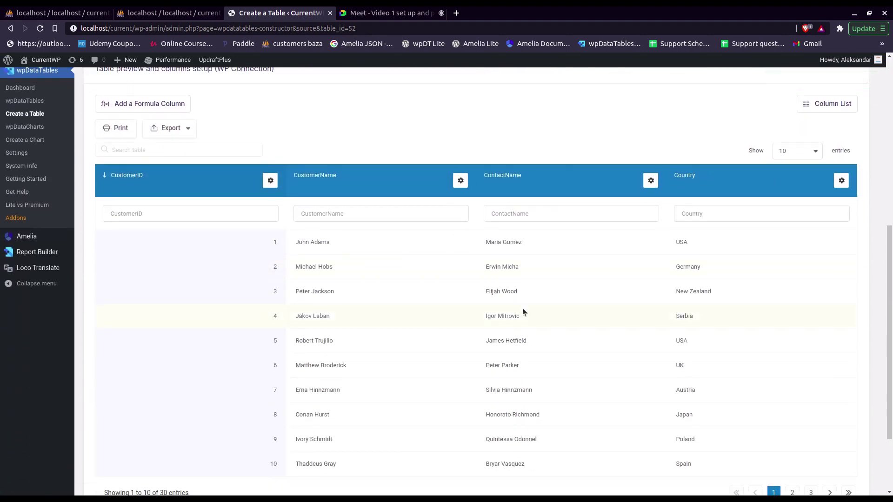
{"action": "scroll", "coordinate": [439, 314], "scroll_direction": "up", "scroll_amount": 6}
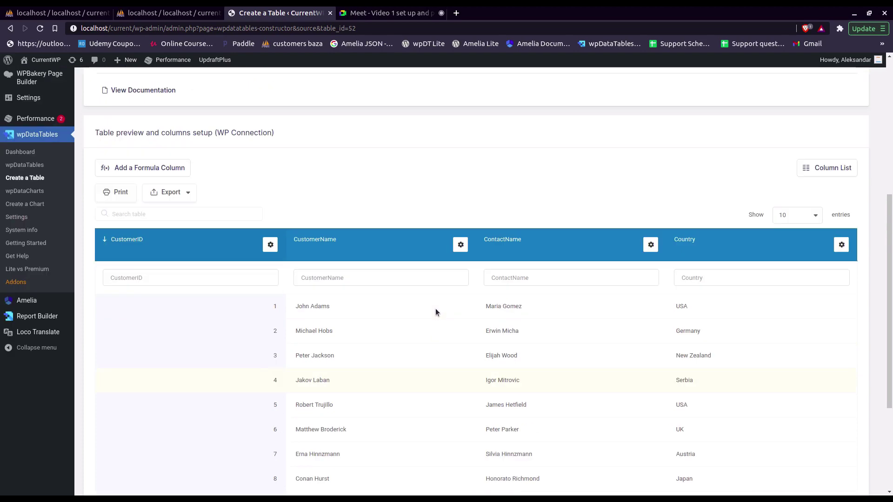
Step: Compare the orders and customers tables, then start the query as 'SELECT orders.Order'
{"action": "left_click", "coordinate": [73, 18]}
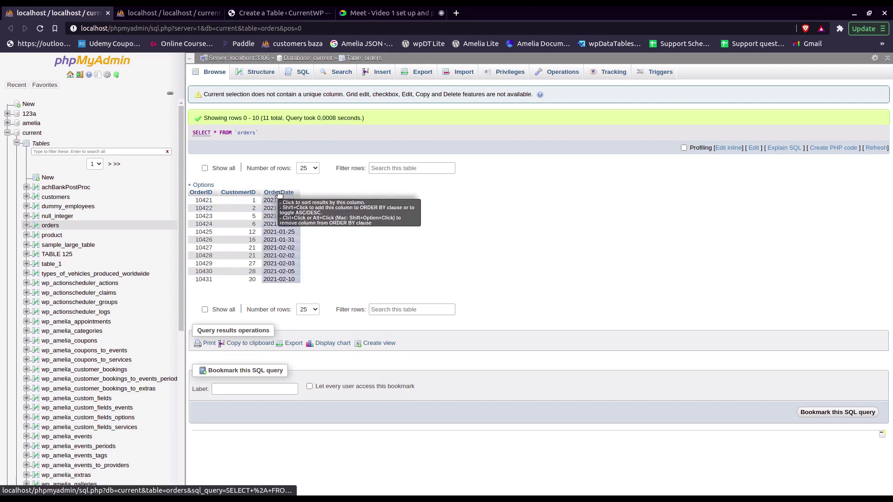
{"action": "left_click", "coordinate": [161, 13]}
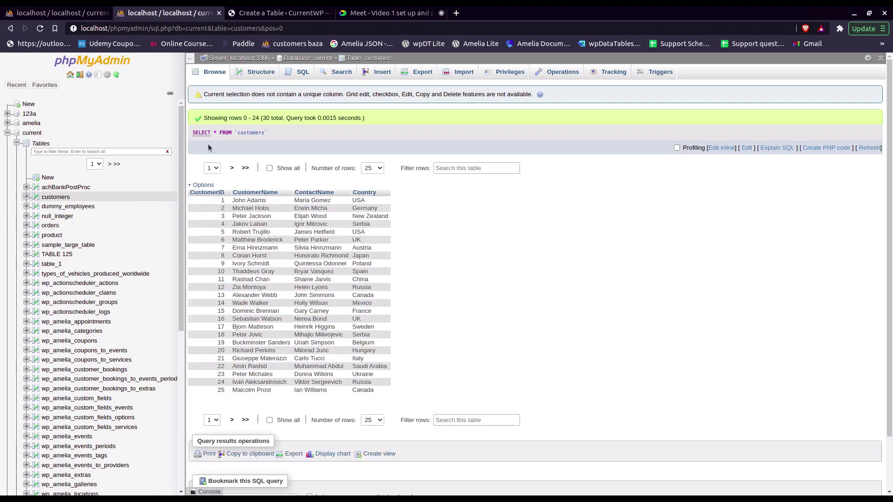
{"action": "left_click", "coordinate": [250, 17]}
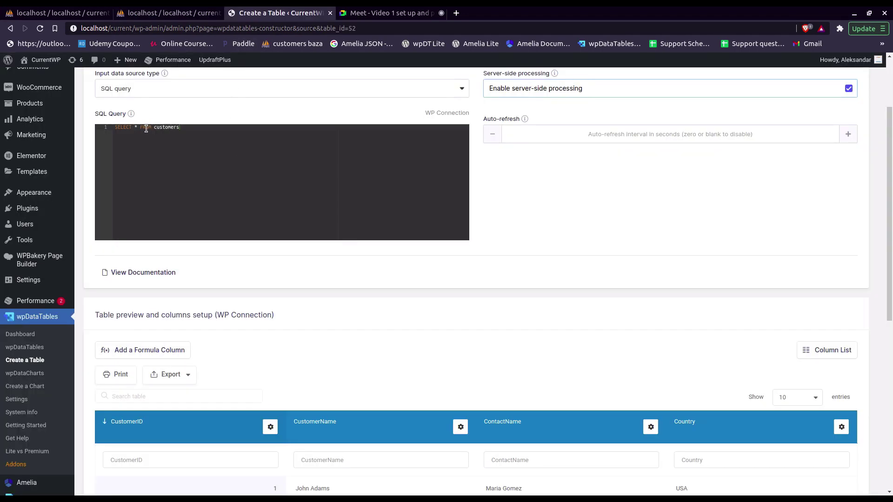
{"action": "left_click_drag", "start_coordinate": [136, 128], "coordinate": [302, 126]}
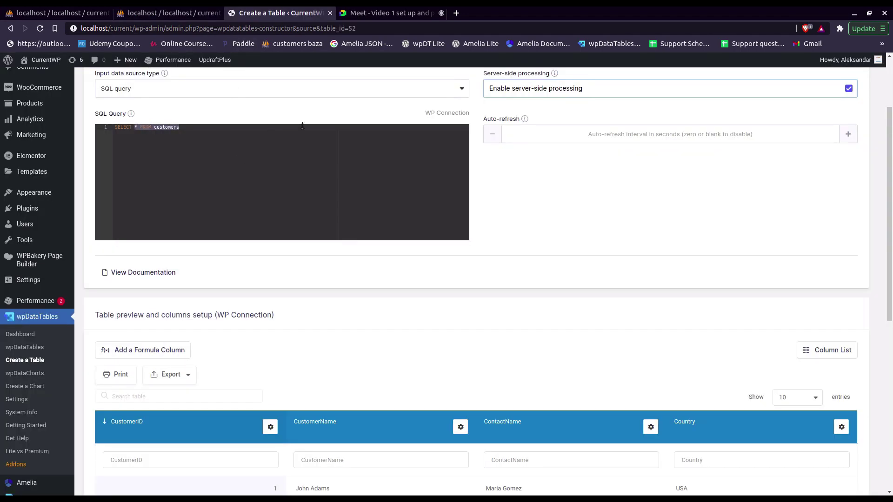
{"action": "type", "text": "orders.OrderID"}
{"action": "left_click", "coordinate": [59, 13]}
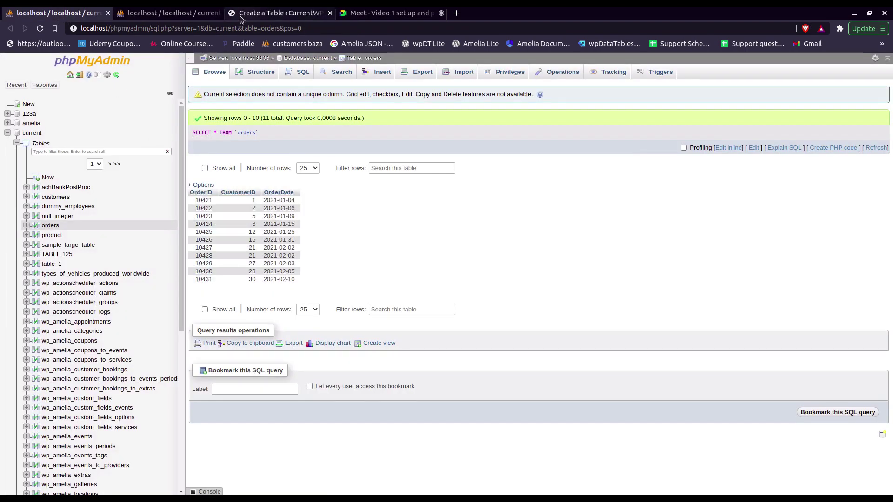
Step: Select the columns orders.OrderID, customers.CustomerName and orders.OrderDate in the query
{"action": "left_click", "coordinate": [274, 12]}
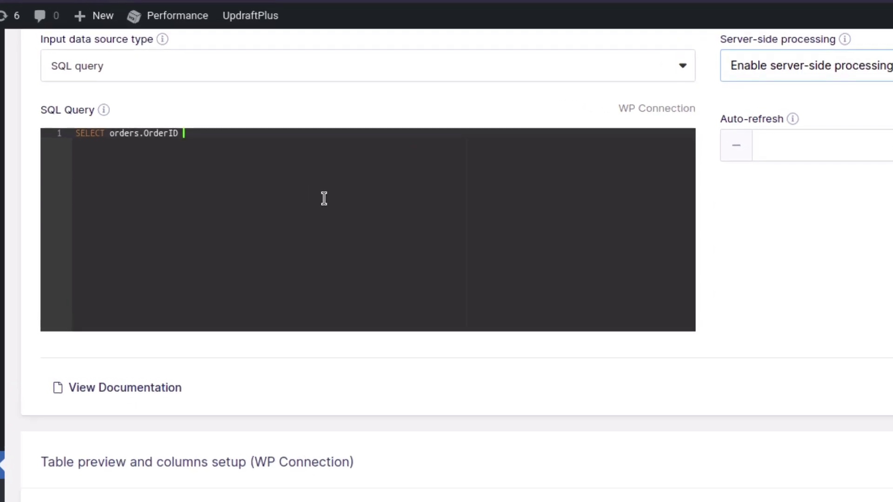
{"action": "key", "text": "BackSpace"}
{"action": "key", "text": "BackSpace"}
{"action": "key", "text": "BackSpace"}
{"action": "key", "text": "BackSpace"}
{"action": "type", "text": "D, customers.CustomerN"}
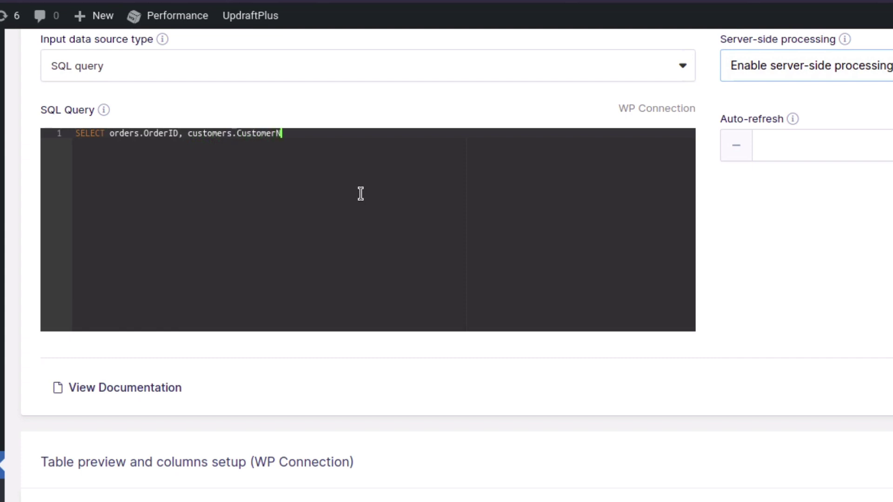
{"action": "type", "text": "ame"}
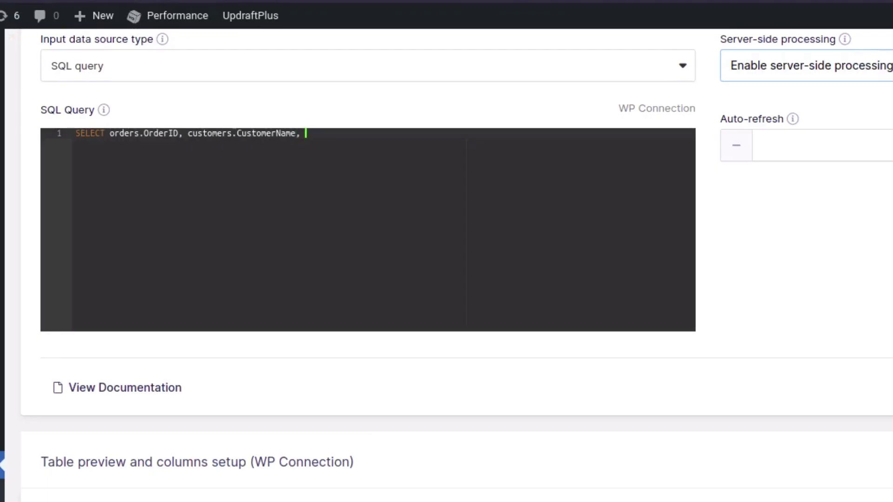
{"action": "type", "text": "orders.Order"}
{"action": "key", "text": "BackSpace"}
{"action": "key", "text": "BackSpace"}
{"action": "key", "text": "BackSpace"}
{"action": "key", "text": "BackSpace"}
{"action": "type", "text": "rderI"}
{"action": "key", "text": "BackSpace"}
{"action": "type", "text": "Date"}
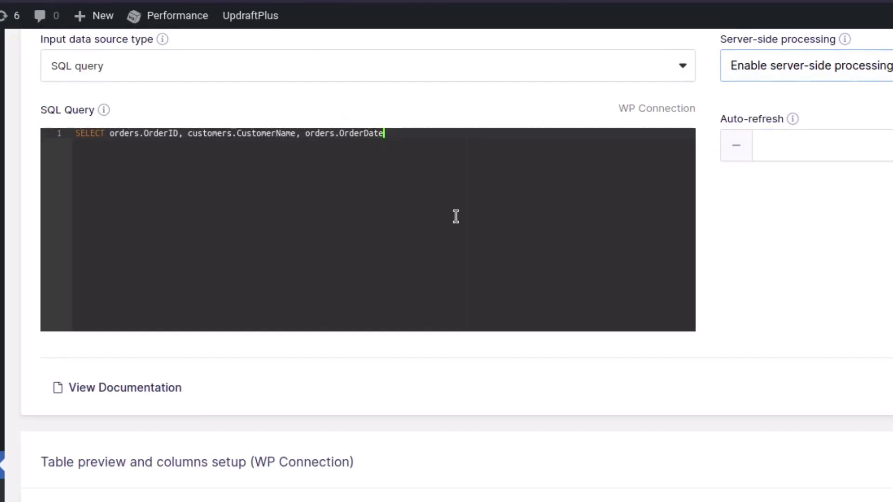
Step: Add 'FROM orders JOIN customers ON orders.CustomerID = customers.CustomerID' on new lines
{"action": "key", "text": "Return"}
{"action": "type", "text": "FROM orders"}
{"action": "key", "text": "Return"}
{"action": "type", "text": "JOIN"}
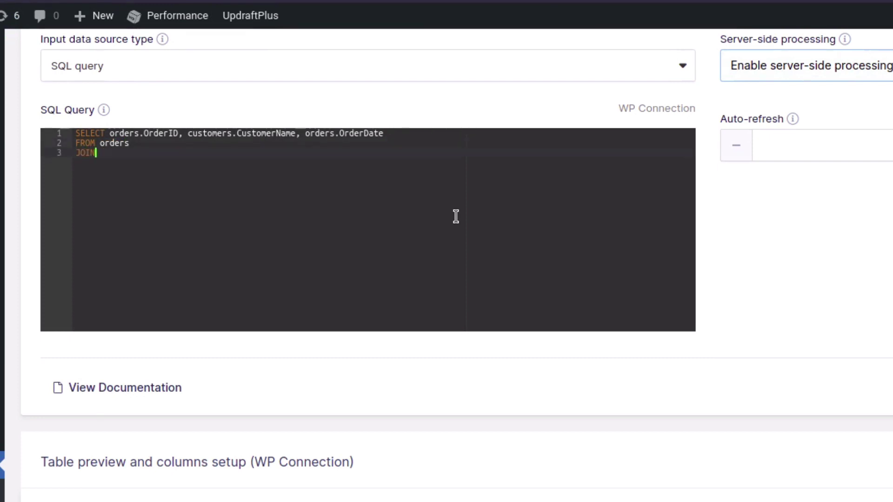
{"action": "type", "text": " customers ON orders.Order"}
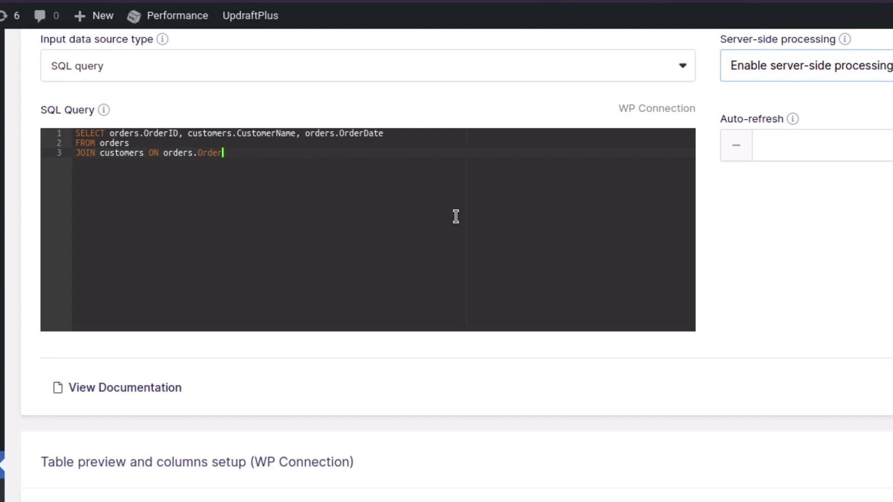
{"action": "key", "text": "BackSpace"}
{"action": "key", "text": "BackSpace"}
{"action": "key", "text": "BackSpace"}
{"action": "key", "text": "BackSpace"}
{"action": "key", "text": "BackSpace"}
{"action": "type", "text": "CustomerID = customers"}
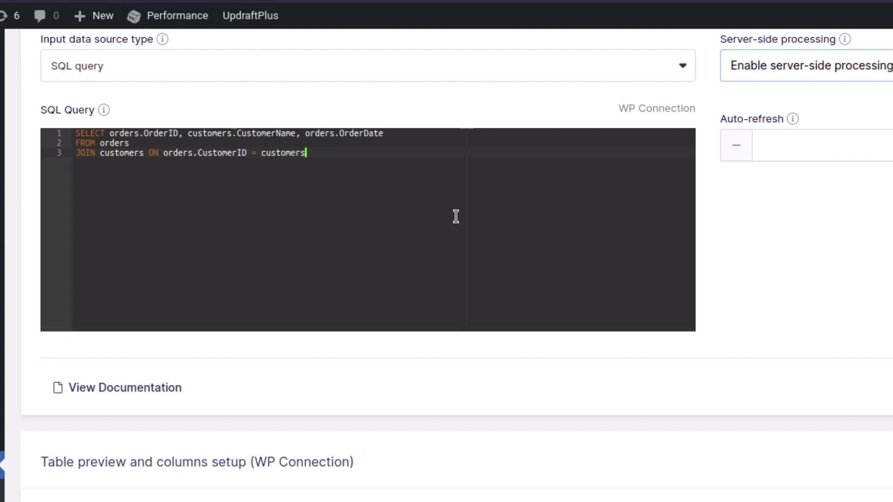
{"action": "type", "text": ".CustomerID"}
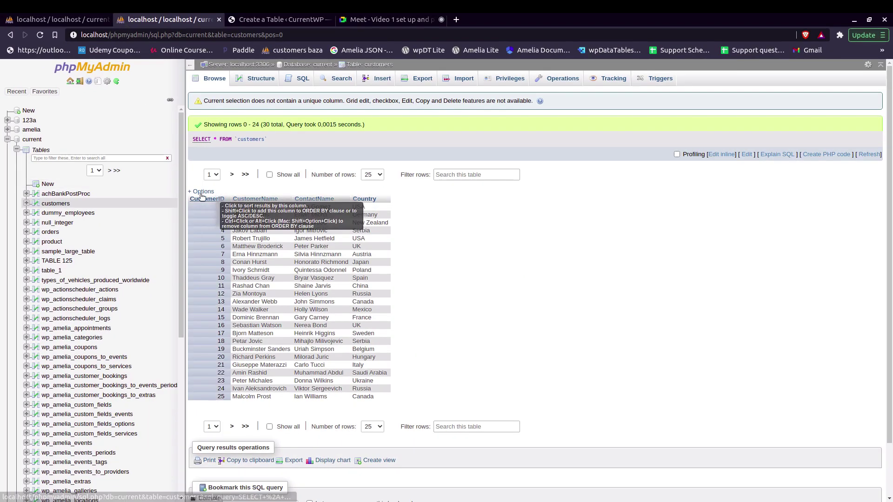
Step: Save the table with the join query and review the OrderID, CustomerName, OrderDate preview
{"action": "left_click", "coordinate": [58, 19]}
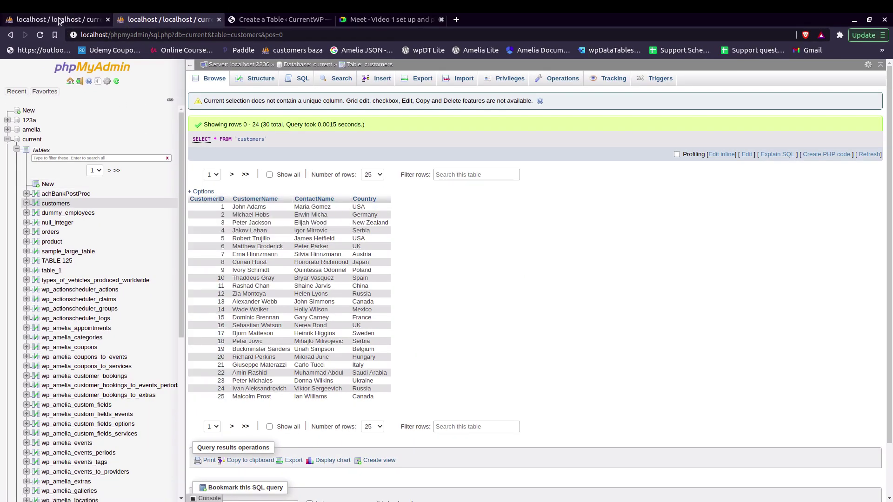
{"action": "left_click", "coordinate": [179, 19]}
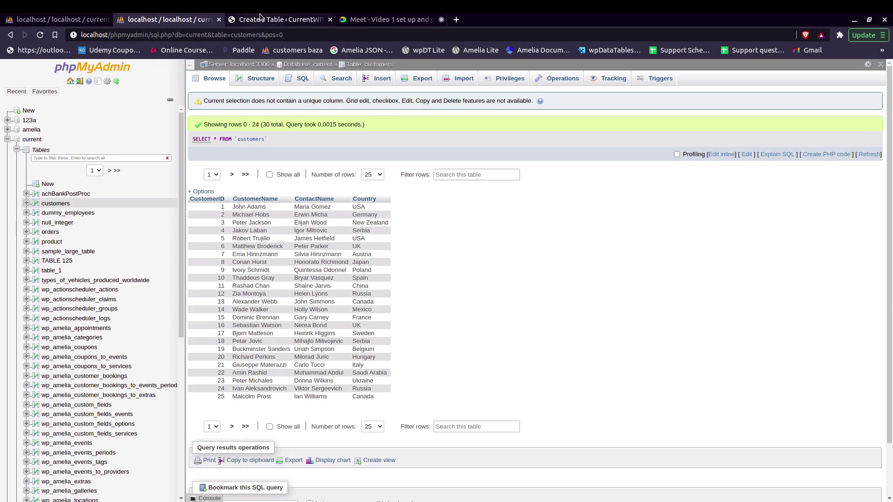
{"action": "left_click", "coordinate": [280, 19]}
{"action": "left_click", "coordinate": [820, 99]}
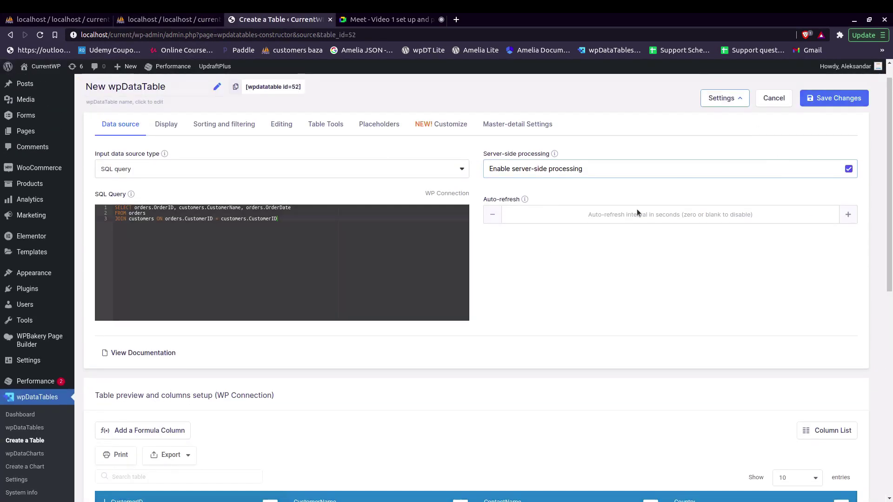
{"action": "scroll", "coordinate": [553, 334], "scroll_direction": "down", "scroll_amount": 1}
{"action": "scroll", "coordinate": [553, 334], "scroll_direction": "down", "scroll_amount": 5}
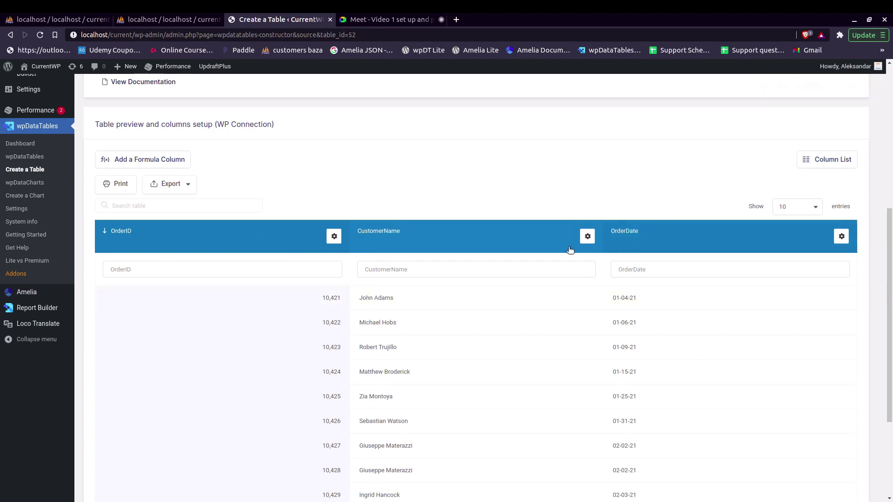
{"action": "scroll", "coordinate": [426, 321], "scroll_direction": "down", "scroll_amount": 3}
{"action": "scroll", "coordinate": [427, 318], "scroll_direction": "up", "scroll_amount": 2}
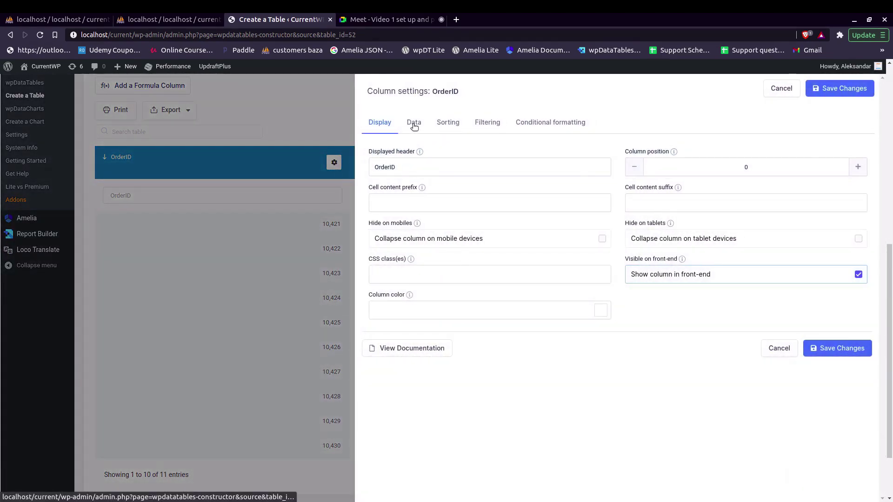
Step: Enable Skip thousands separator for the OrderID column and save the column settings
{"action": "left_click", "coordinate": [413, 123]}
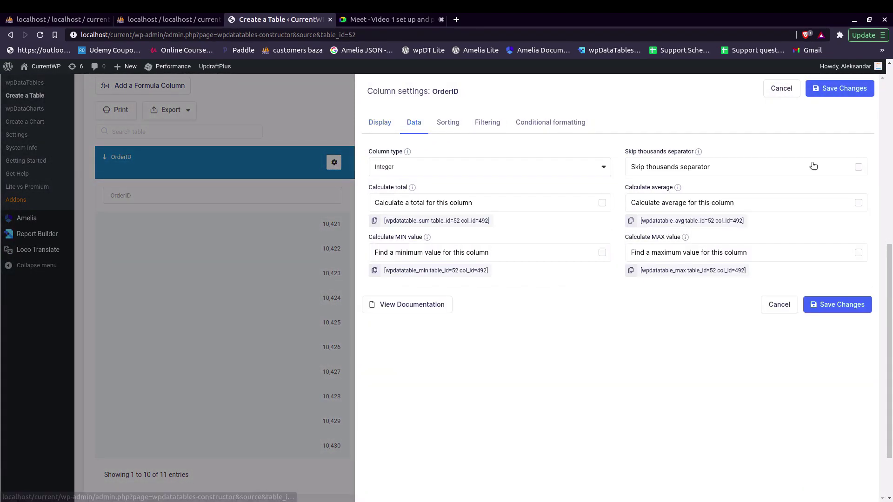
{"action": "left_click", "coordinate": [858, 167]}
{"action": "left_click", "coordinate": [834, 307]}
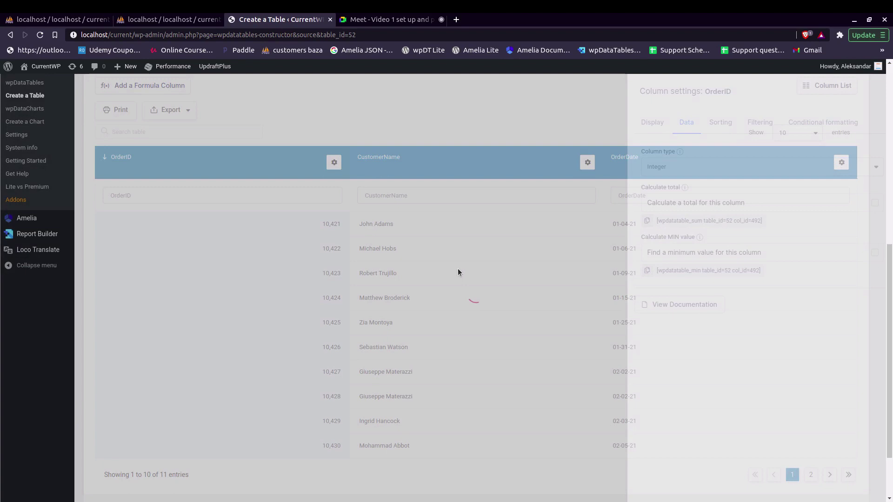
{"action": "scroll", "coordinate": [372, 247], "scroll_direction": "down", "scroll_amount": 1}
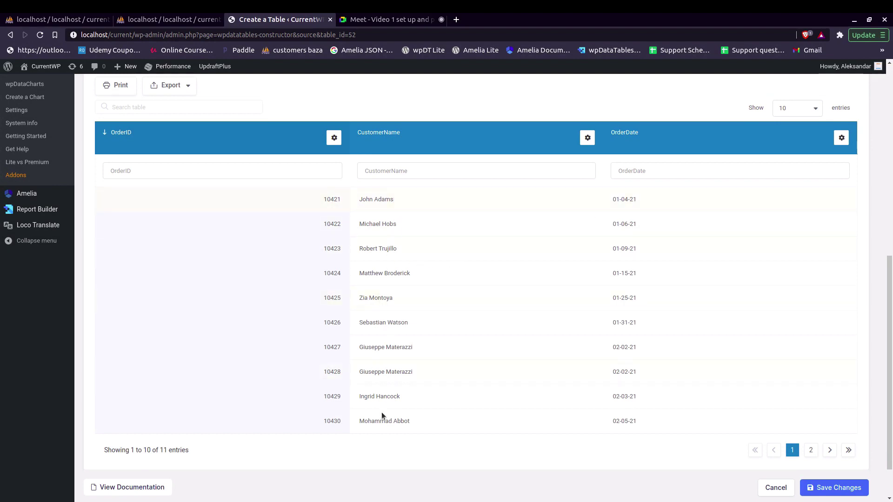
{"action": "scroll", "coordinate": [619, 324], "scroll_direction": "down", "scroll_amount": 2}
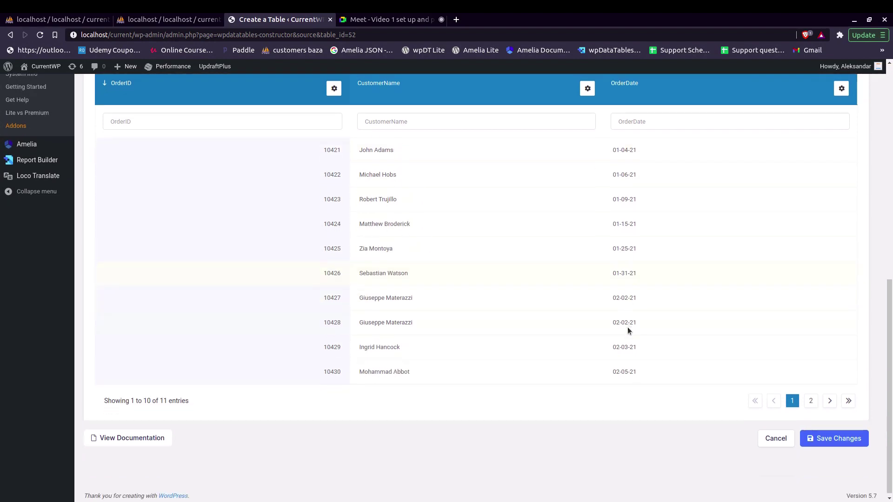
{"action": "scroll", "coordinate": [582, 326], "scroll_direction": "up", "scroll_amount": 4}
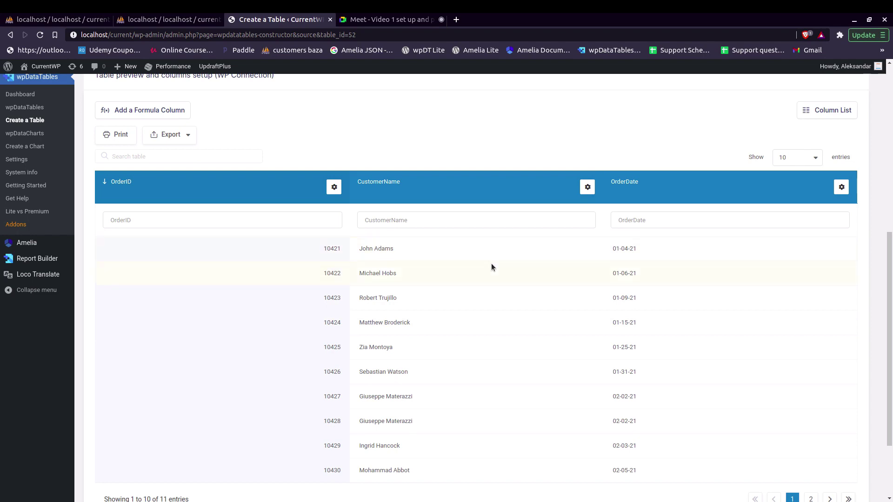
{"action": "scroll", "coordinate": [491, 263], "scroll_direction": "up", "scroll_amount": 5}
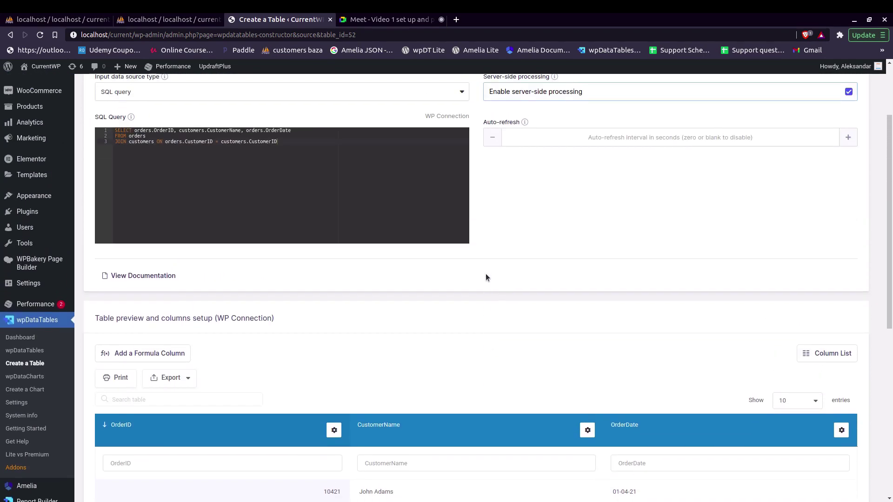
{"action": "scroll", "coordinate": [500, 277], "scroll_direction": "down", "scroll_amount": 1}
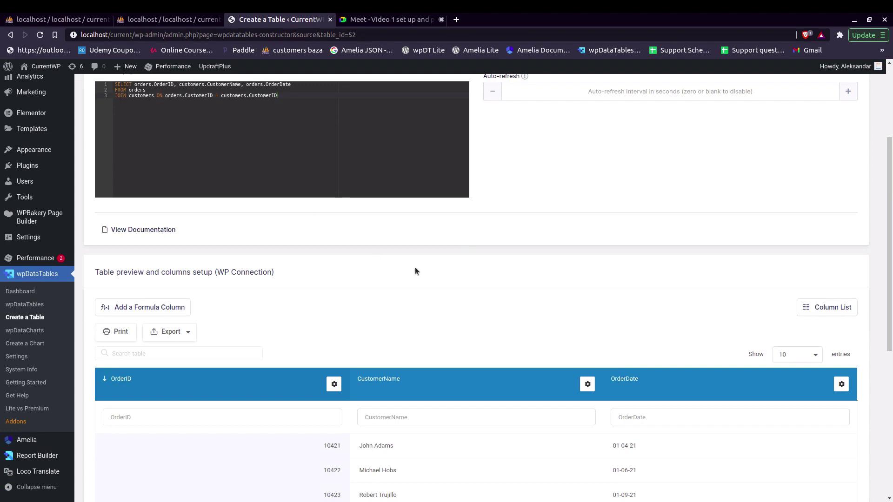
{"action": "scroll", "coordinate": [415, 272], "scroll_direction": "down", "scroll_amount": 3}
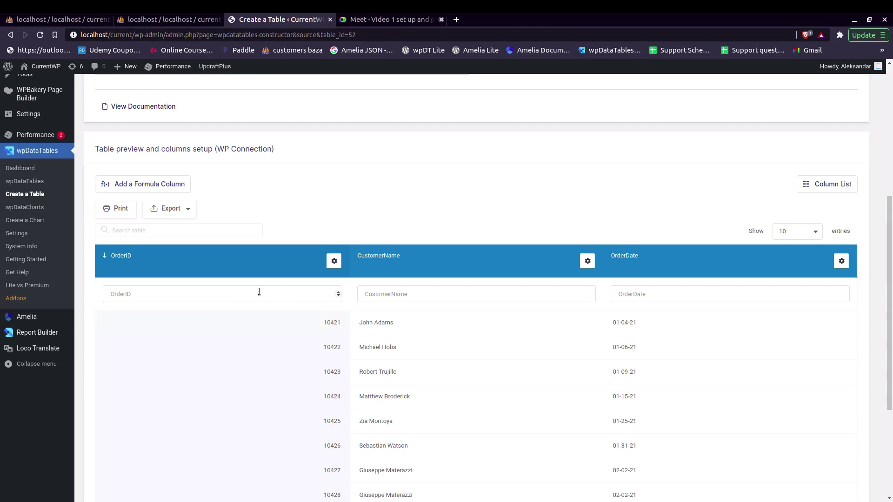
{"action": "scroll", "coordinate": [280, 291], "scroll_direction": "down", "scroll_amount": 2}
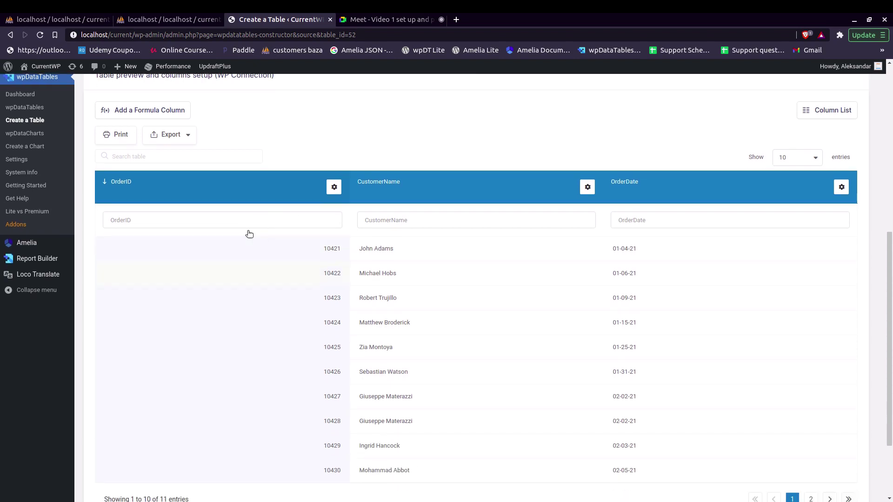
Step: Filter the preview by OrderID 10421, then clear that filter
{"action": "left_click", "coordinate": [271, 224]}
{"action": "type", "text": "10421"}
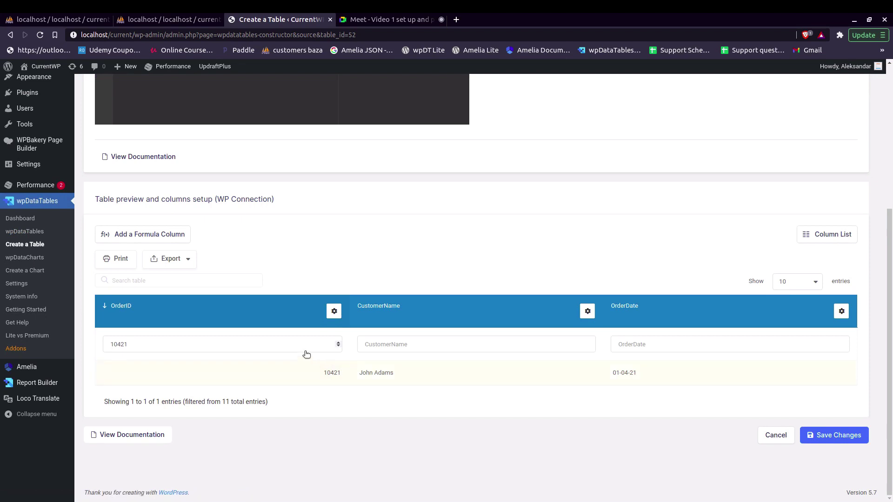
{"action": "double_click", "coordinate": [253, 345]}
{"action": "key", "text": "BackSpace"}
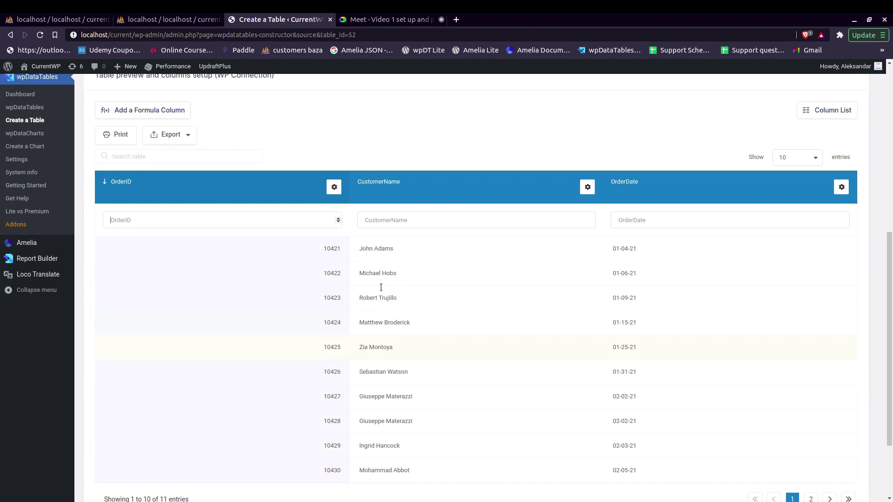
Step: Filter the CustomerName column by a customer's full name
{"action": "type", "text": "John"}
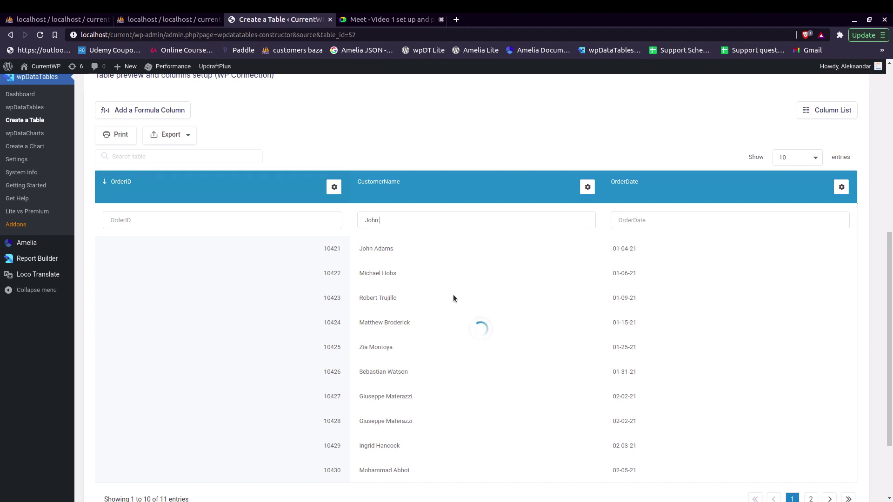
{"action": "type", "text": " Adams"}
{"action": "scroll", "coordinate": [520, 316], "scroll_direction": "down", "scroll_amount": 3}
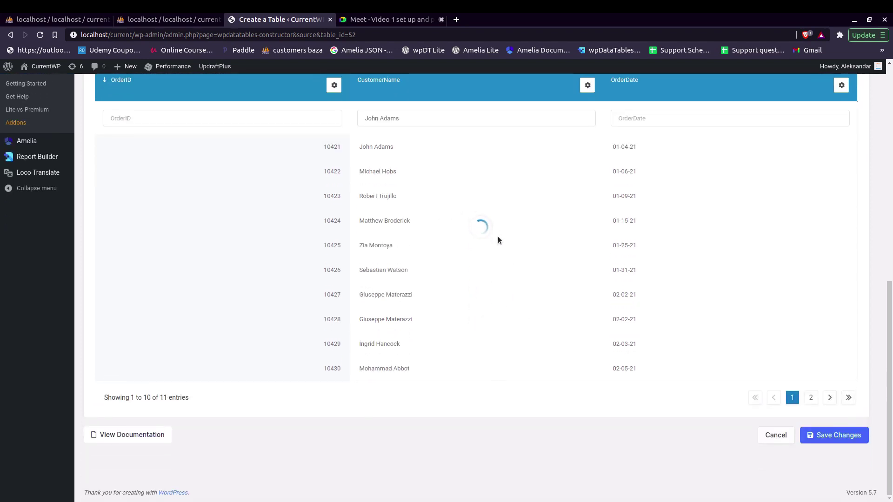
{"action": "scroll", "coordinate": [498, 236], "scroll_direction": "up", "scroll_amount": 1}
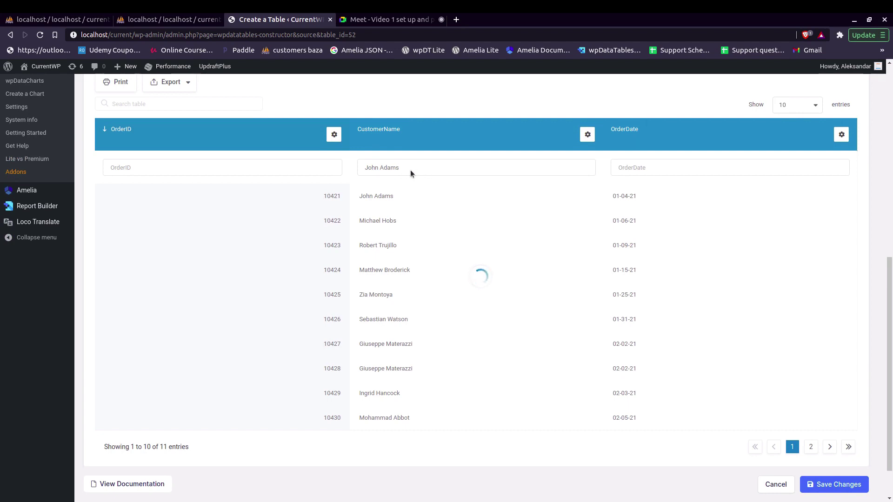
{"action": "scroll", "coordinate": [403, 172], "scroll_direction": "up", "scroll_amount": 1}
{"action": "scroll", "coordinate": [406, 192], "scroll_direction": "up", "scroll_amount": 1}
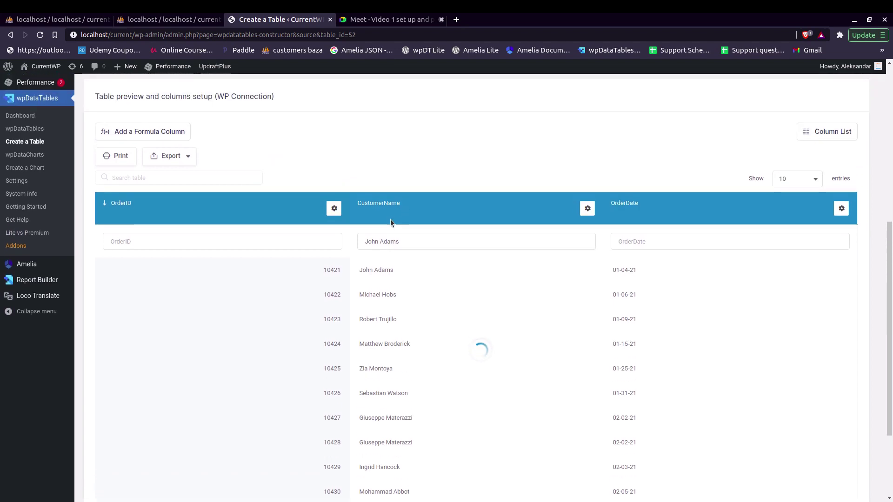
Step: Reload the table editor and select the whole three-line join query
{"action": "left_click", "coordinate": [40, 36]}
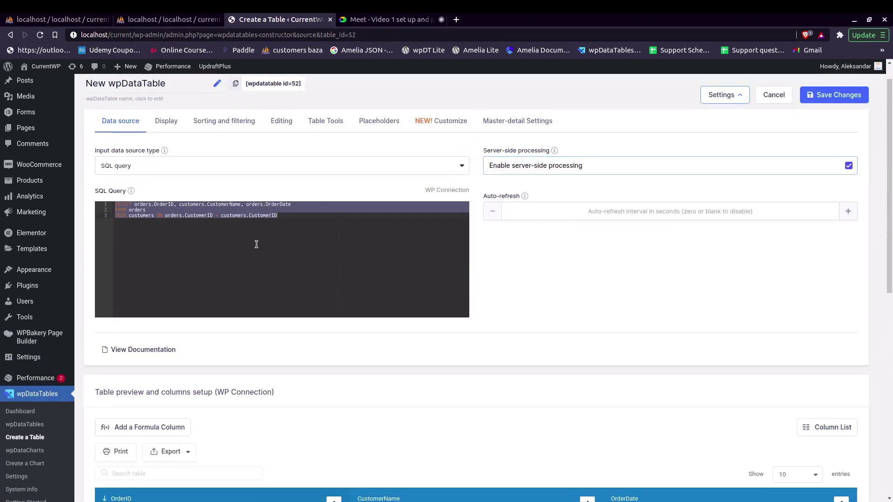
{"action": "scroll", "coordinate": [340, 224], "scroll_direction": "down", "scroll_amount": 2}
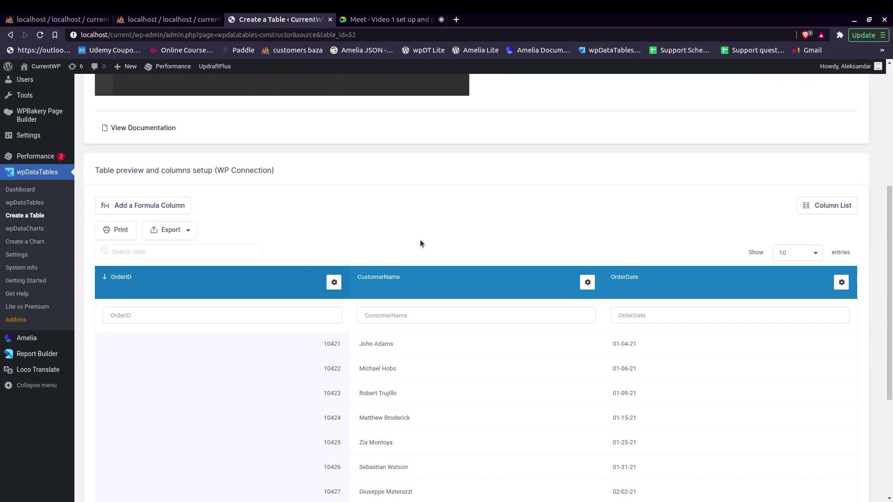
{"action": "scroll", "coordinate": [409, 236], "scroll_direction": "up", "scroll_amount": 3}
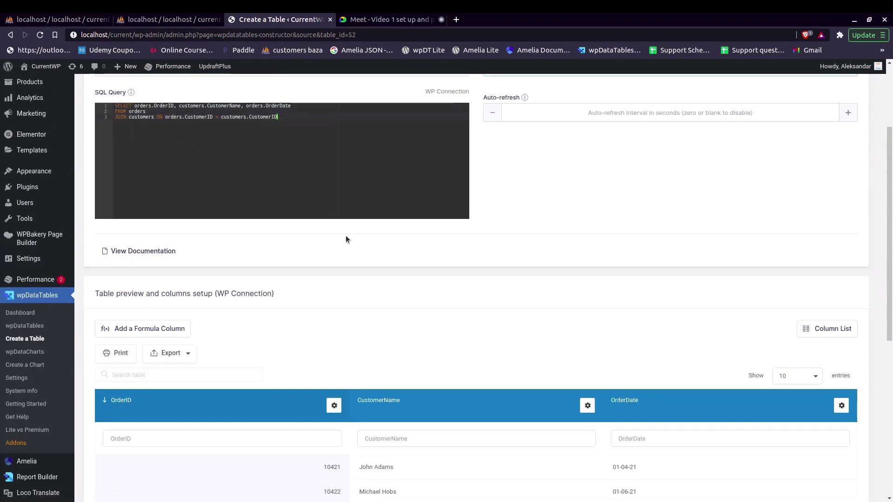
{"action": "scroll", "coordinate": [345, 239], "scroll_direction": "down", "scroll_amount": 2}
{"action": "scroll", "coordinate": [377, 258], "scroll_direction": "up", "scroll_amount": 1}
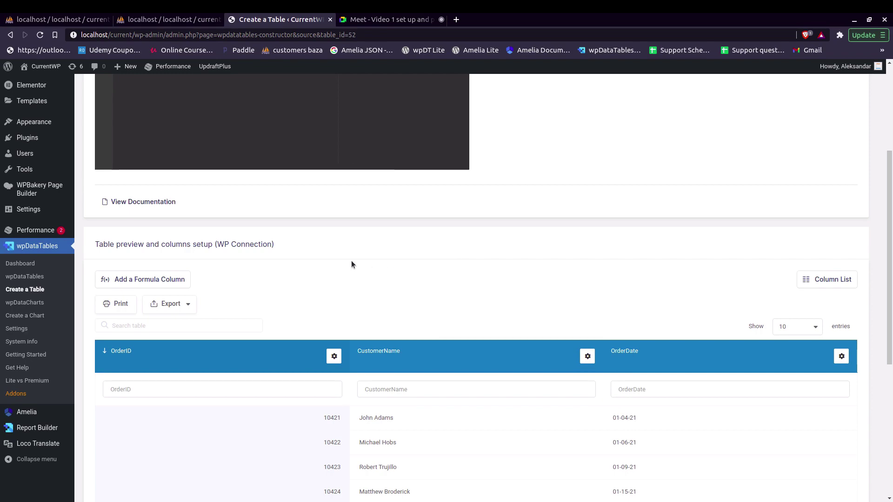
{"action": "scroll", "coordinate": [352, 264], "scroll_direction": "up", "scroll_amount": 5}
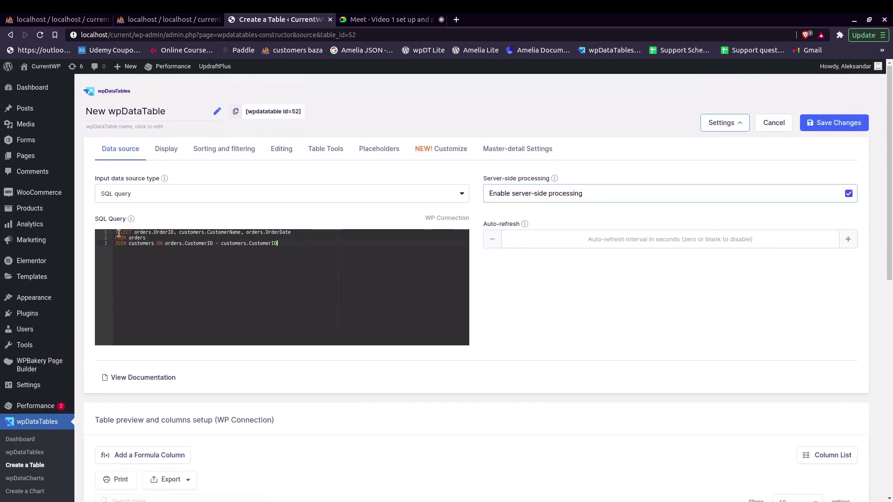
{"action": "left_click_drag", "start_coordinate": [119, 233], "coordinate": [282, 252]}
{"action": "key", "text": "ctrl+c"}
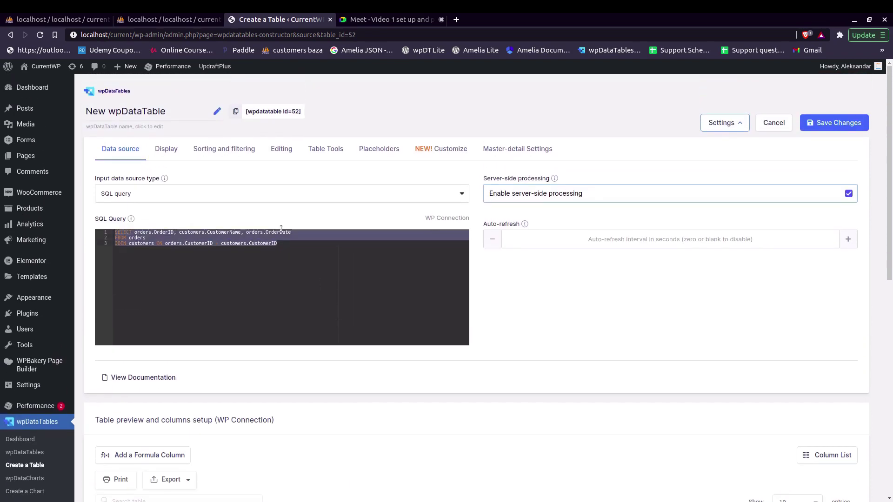
Step: Run 'CREATE VIEW view2 AS' plus the pasted join query in phpMyAdmin's SQL editor
{"action": "left_click", "coordinate": [152, 22]}
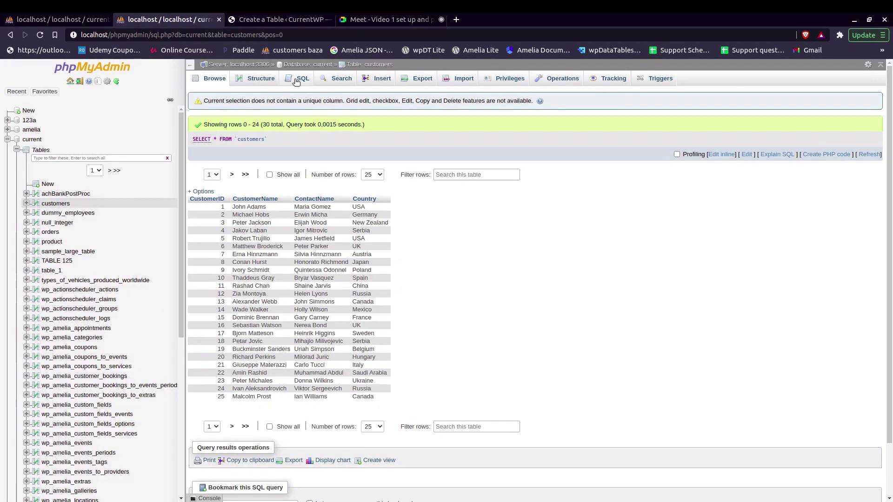
{"action": "left_click", "coordinate": [296, 81]}
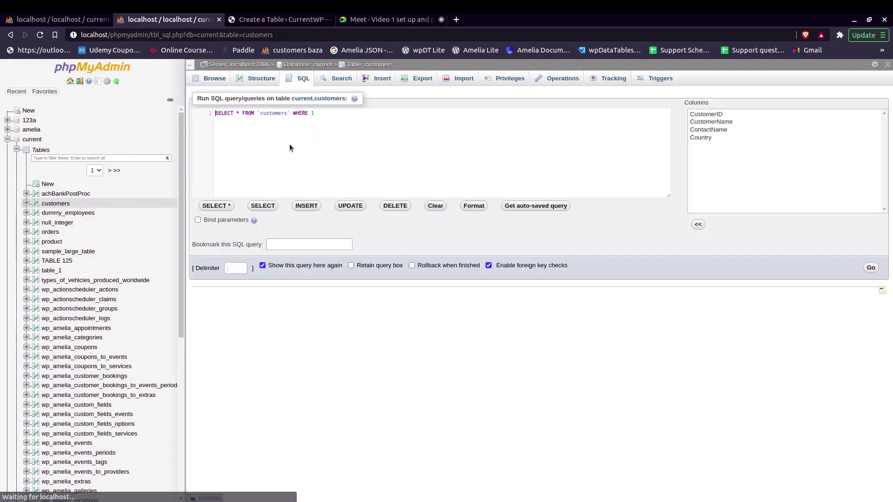
{"action": "type", "text": "CREAT"}
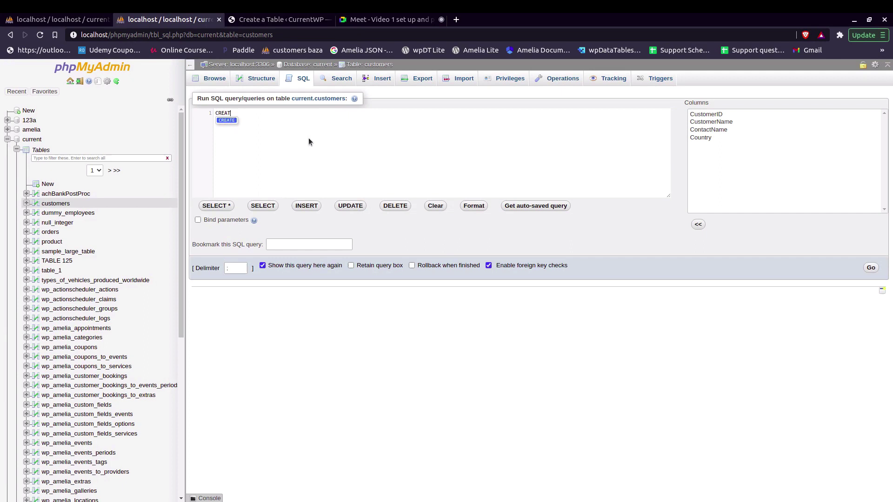
{"action": "type", "text": "E V"}
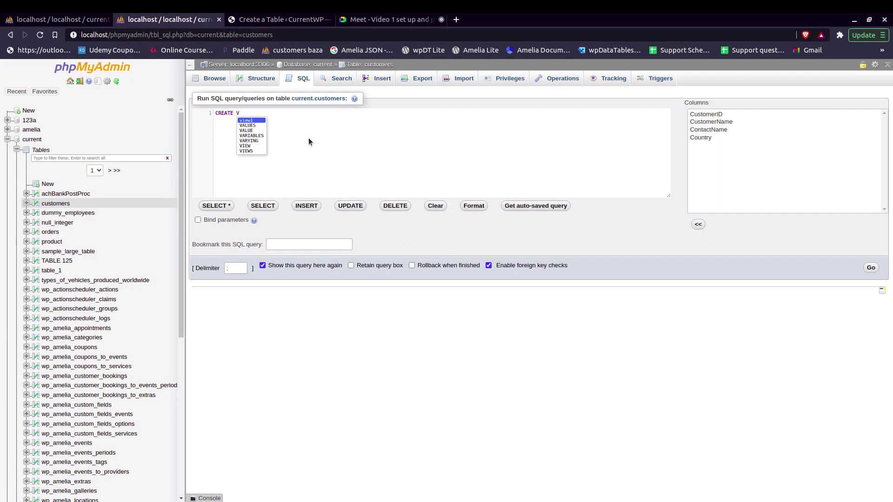
{"action": "type", "text": "IRE"}
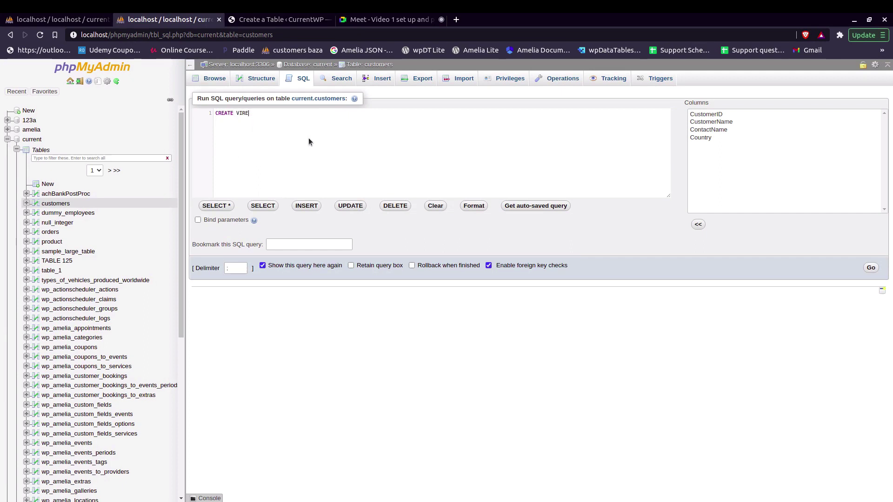
{"action": "key", "text": "BackSpace"}
{"action": "key", "text": "BackSpace"}
{"action": "type", "text": "EW v"}
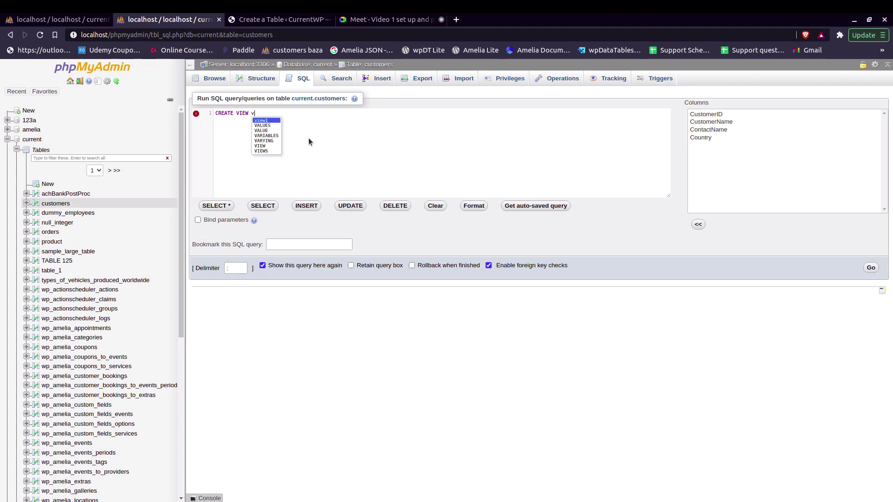
{"action": "type", "text": "iew2"}
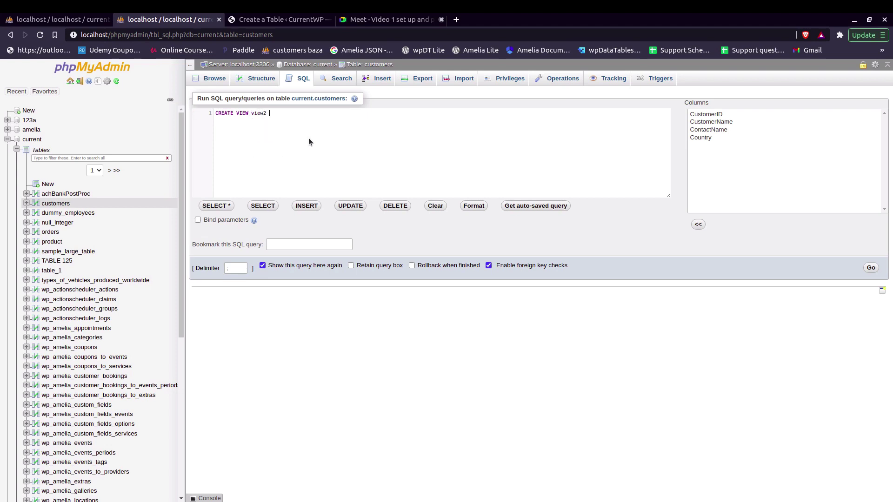
{"action": "type", "text": " AS SE"}
{"action": "key", "text": "Return"}
{"action": "key", "text": "ctrl+v"}
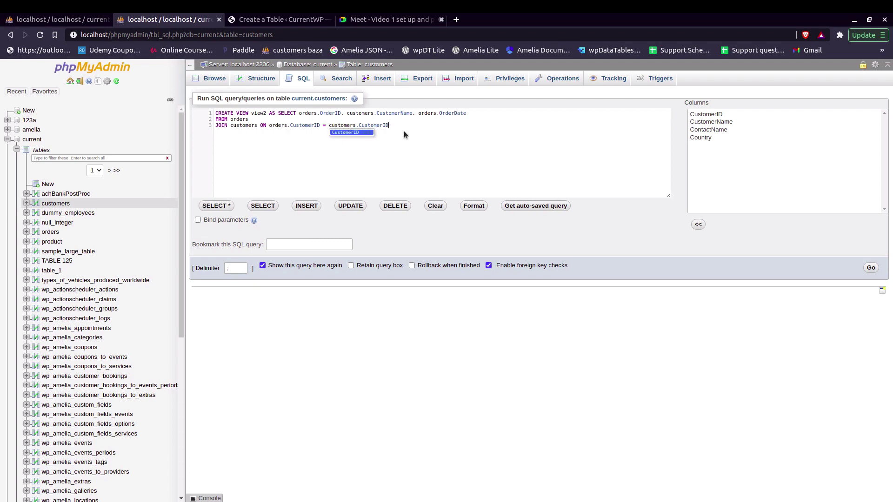
{"action": "type", "text": ";"}
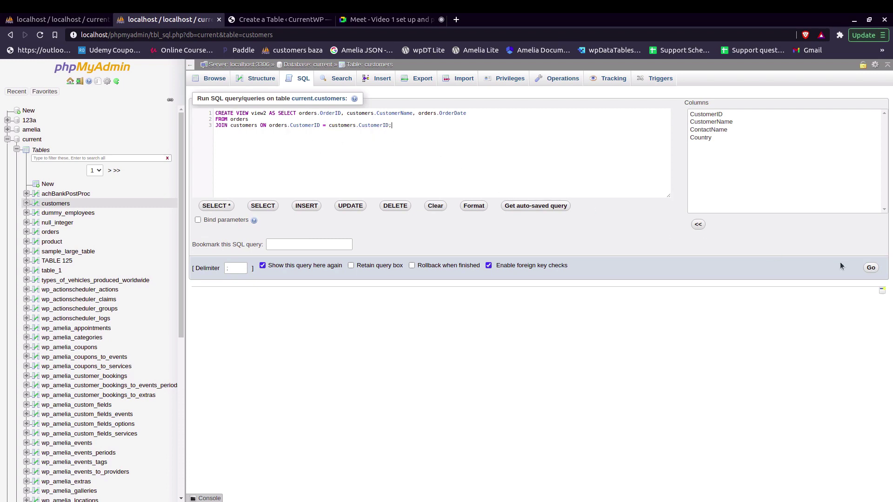
{"action": "left_click", "coordinate": [871, 267]}
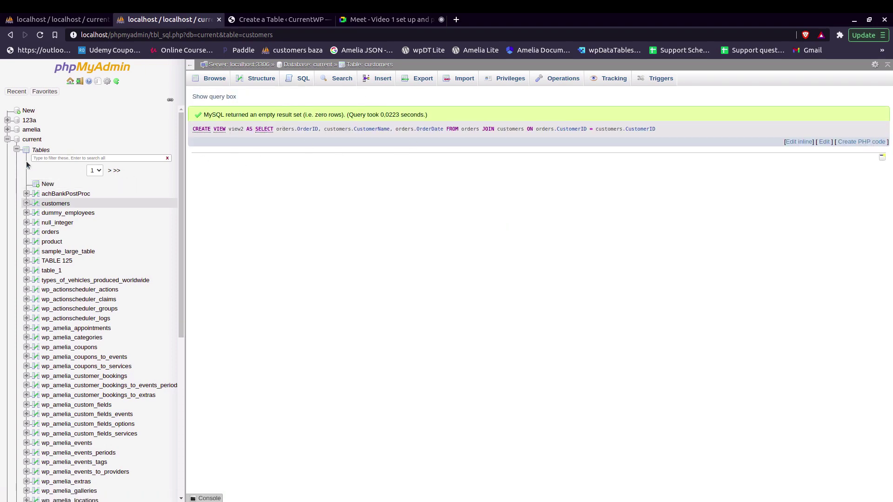
Step: Browse view2's 11 rows and select its 'SELECT * FROM `view2`' query text
{"action": "scroll", "coordinate": [70, 186], "scroll_direction": "down", "scroll_amount": 3}
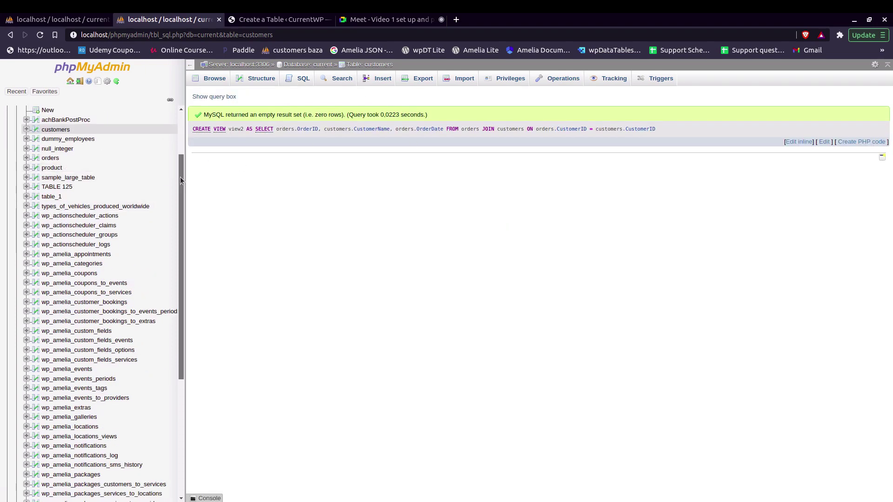
{"action": "left_click_drag", "start_coordinate": [180, 176], "coordinate": [174, 263]}
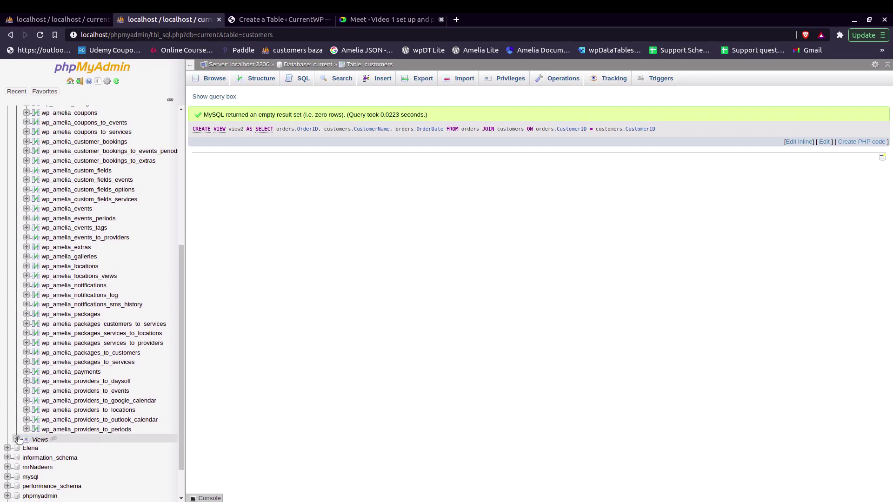
{"action": "left_click", "coordinate": [16, 439]}
{"action": "left_click", "coordinate": [49, 467]}
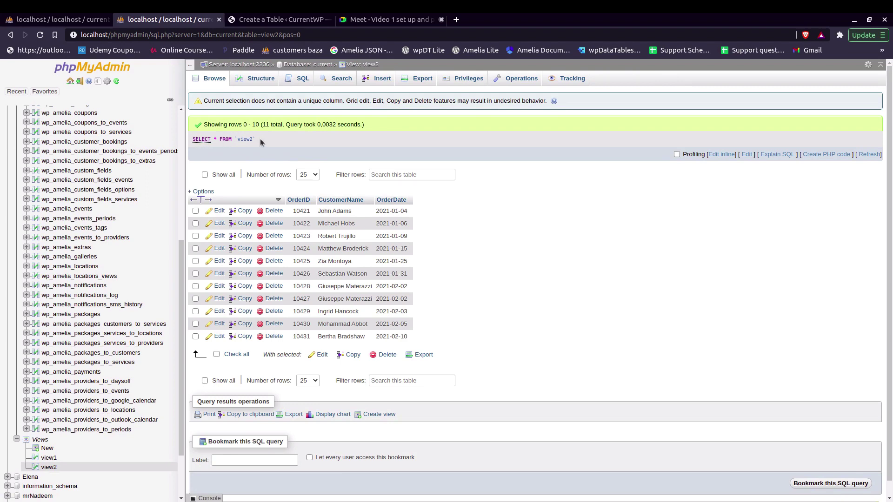
{"action": "triple_click", "coordinate": [211, 141]}
{"action": "key", "text": "ctrl+c"}
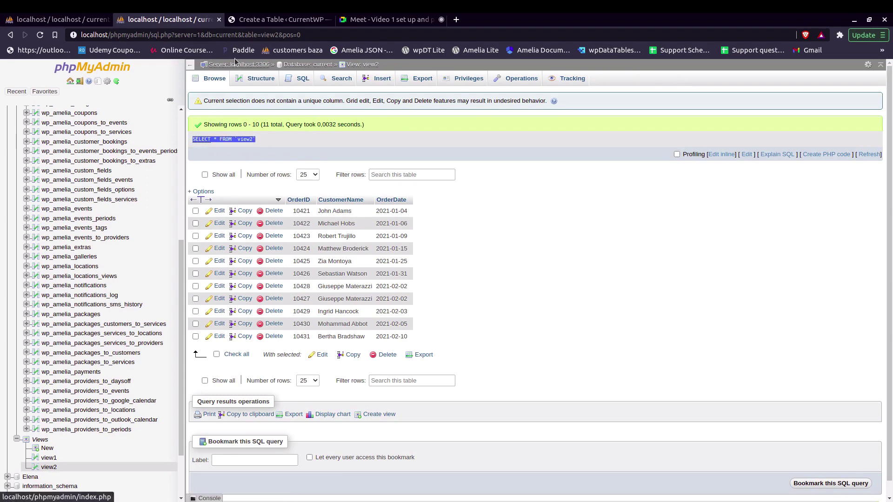
{"action": "left_click", "coordinate": [279, 19]}
Step: Replace the join query with SELECT * FROM view2; without backticks, save, and check the 11-order preview
{"action": "left_click", "coordinate": [217, 251]}
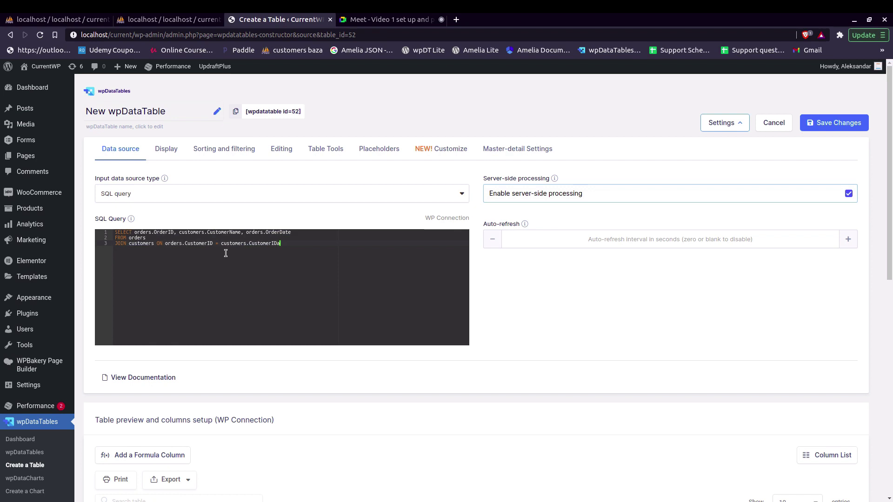
{"action": "key", "text": "ctrl+a"}
{"action": "key", "text": "ctrl+v"}
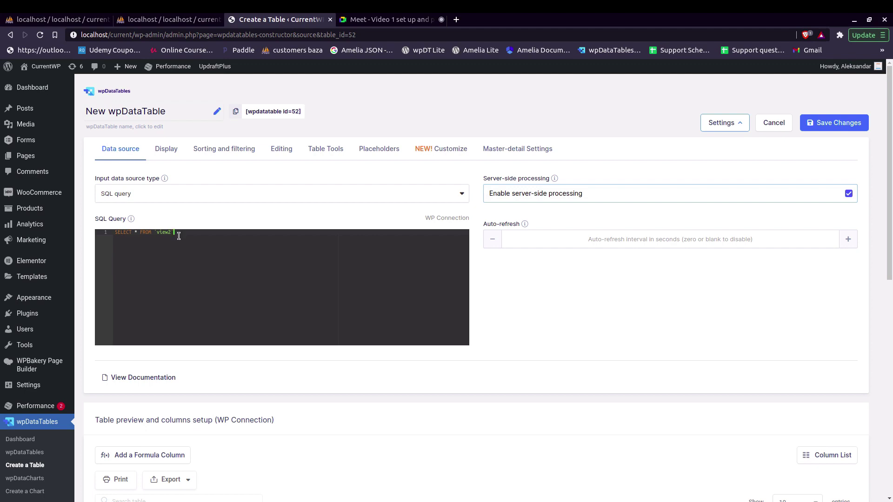
{"action": "key", "text": "BackSpace"}
{"action": "key", "text": "ctrl+Left"}
{"action": "key", "text": "BackSpace"}
{"action": "left_click", "coordinate": [178, 239]}
{"action": "type", "text": ";"}
{"action": "left_click", "coordinate": [836, 131]}
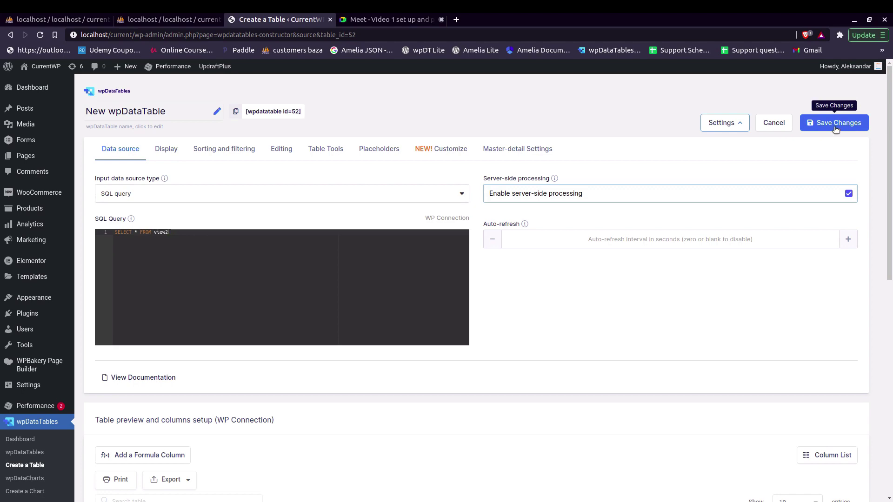
{"action": "scroll", "coordinate": [497, 264], "scroll_direction": "down", "scroll_amount": 7}
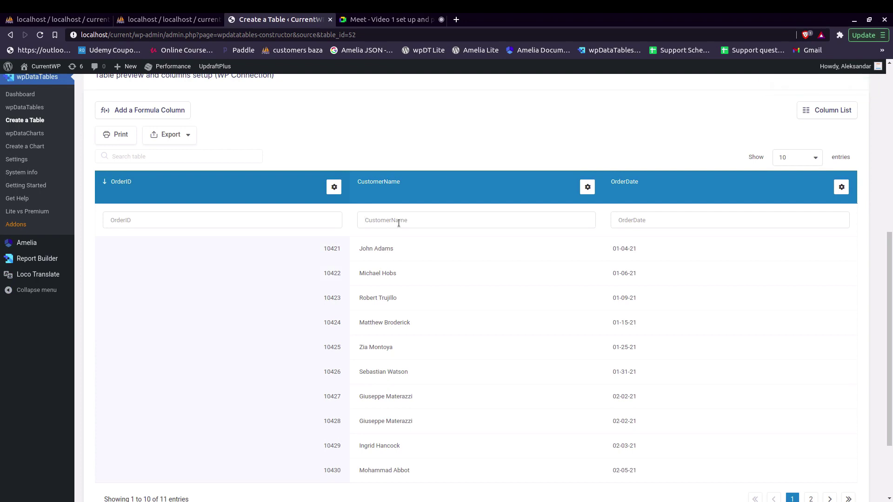
{"action": "left_click", "coordinate": [398, 223]}
{"action": "type", "text": "John"}
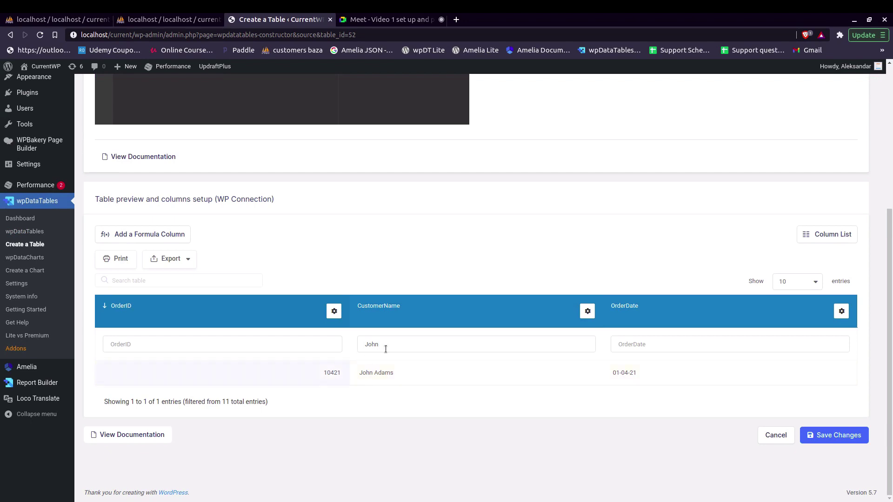
{"action": "double_click", "coordinate": [391, 348]}
{"action": "key", "text": "BackSpace"}
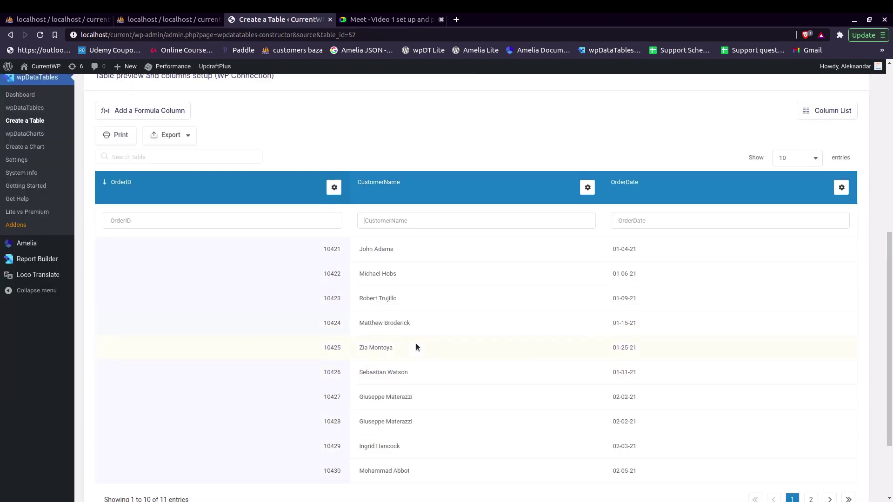
{"action": "scroll", "coordinate": [416, 343], "scroll_direction": "up", "scroll_amount": 7}
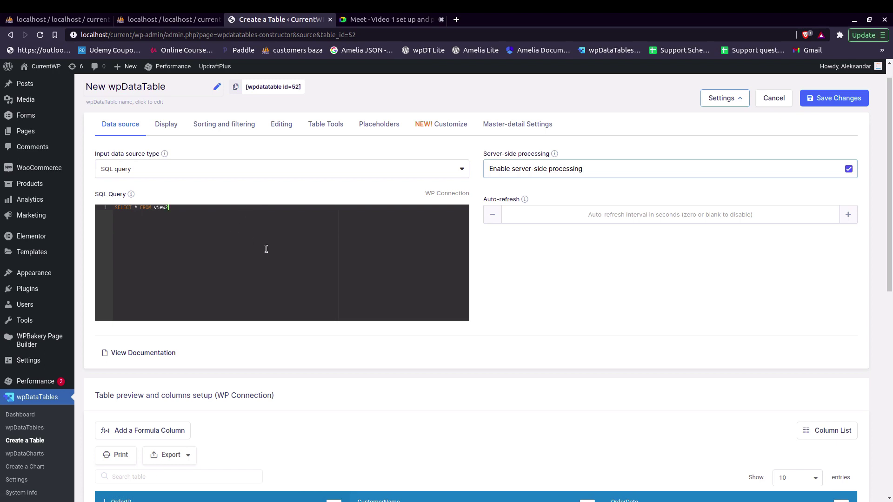
{"action": "scroll", "coordinate": [269, 252], "scroll_direction": "down", "scroll_amount": 1}
{"action": "scroll", "coordinate": [280, 251], "scroll_direction": "up", "scroll_amount": 1}
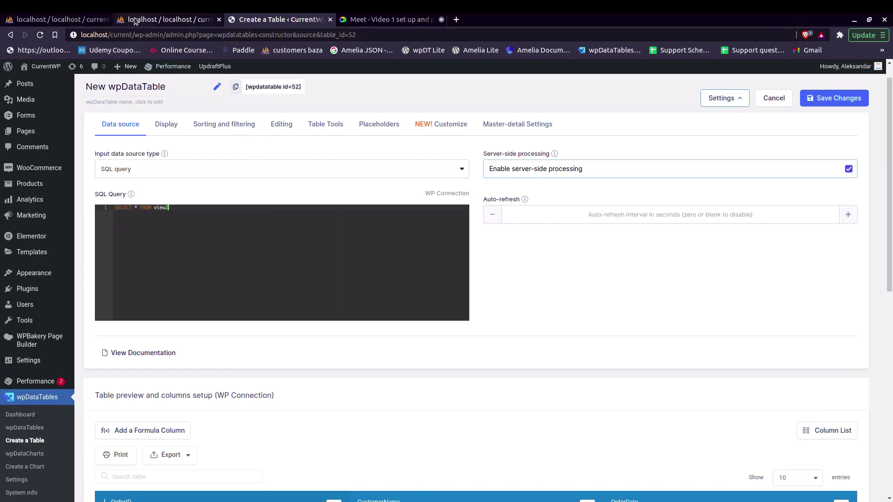
{"action": "left_click", "coordinate": [168, 19]}
{"action": "scroll", "coordinate": [93, 209], "scroll_direction": "up", "scroll_amount": 5}
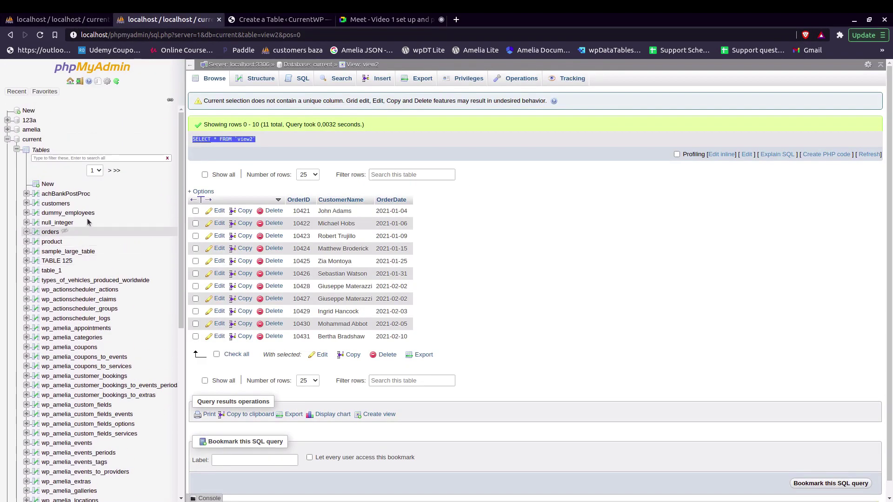
{"action": "left_click", "coordinate": [55, 204]}
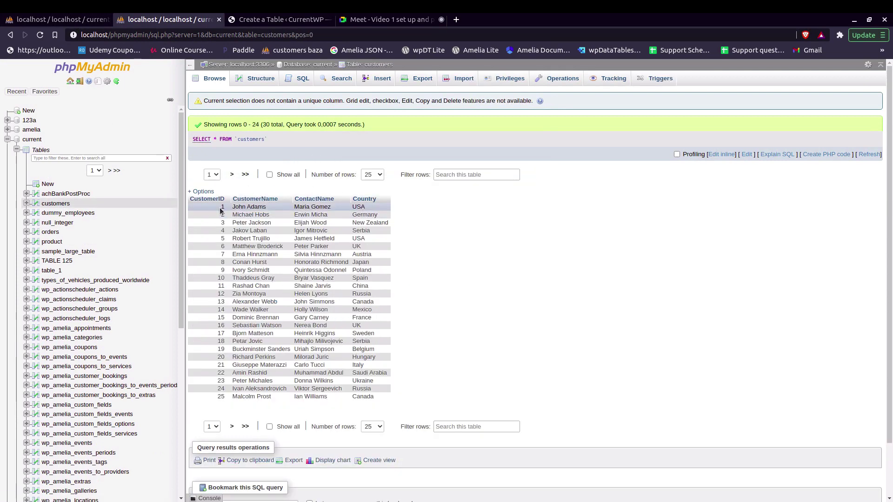
{"action": "left_click", "coordinate": [279, 19]}
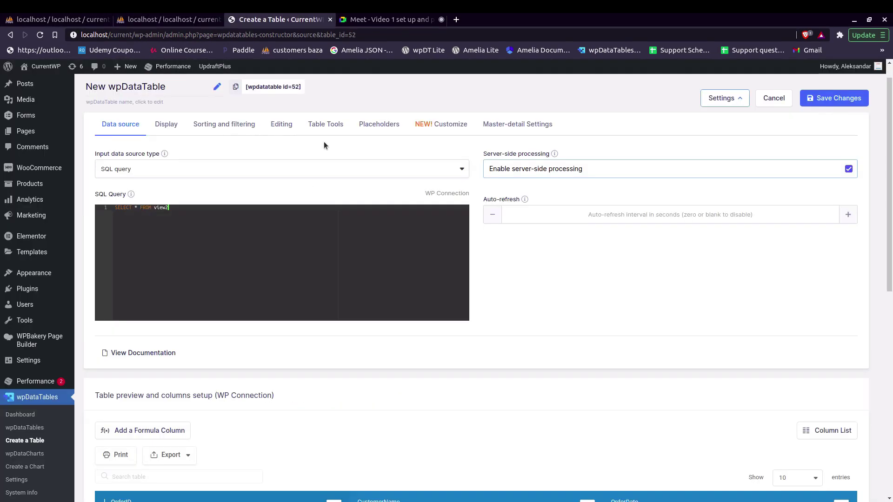
Step: Copy the %CURRENT_USER_ID% placeholder name from the table's Placeholders settings
{"action": "left_click", "coordinate": [379, 125]}
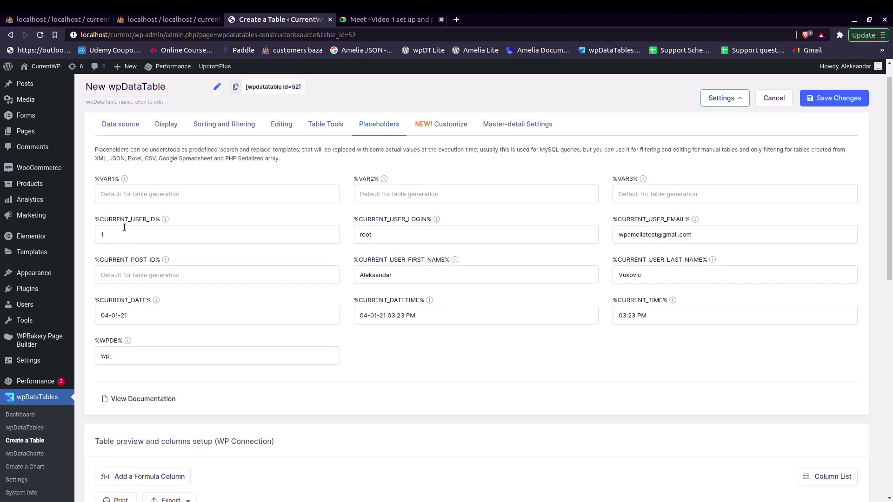
{"action": "left_click_drag", "start_coordinate": [97, 219], "coordinate": [160, 220]}
{"action": "right_click", "coordinate": [157, 218]}
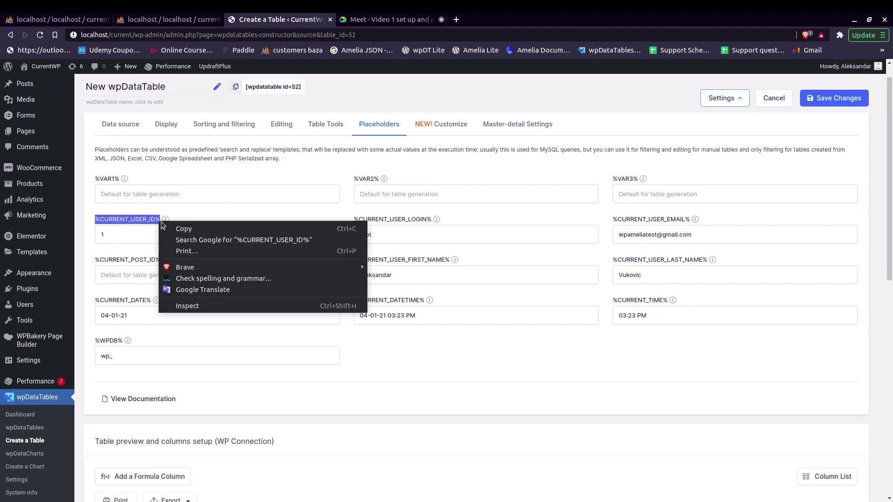
{"action": "left_click", "coordinate": [157, 197]}
Step: Append a WHERE customerID = %CURRENT_USER_ID% line to the view2 query
{"action": "left_click", "coordinate": [121, 124]}
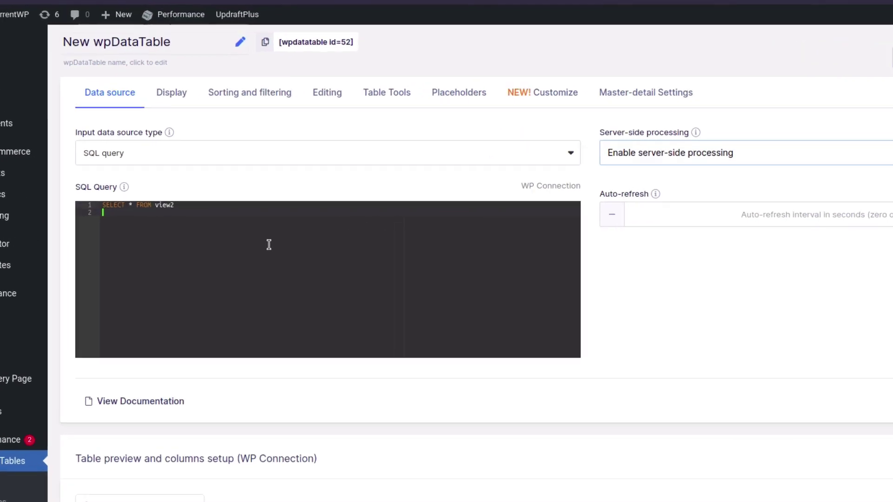
{"action": "key", "text": "Return"}
{"action": "type", "text": "WHERE"}
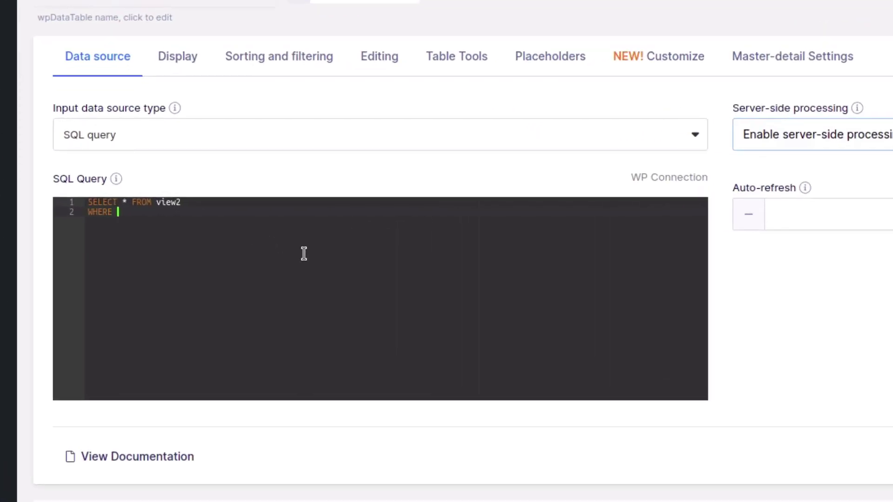
{"action": "type", "text": " customerID ="}
{"action": "key", "text": "ctrl+v"}
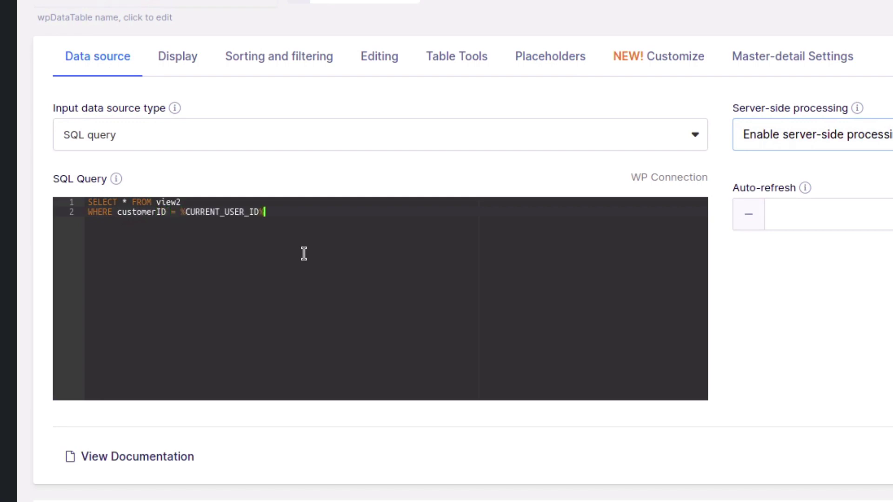
{"action": "scroll", "coordinate": [675, 285], "scroll_direction": "down", "scroll_amount": 1}
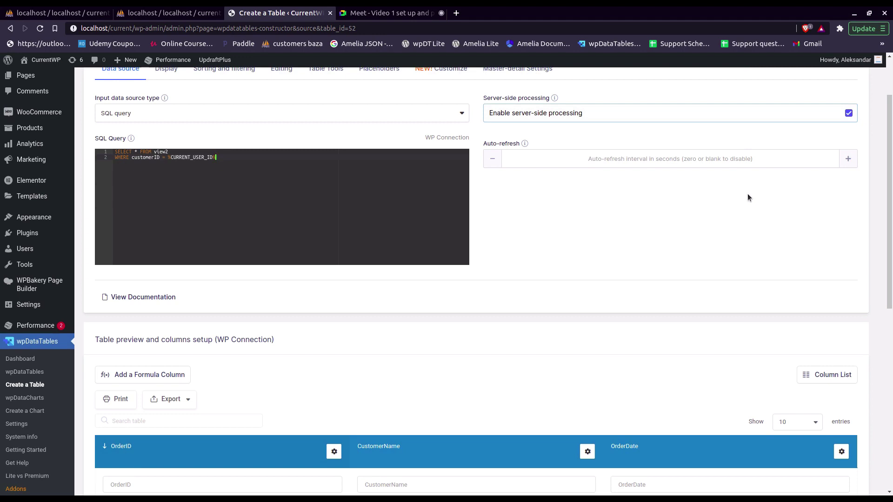
{"action": "scroll", "coordinate": [787, 149], "scroll_direction": "up", "scroll_amount": 2}
{"action": "scroll", "coordinate": [512, 335], "scroll_direction": "down", "scroll_amount": 3}
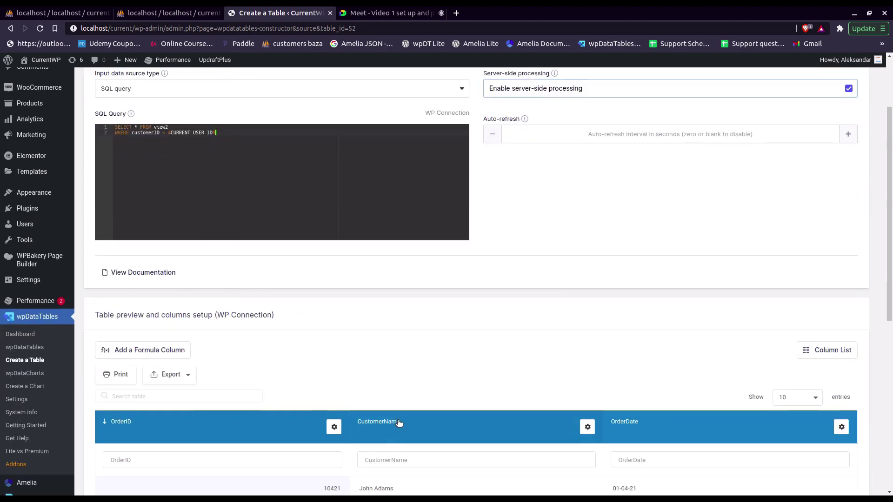
{"action": "scroll", "coordinate": [393, 425], "scroll_direction": "down", "scroll_amount": 2}
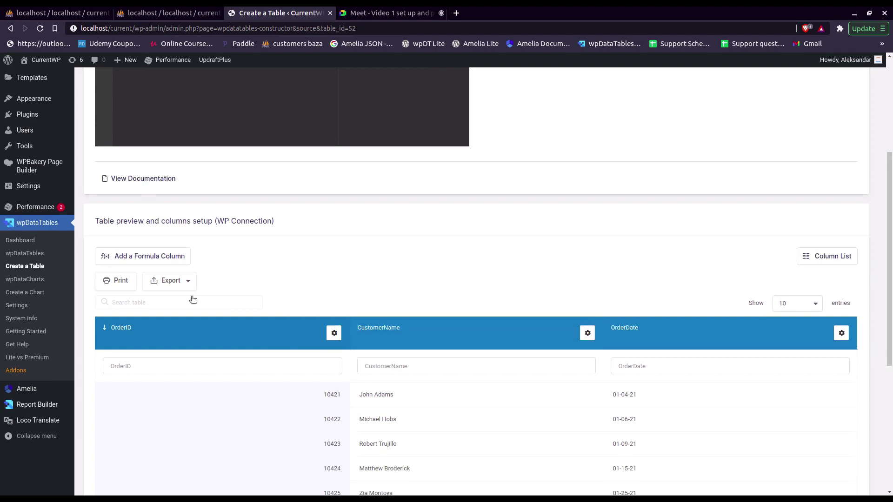
{"action": "scroll", "coordinate": [260, 348], "scroll_direction": "up", "scroll_amount": 2}
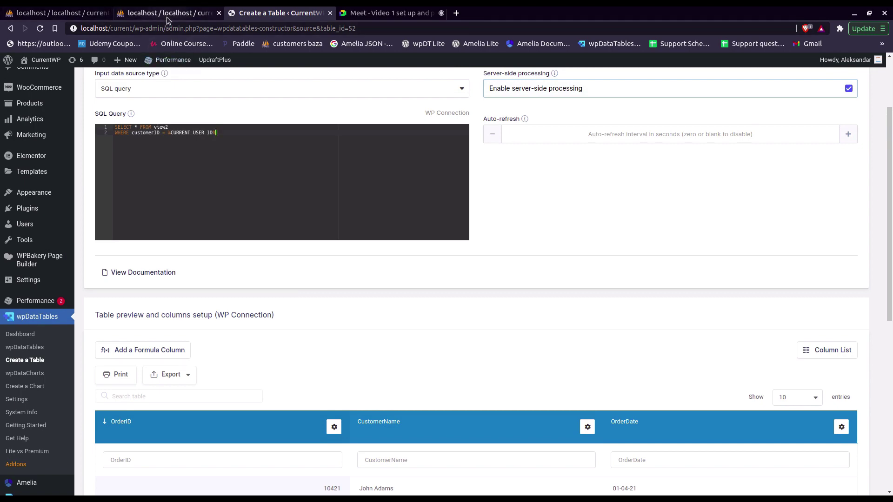
{"action": "left_click", "coordinate": [145, 16]}
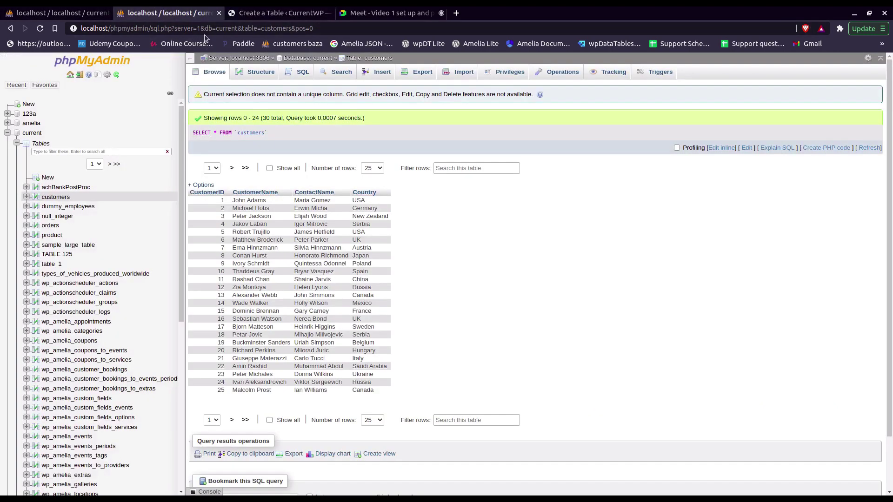
{"action": "left_click", "coordinate": [226, 10]}
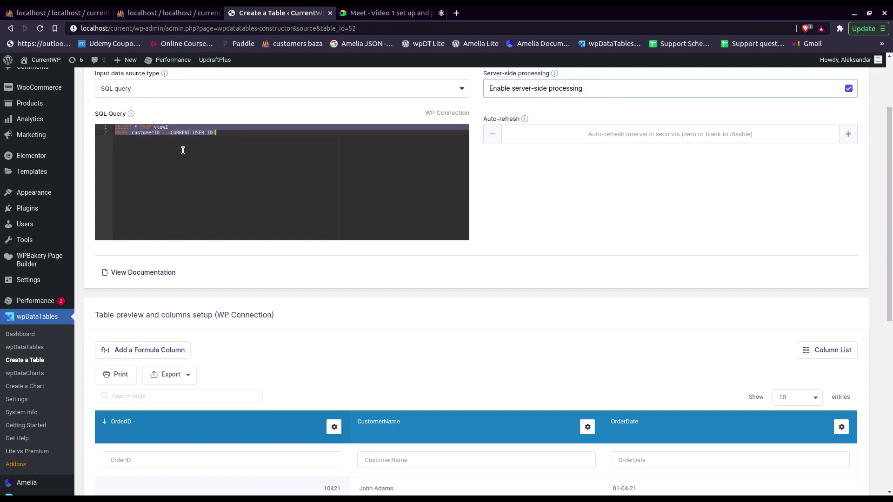
Step: Write SELECT orders.OrderID, customers.CustomerName, orders.OrderDate FROM orders JOIN customers ON customerID
{"action": "type", "text": "SELECT "}
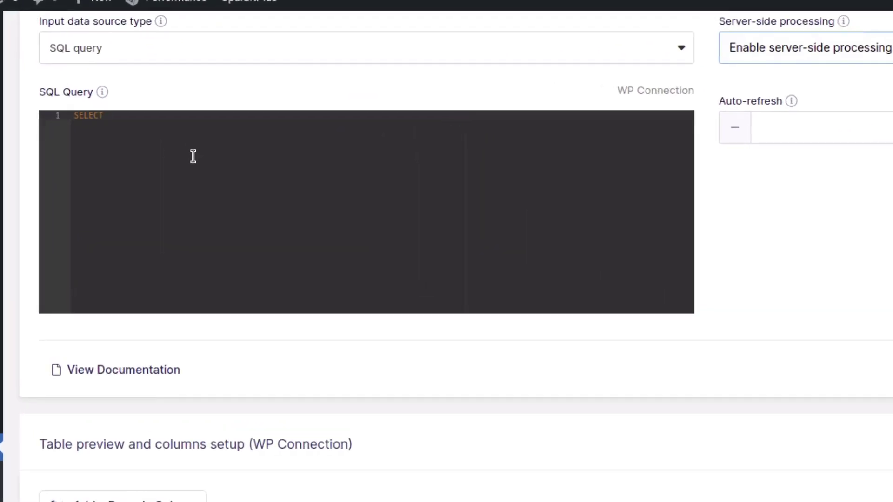
{"action": "type", "text": "orders.OrderID, orders"}
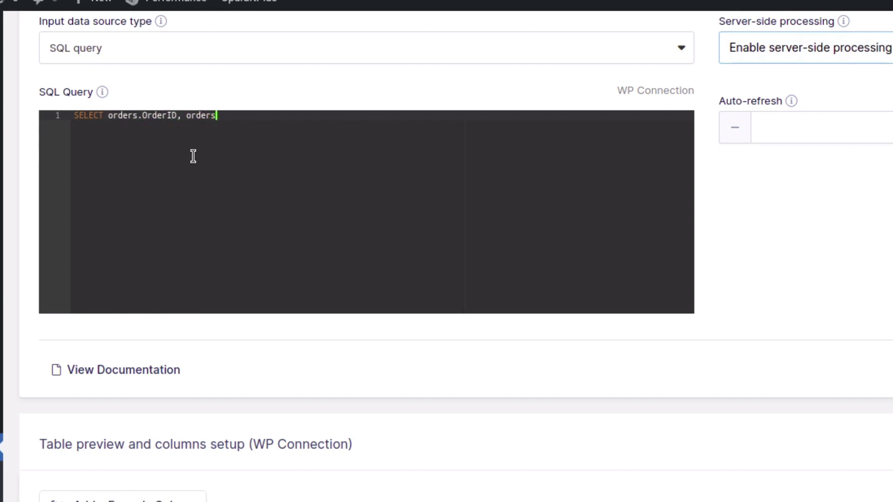
{"action": "key", "text": "BackSpace"}
{"action": "key", "text": "BackSpace"}
{"action": "key", "text": "BackSpace"}
{"action": "key", "text": "BackSpace"}
{"action": "key", "text": "BackSpace"}
{"action": "key", "text": "BackSpace"}
{"action": "type", "text": "customers.CustomerName,"}
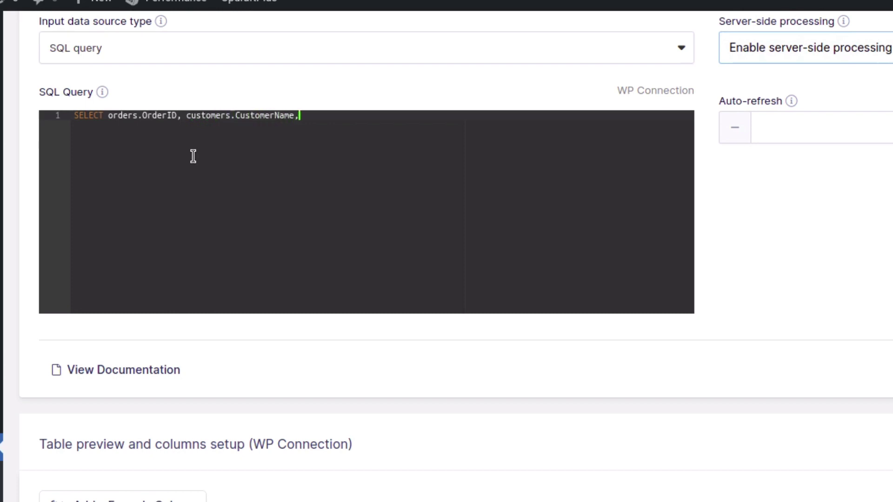
{"action": "type", "text": " orders"}
{"action": "type", "text": ".Order"}
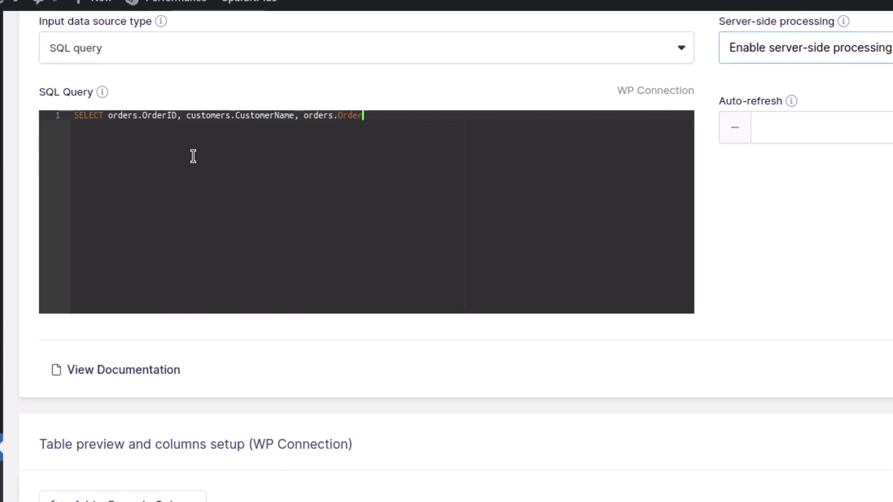
{"action": "type", "text": "Date"}
{"action": "key", "text": "Return"}
{"action": "type", "text": "FROM orders"}
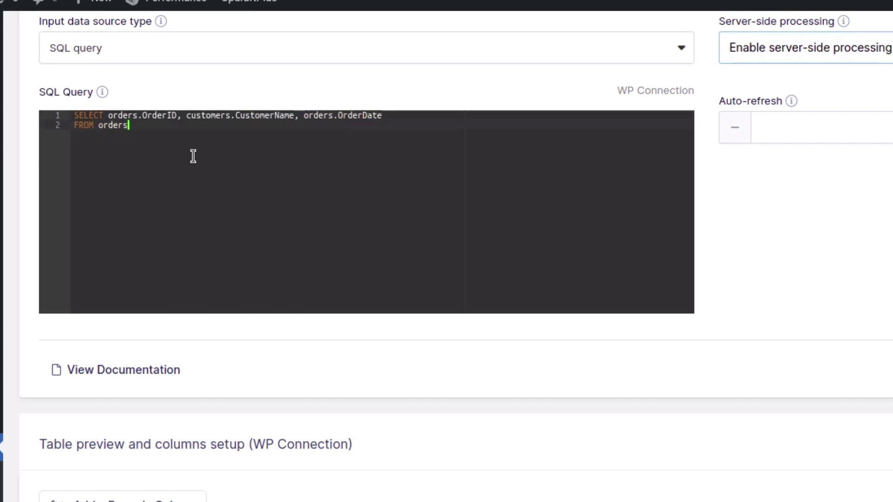
{"action": "key", "text": "Return"}
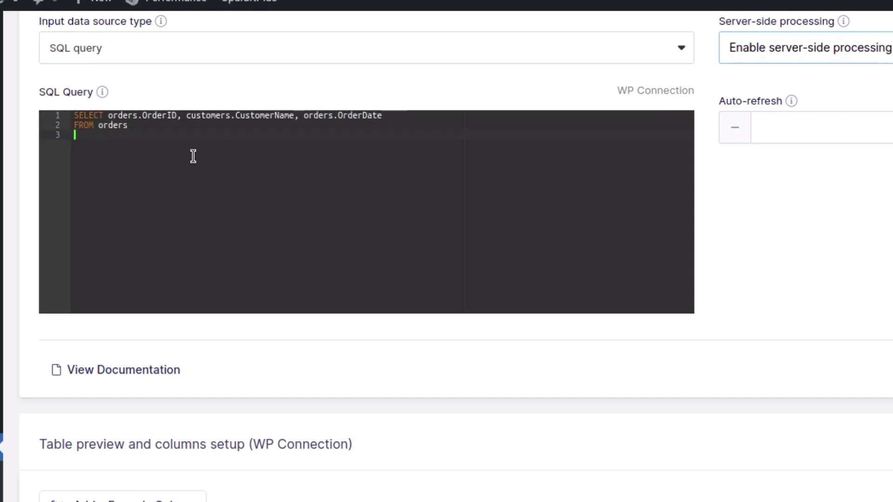
{"action": "type", "text": "JOIN customers ON"}
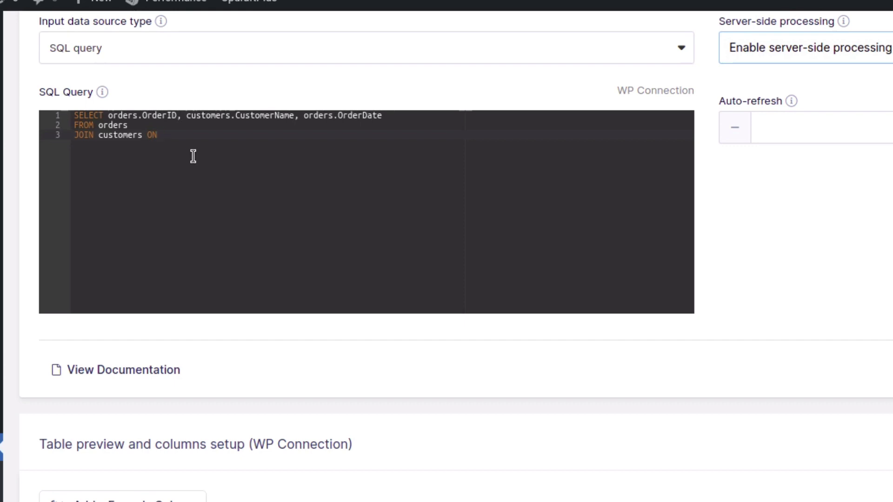
{"action": "type", "text": " orders.customerID"}
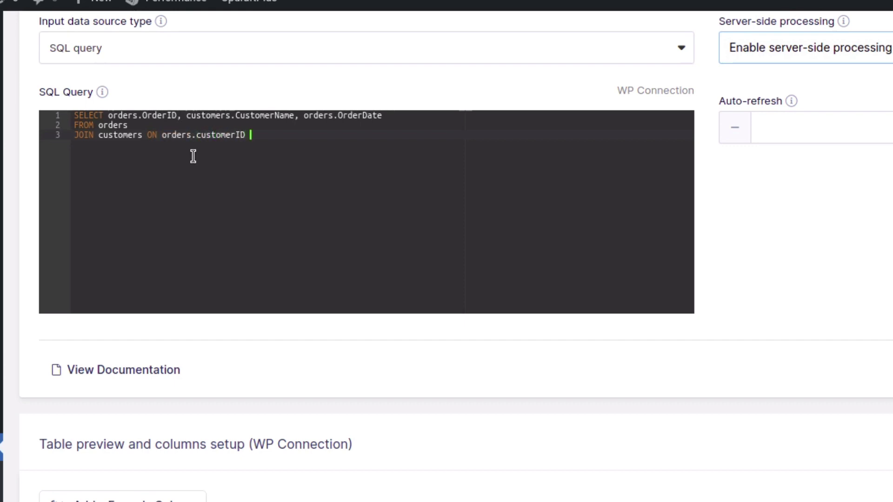
{"action": "type", "text": " = customers.C"}
{"action": "type", "text": "ustomerID"}
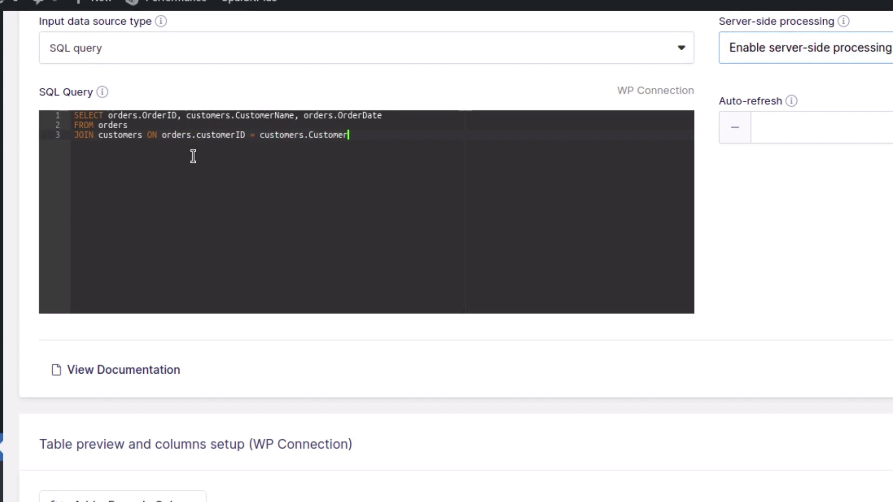
Step: Add WHERE CustomerID = %CURRENT_USER_ID% as the query's final line
{"action": "key", "text": "Return"}
{"action": "type", "text": "WHERE custo"}
{"action": "key", "text": "BackSpace"}
{"action": "key", "text": "BackSpace"}
{"action": "key", "text": "BackSpace"}
{"action": "key", "text": "BackSpace"}
{"action": "key", "text": "BackSpace"}
{"action": "type", "text": "usto"}
{"action": "key", "text": "BackSpace"}
{"action": "type", "text": "tomerID"}
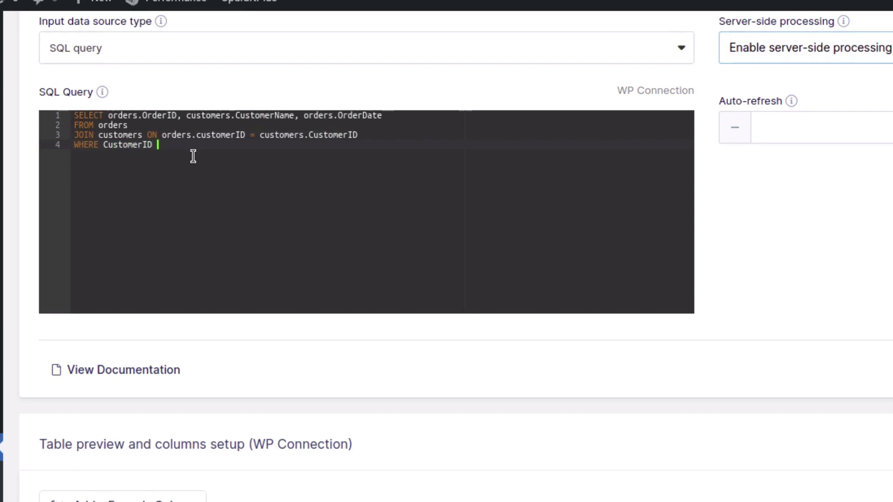
{"action": "type", "text": " ="}
{"action": "key", "text": "ctrl+v"}
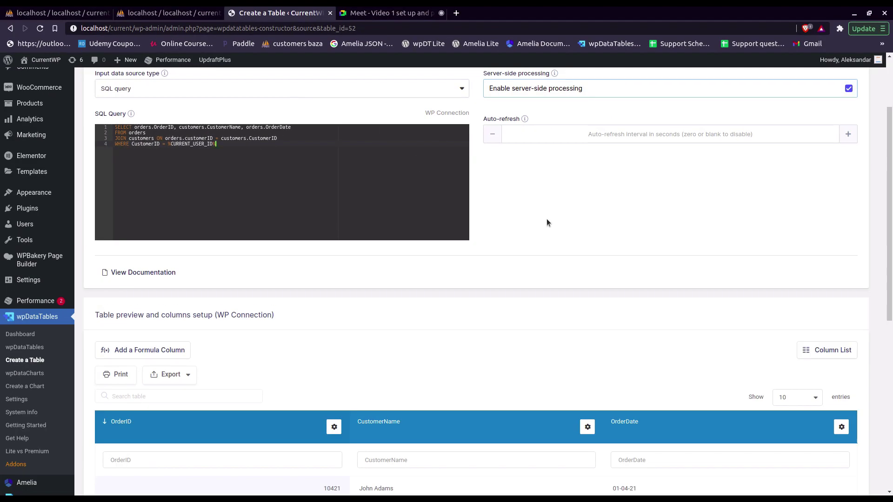
{"action": "scroll", "coordinate": [547, 223], "scroll_direction": "up", "scroll_amount": 2}
Step: After the ambiguous CustomerID error, delete the WHERE line and save the three-line join query
{"action": "left_click", "coordinate": [835, 74]}
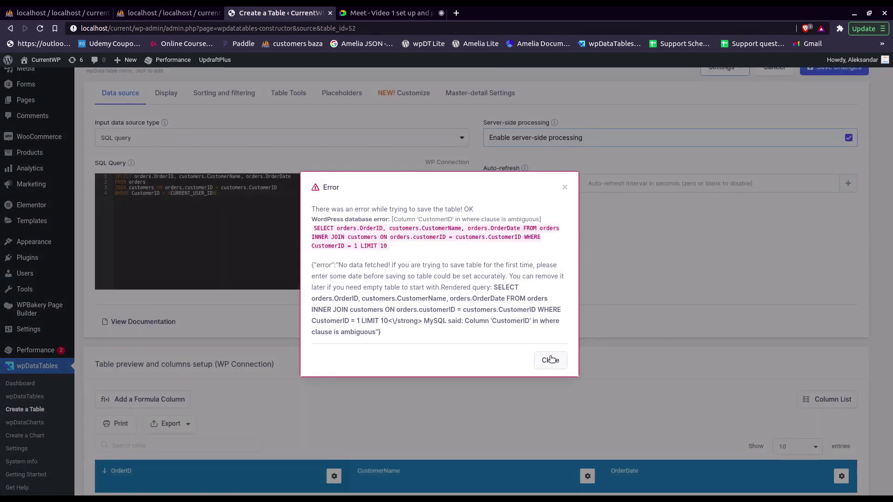
{"action": "left_click", "coordinate": [551, 359]}
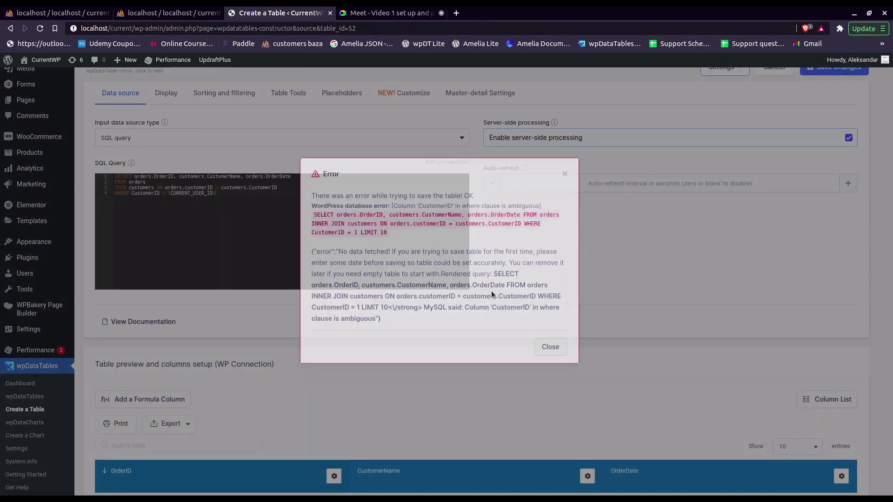
{"action": "left_click_drag", "start_coordinate": [288, 188], "coordinate": [390, 261]}
{"action": "key", "text": "ctrl+c"}
{"action": "key", "text": "BackSpace"}
{"action": "scroll", "coordinate": [662, 201], "scroll_direction": "up", "scroll_amount": 2}
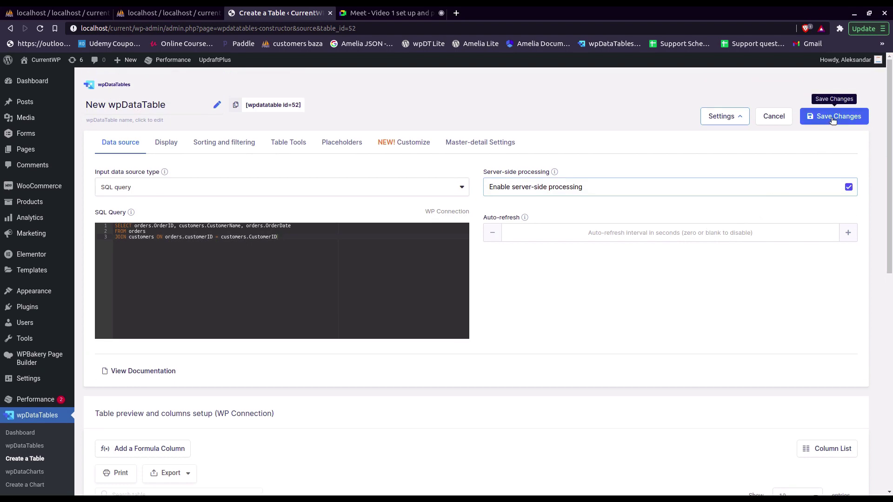
{"action": "left_click", "coordinate": [833, 119]}
{"action": "scroll", "coordinate": [507, 273], "scroll_direction": "down", "scroll_amount": 1}
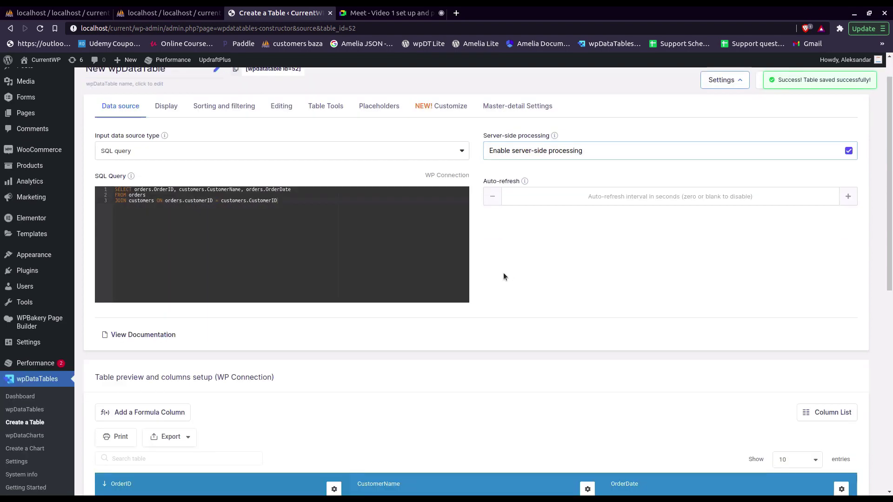
{"action": "scroll", "coordinate": [489, 265], "scroll_direction": "down", "scroll_amount": 5}
{"action": "scroll", "coordinate": [279, 233], "scroll_direction": "up", "scroll_amount": 5}
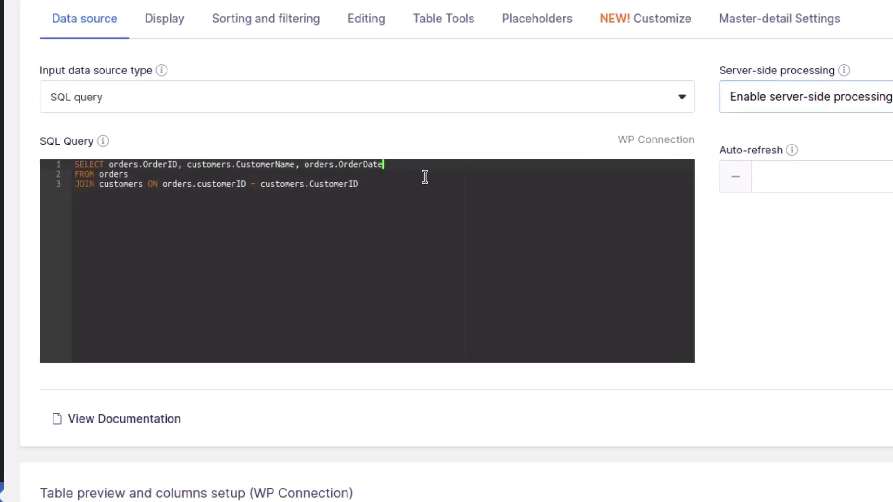
Step: Add orders.CustomerID to the selected columns, save, and check the four-column preview
{"action": "type", "text": ", orde"}
{"action": "type", "text": "rs.customer"}
{"action": "key", "text": "BackSpace"}
{"action": "key", "text": "BackSpace"}
{"action": "key", "text": "BackSpace"}
{"action": "key", "text": "BackSpace"}
{"action": "key", "text": "BackSpace"}
{"action": "key", "text": "BackSpace"}
{"action": "key", "text": "BackSpace"}
{"action": "key", "text": "BackSpace"}
{"action": "type", "text": "Custoe"}
{"action": "key", "text": "BackSpace"}
{"action": "type", "text": "merID"}
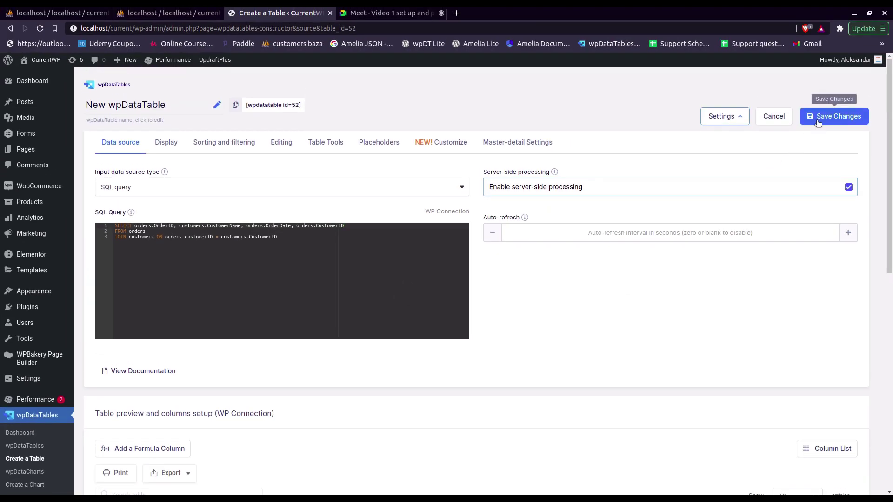
{"action": "left_click", "coordinate": [818, 118]}
{"action": "scroll", "coordinate": [568, 306], "scroll_direction": "down", "scroll_amount": 3}
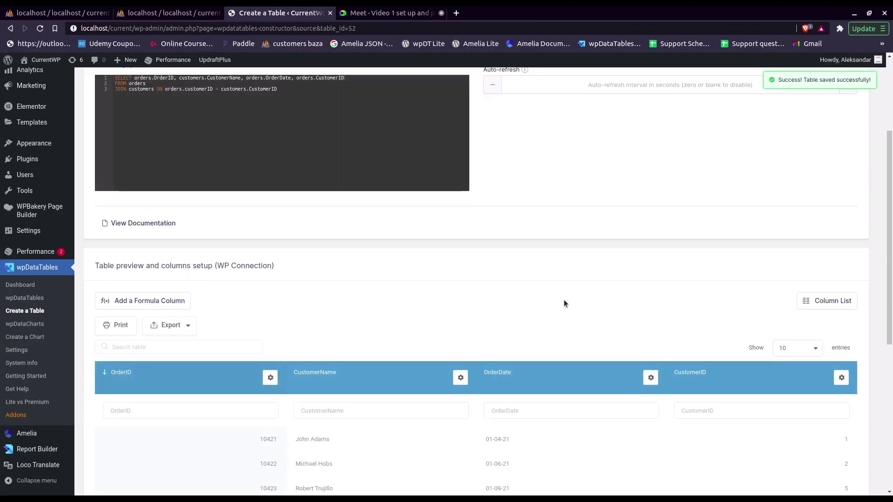
{"action": "scroll", "coordinate": [581, 307], "scroll_direction": "down", "scroll_amount": 2}
{"action": "scroll", "coordinate": [462, 255], "scroll_direction": "up", "scroll_amount": 3}
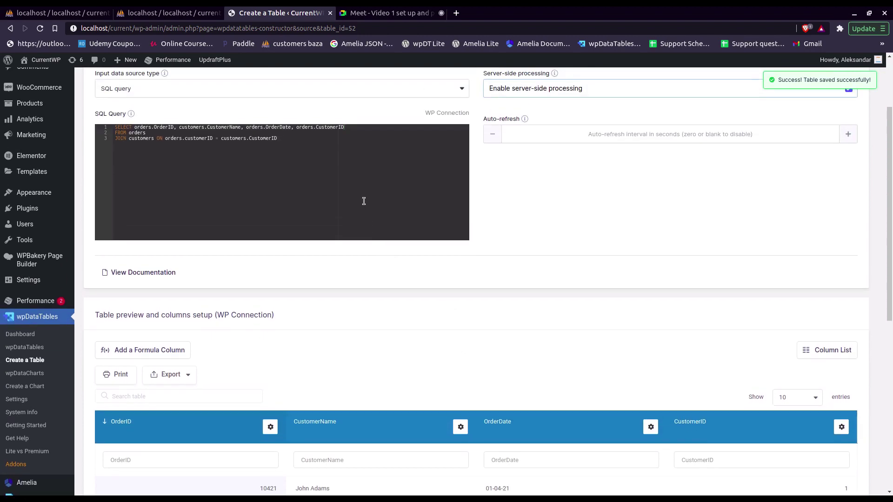
Step: Add a CustomerID = %CURRENT_USER_ID% filter at the query's end and save, hitting an ambiguous-column error
{"action": "left_click", "coordinate": [370, 202]}
{"action": "key", "text": "Return"}
{"action": "type", "text": "WHERE"}
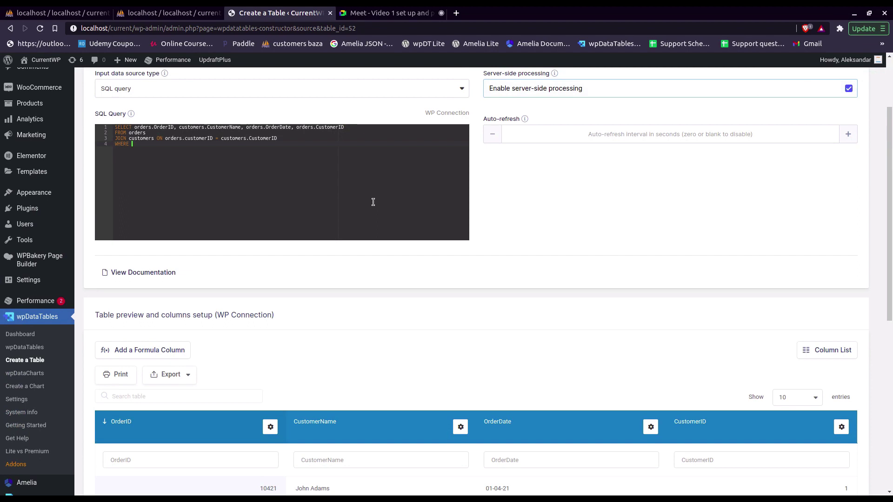
{"action": "type", "text": " CusomerID ="}
{"action": "key", "text": "Return"}
{"action": "key", "text": "ctrl+v"}
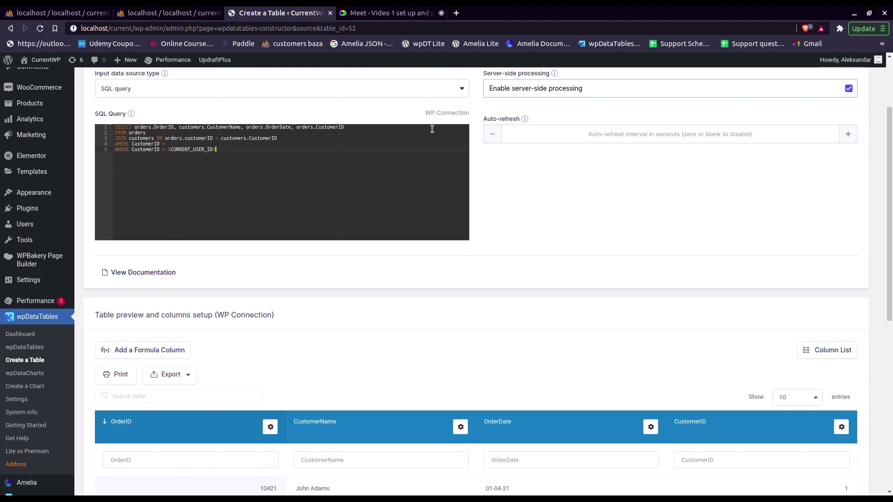
{"action": "left_click_drag", "start_coordinate": [288, 143], "coordinate": [294, 151]}
{"action": "left_click_drag", "start_coordinate": [190, 143], "coordinate": [115, 143]}
{"action": "key", "text": "BackSpace"}
{"action": "scroll", "coordinate": [763, 127], "scroll_direction": "up", "scroll_amount": 2}
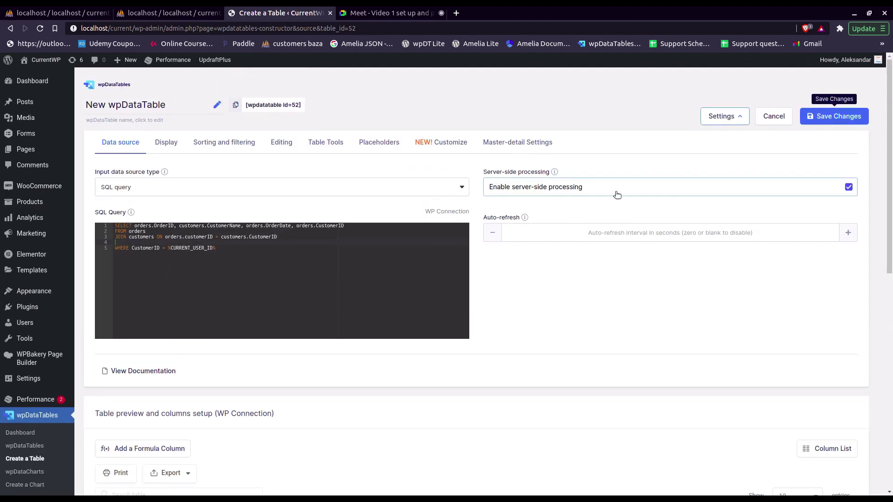
{"action": "left_click", "coordinate": [833, 116]}
{"action": "left_click", "coordinate": [557, 361]}
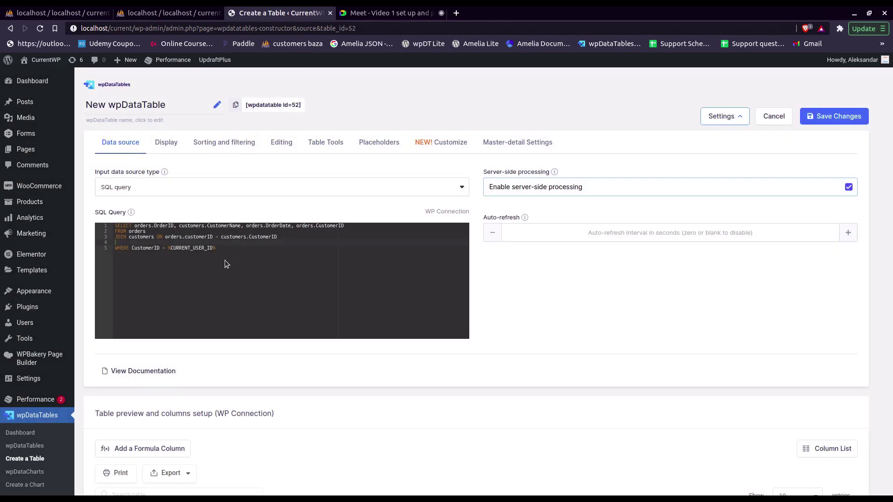
Step: Move the filter beneath FROM orders as WHERE orders.CustomerID = %CURRENT_USER_ID% and save again
{"action": "left_click_drag", "start_coordinate": [216, 248], "coordinate": [115, 248]}
{"action": "key", "text": "ctrl+c"}
{"action": "key", "text": "BackSpace"}
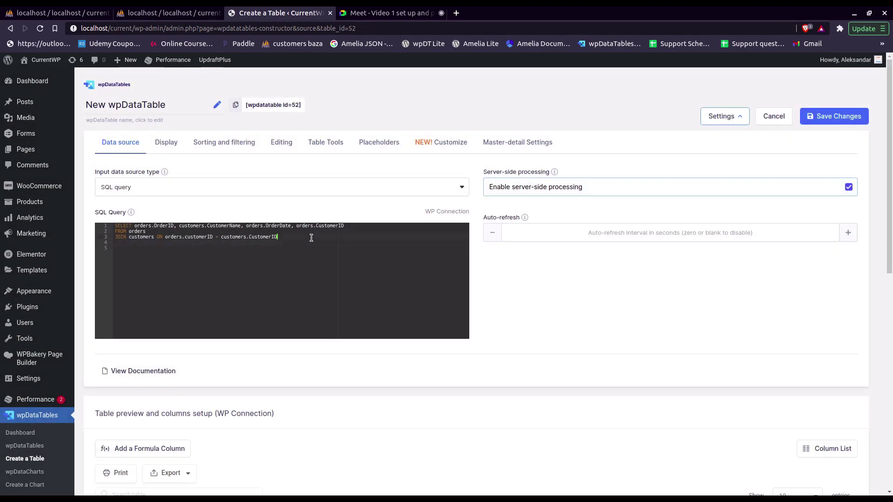
{"action": "left_click", "coordinate": [319, 231]}
{"action": "key", "text": "Return"}
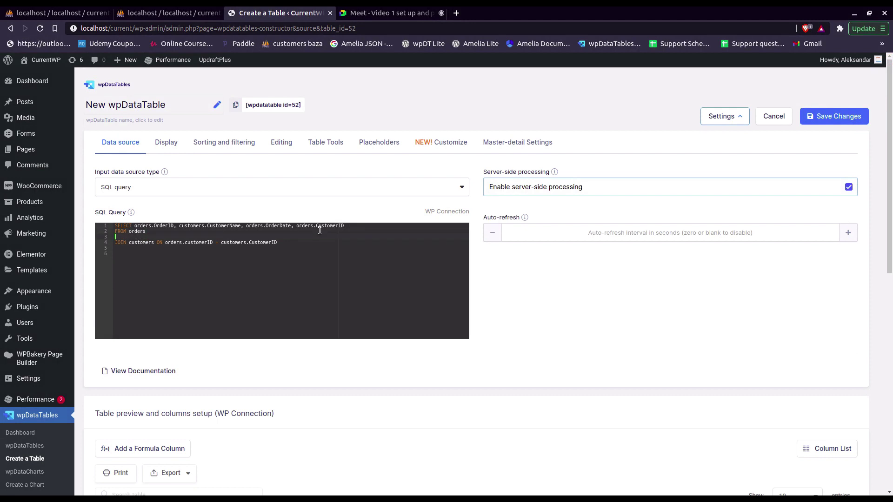
{"action": "key", "text": "ctrl+v"}
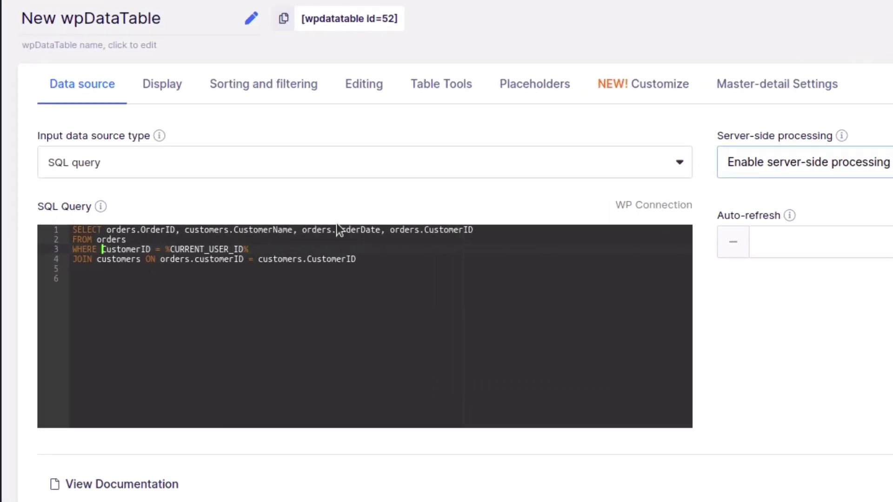
{"action": "type", "text": "order.s"}
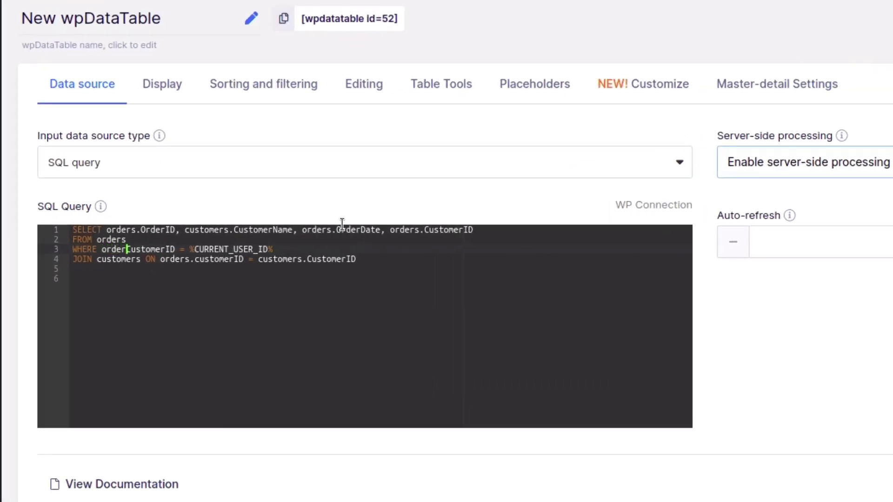
{"action": "key", "text": "BackSpace"}
{"action": "key", "text": "BackSpace"}
{"action": "type", "text": "."}
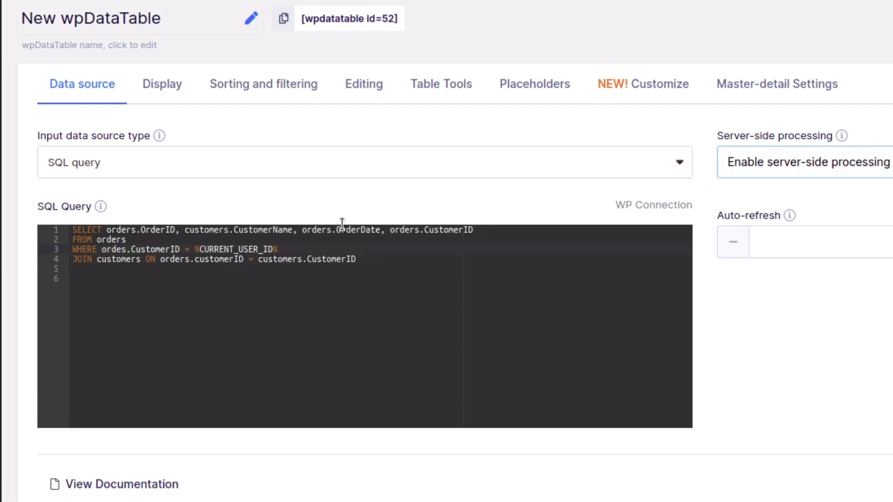
{"action": "left_click", "coordinate": [121, 251]}
{"action": "type", "text": "r"}
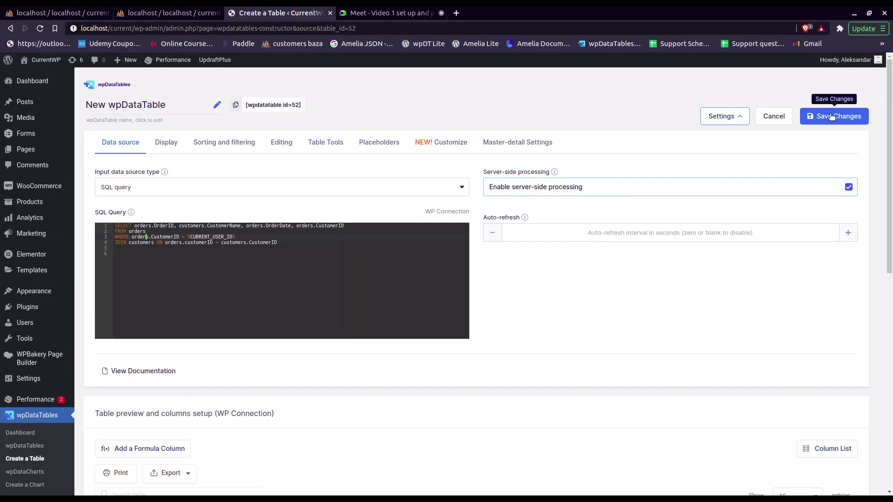
{"action": "left_click", "coordinate": [834, 116]}
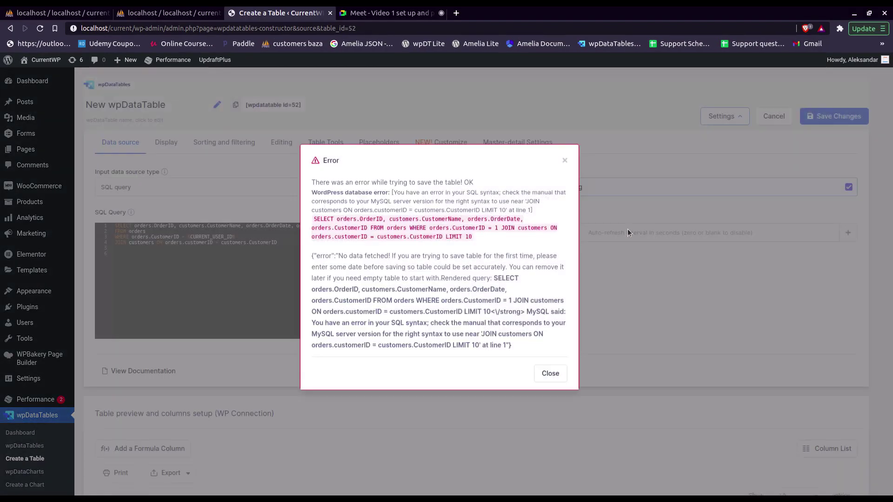
Step: Close the syntax error and cut the query to orders.OrderID FROM orders with the WHERE filter
{"action": "left_click", "coordinate": [565, 168]}
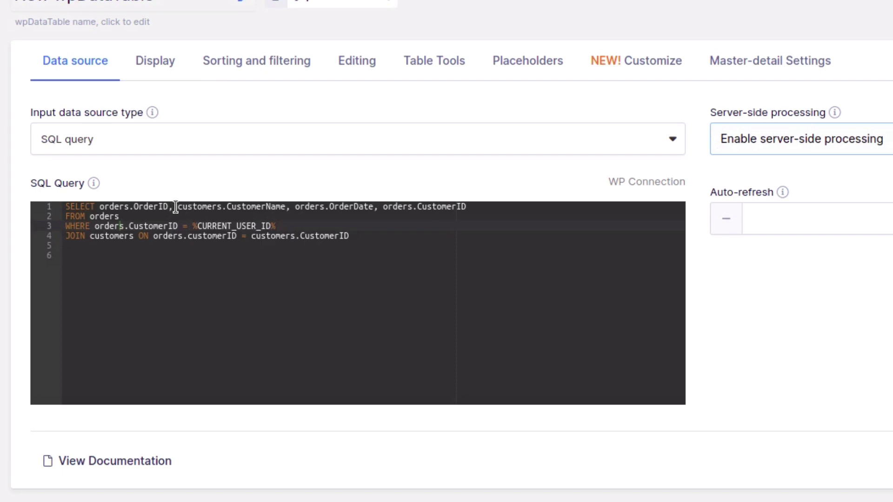
{"action": "left_click_drag", "start_coordinate": [169, 206], "coordinate": [502, 205]}
{"action": "key", "text": "BackSpace"}
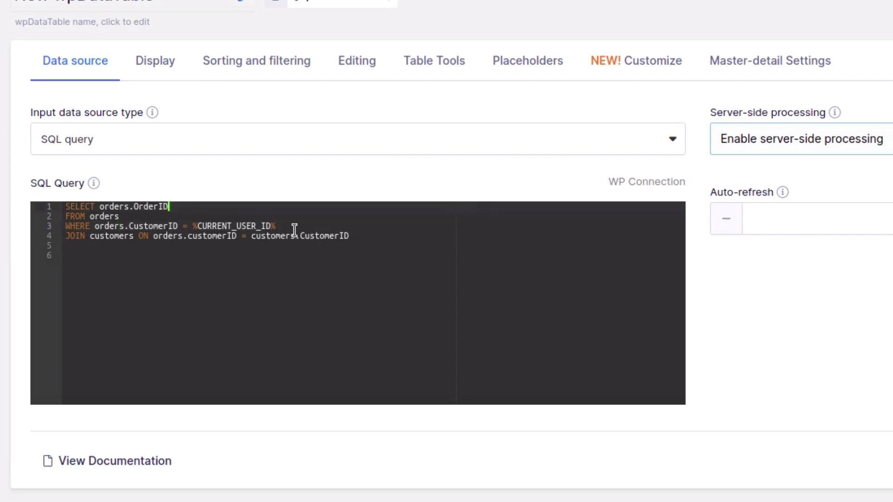
{"action": "left_click", "coordinate": [294, 228]}
{"action": "key", "text": "ctrl+shift+End"}
{"action": "key", "text": "Delete"}
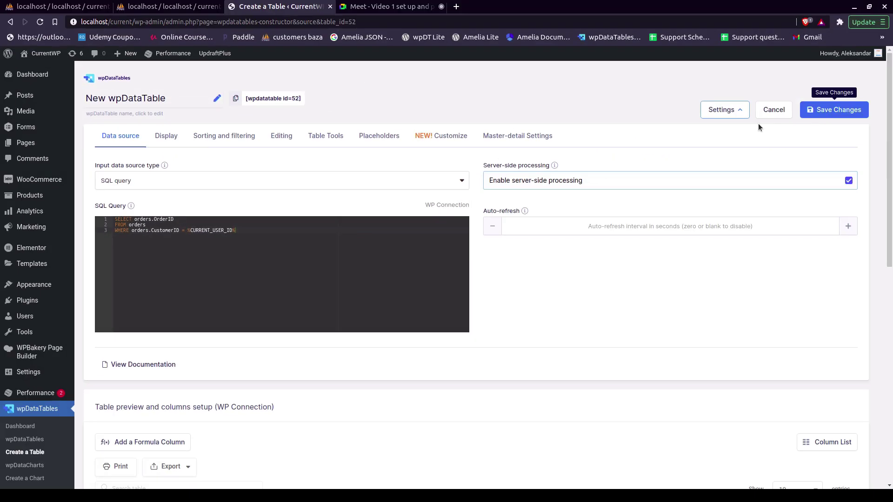
Step: Save the simplified query and check the one-row preview showing order 10421
{"action": "left_click", "coordinate": [834, 109]}
{"action": "scroll", "coordinate": [196, 321], "scroll_direction": "down", "scroll_amount": 5}
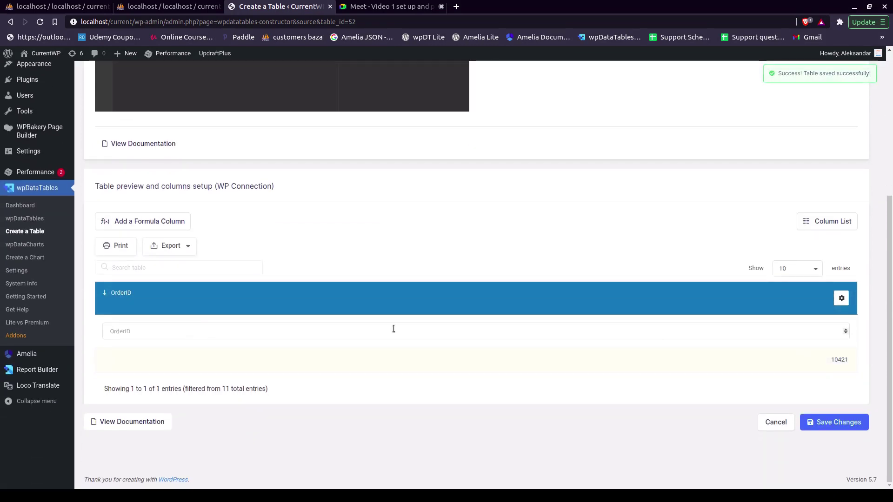
{"action": "scroll", "coordinate": [161, 263], "scroll_direction": "up", "scroll_amount": 5}
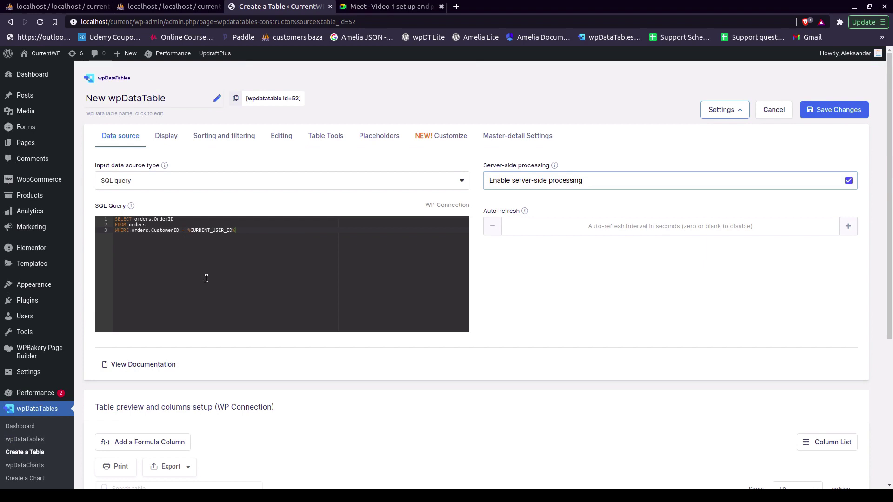
{"action": "scroll", "coordinate": [205, 275], "scroll_direction": "down", "scroll_amount": 3}
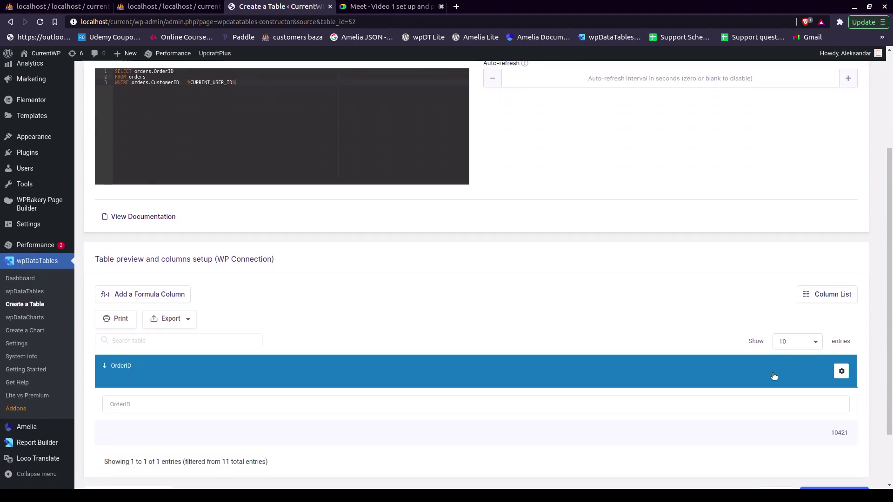
{"action": "scroll", "coordinate": [462, 356], "scroll_direction": "down", "scroll_amount": 2}
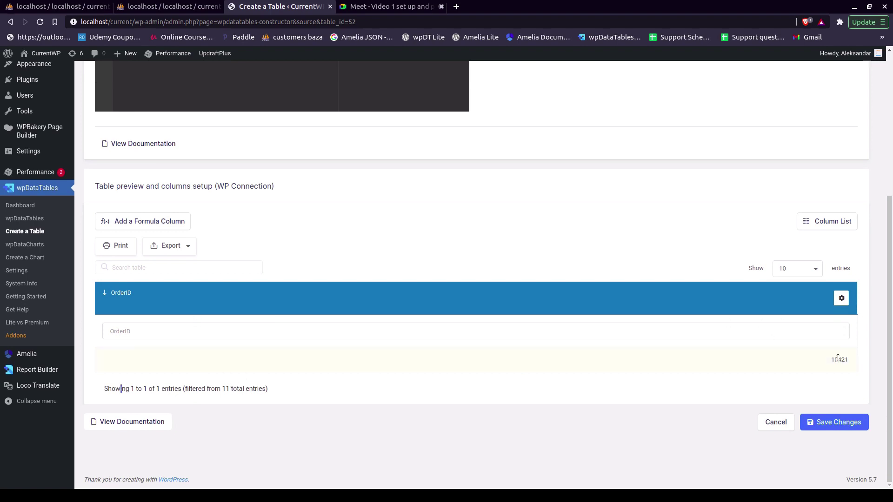
{"action": "scroll", "coordinate": [292, 281], "scroll_direction": "up", "scroll_amount": 2}
{"action": "scroll", "coordinate": [293, 281], "scroll_direction": "up", "scroll_amount": 2}
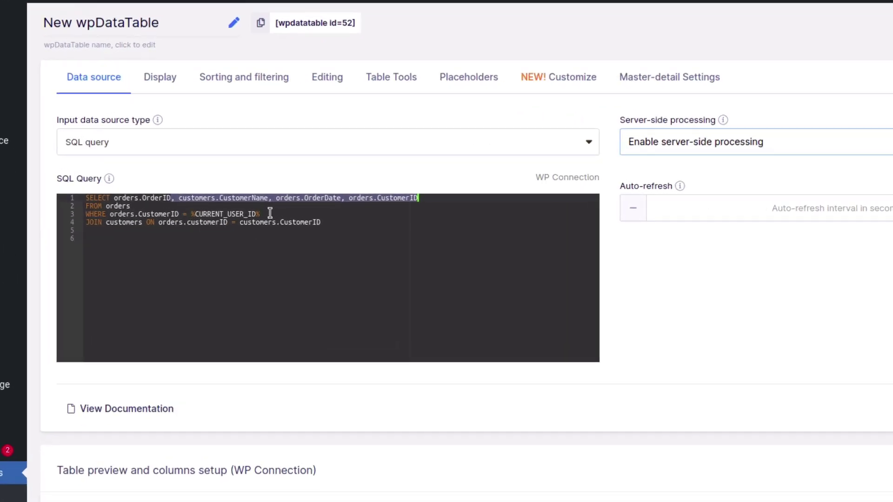
Step: Drop orders.CustomerID, move the filter after the JOIN as WHERE orders.customerID = %CURRENT_USER_ID%, and save
{"action": "left_click_drag", "start_coordinate": [245, 208], "coordinate": [146, 201]}
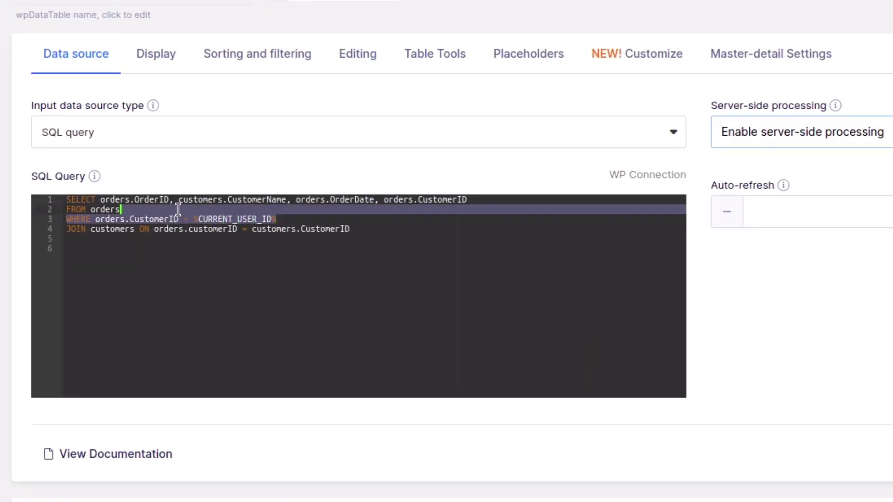
{"action": "key", "text": "BackSpace"}
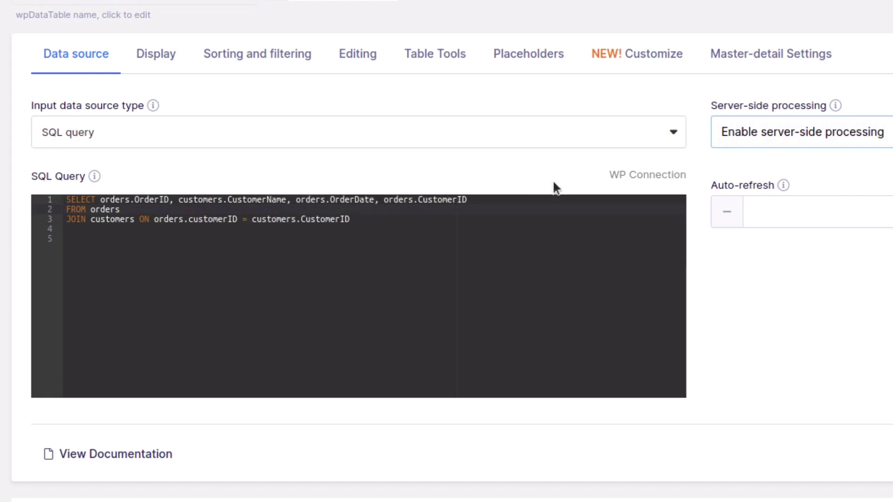
{"action": "left_click_drag", "start_coordinate": [379, 200], "coordinate": [486, 195]}
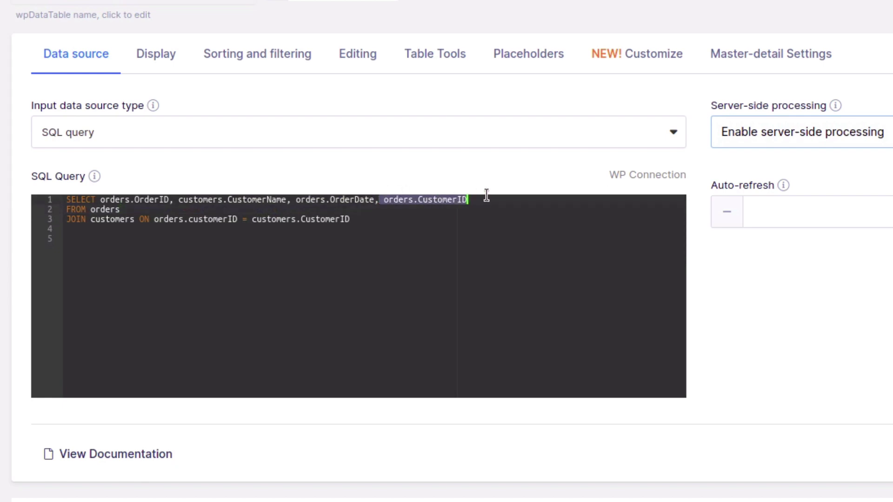
{"action": "key", "text": "BackSpace"}
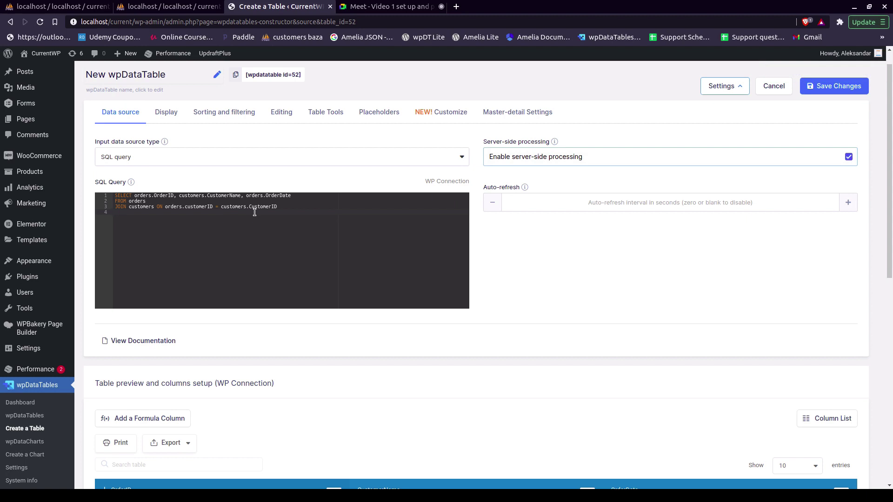
{"action": "type", "text": "WHERE orders.customerID = %CURRENT_USER_ID%"}
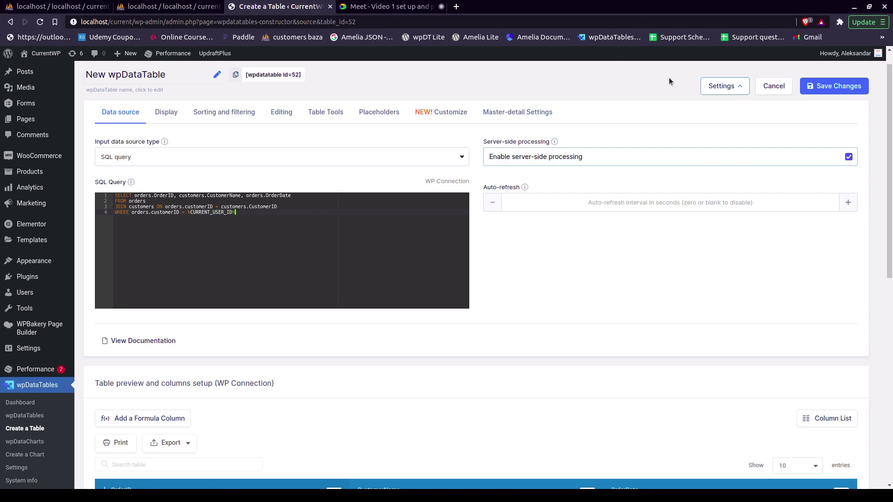
{"action": "left_click", "coordinate": [827, 87]}
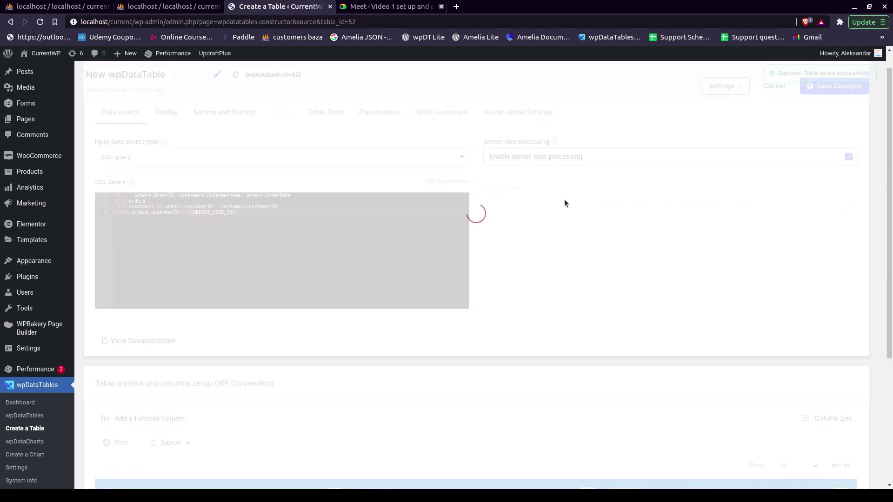
{"action": "scroll", "coordinate": [465, 242], "scroll_direction": "down", "scroll_amount": 4}
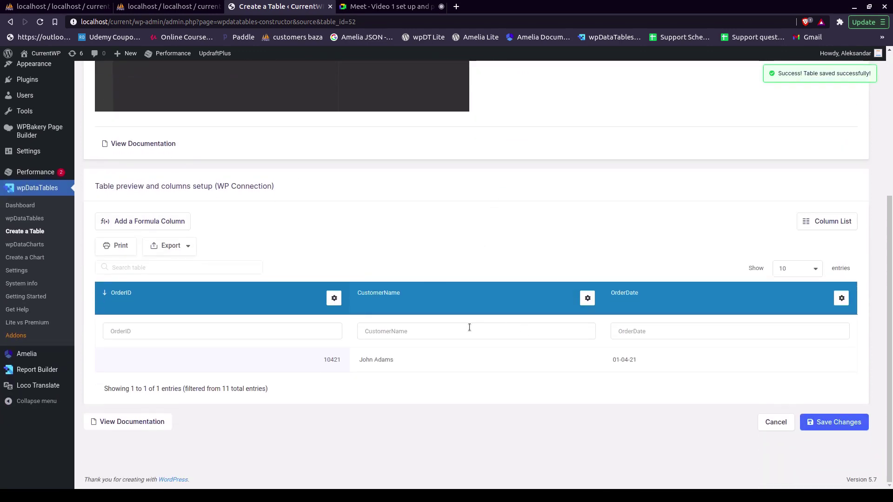
{"action": "scroll", "coordinate": [369, 335], "scroll_direction": "up", "scroll_amount": 3}
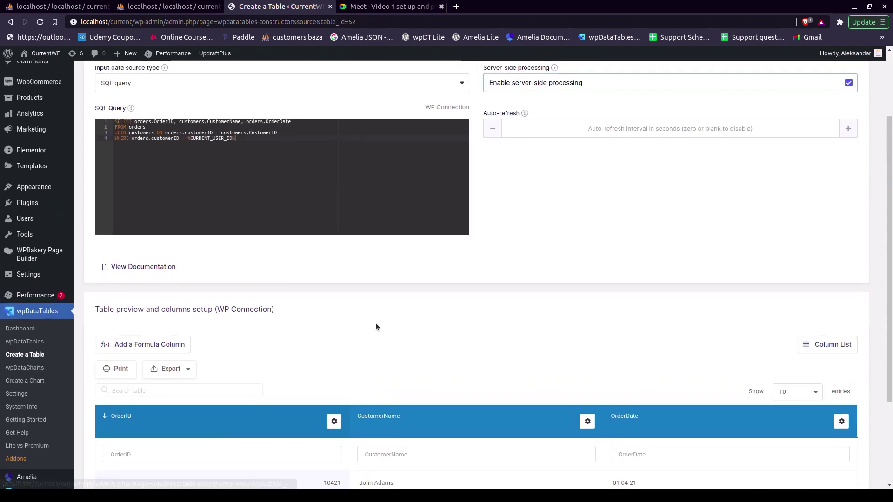
{"action": "scroll", "coordinate": [373, 319], "scroll_direction": "down", "scroll_amount": 3}
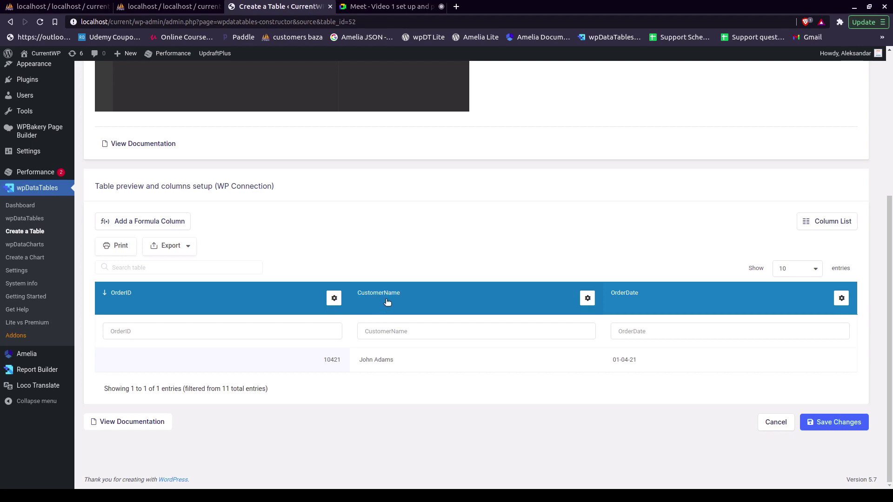
{"action": "scroll", "coordinate": [396, 254], "scroll_direction": "up", "scroll_amount": 2}
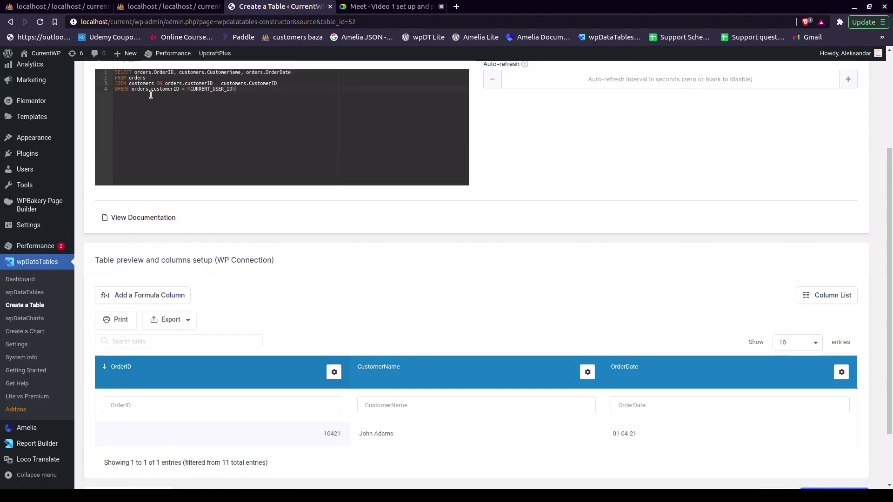
{"action": "scroll", "coordinate": [195, 139], "scroll_direction": "up", "scroll_amount": 1}
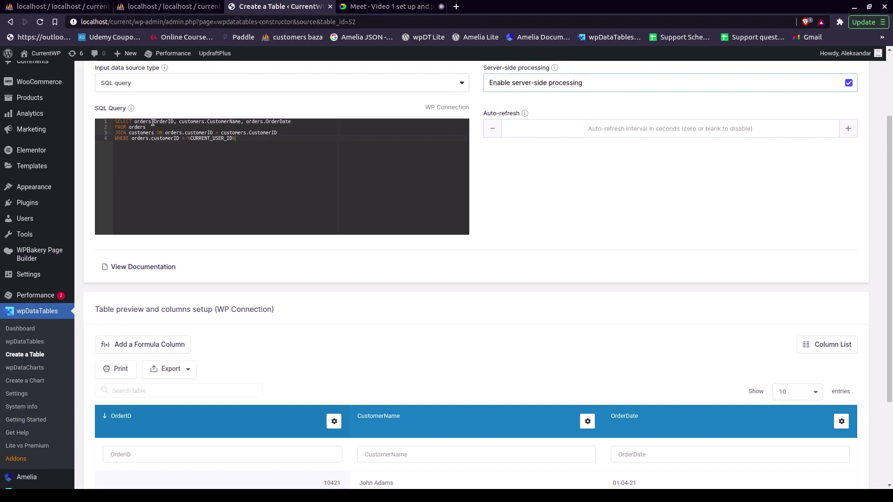
{"action": "scroll", "coordinate": [148, 140], "scroll_direction": "down", "scroll_amount": 3}
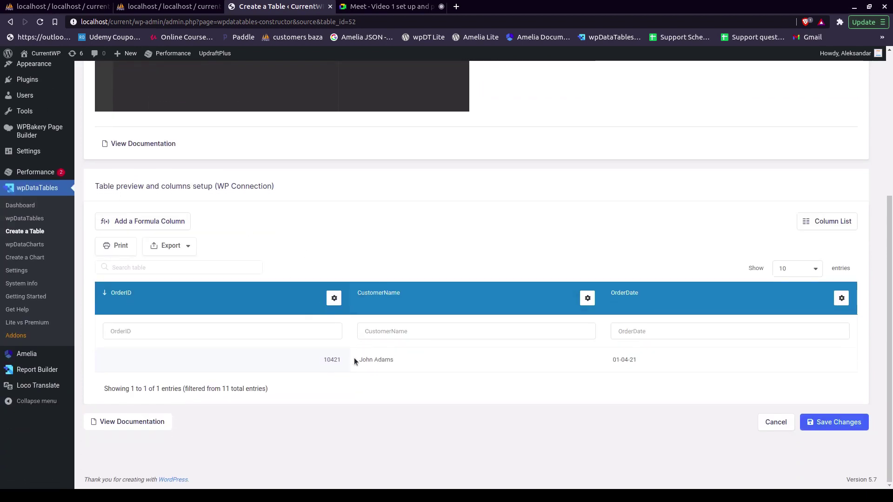
{"action": "scroll", "coordinate": [261, 288], "scroll_direction": "up", "scroll_amount": 3}
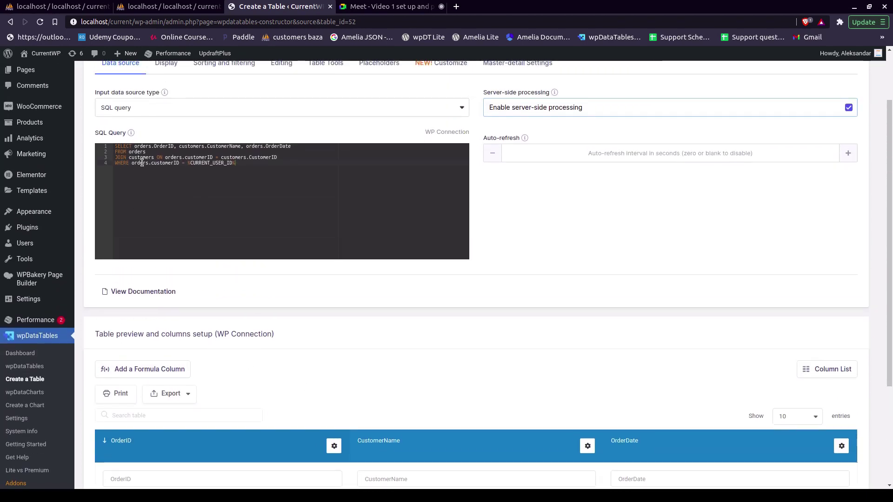
{"action": "scroll", "coordinate": [247, 197], "scroll_direction": "down", "scroll_amount": 1}
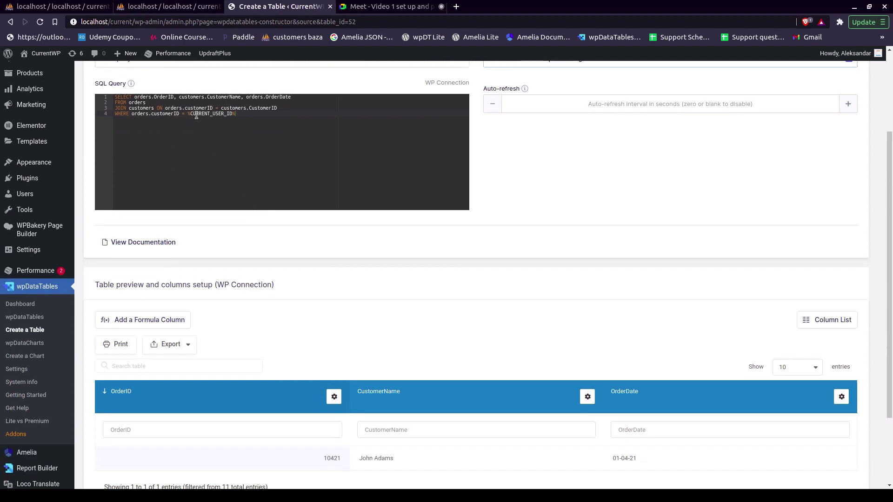
{"action": "scroll", "coordinate": [364, 272], "scroll_direction": "down", "scroll_amount": 2}
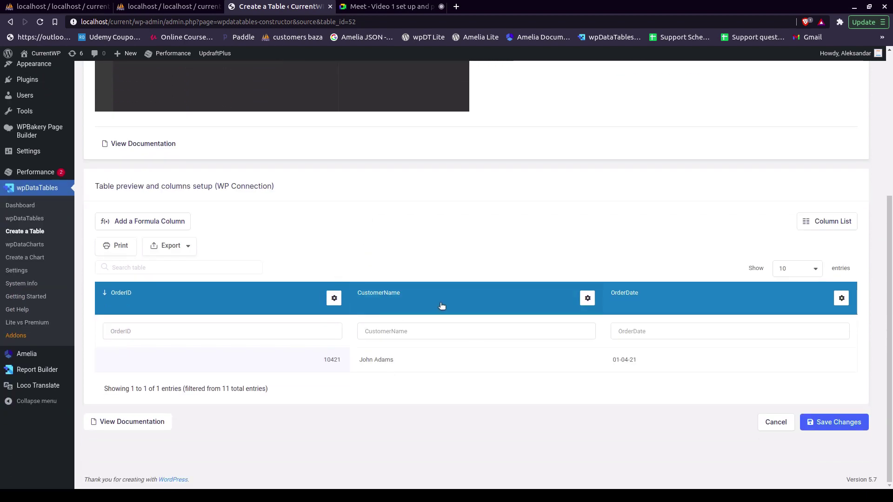
{"action": "scroll", "coordinate": [381, 232], "scroll_direction": "up", "scroll_amount": 5}
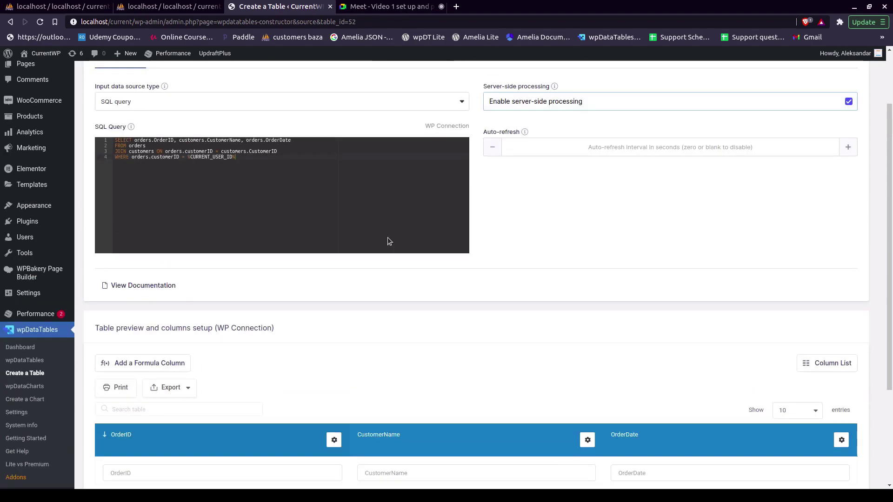
{"action": "scroll", "coordinate": [493, 285], "scroll_direction": "down", "scroll_amount": 1}
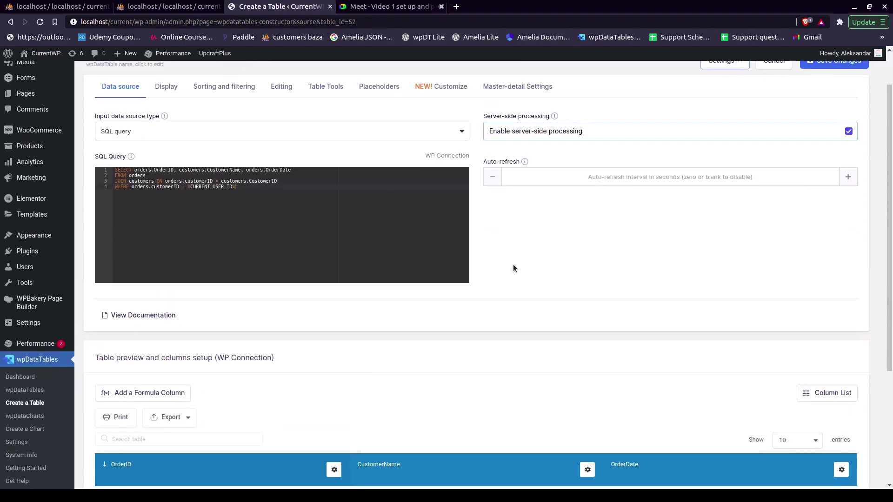
{"action": "scroll", "coordinate": [513, 268], "scroll_direction": "down", "scroll_amount": 3}
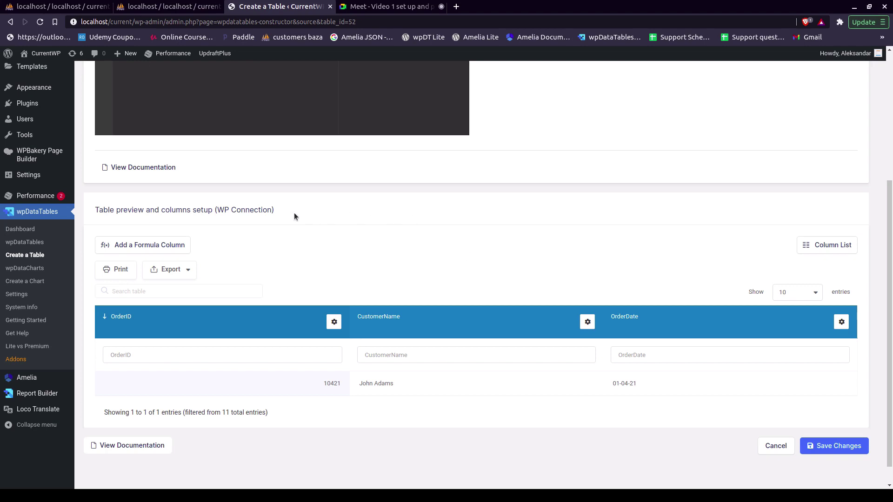
{"action": "scroll", "coordinate": [302, 215], "scroll_direction": "up", "scroll_amount": 5}
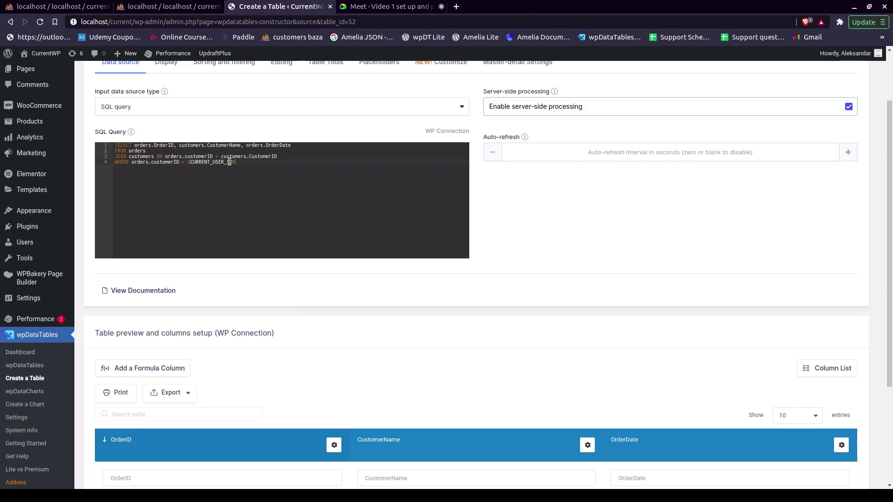
{"action": "left_click_drag", "start_coordinate": [236, 162], "coordinate": [114, 145]}
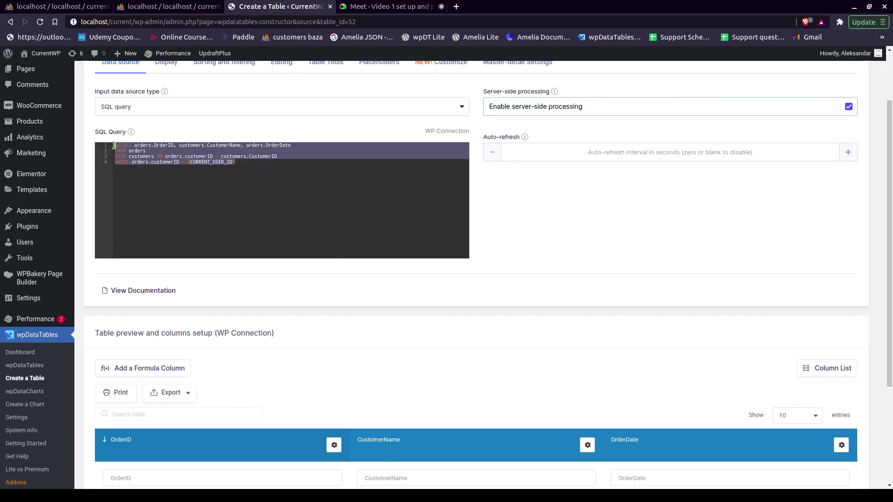
{"action": "left_click", "coordinate": [251, 162]}
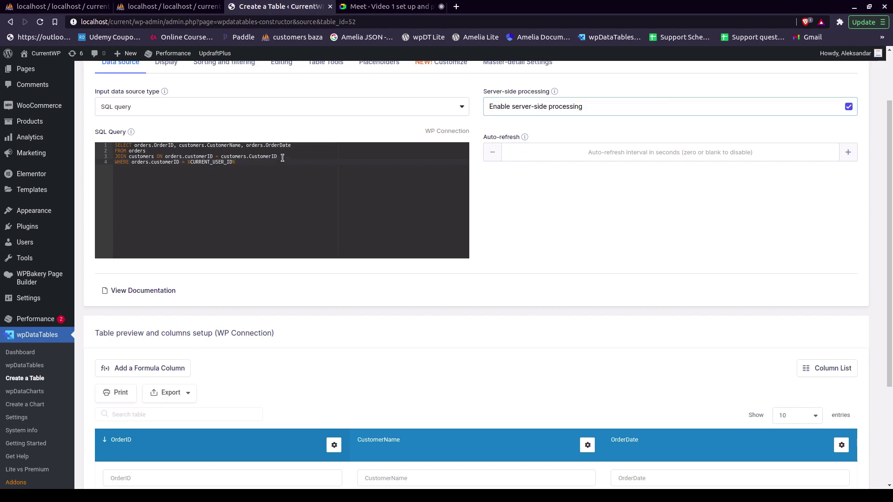
{"action": "left_click_drag", "start_coordinate": [188, 164], "coordinate": [236, 162]}
{"action": "scroll", "coordinate": [224, 183], "scroll_direction": "up", "scroll_amount": 1}
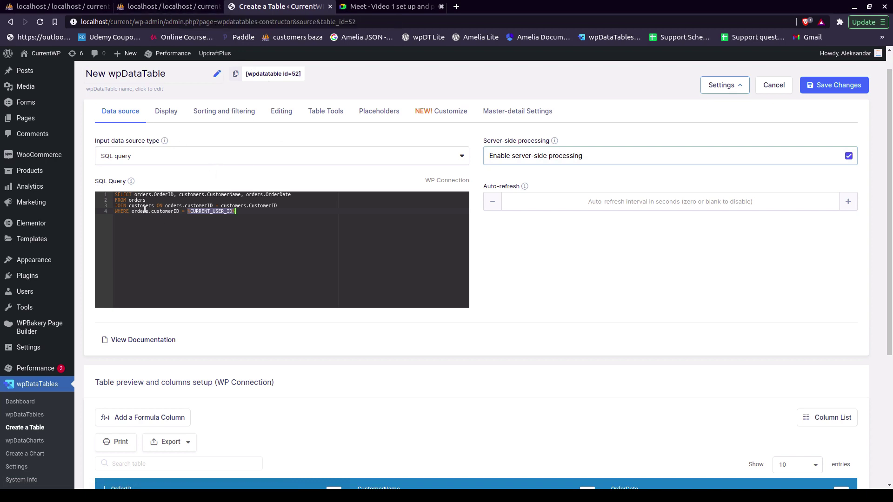
Step: Copy the full filtered orders query from the wpDataTables SQL editor
{"action": "left_click", "coordinate": [249, 212]}
{"action": "left_click_drag", "start_coordinate": [250, 211], "coordinate": [116, 192]}
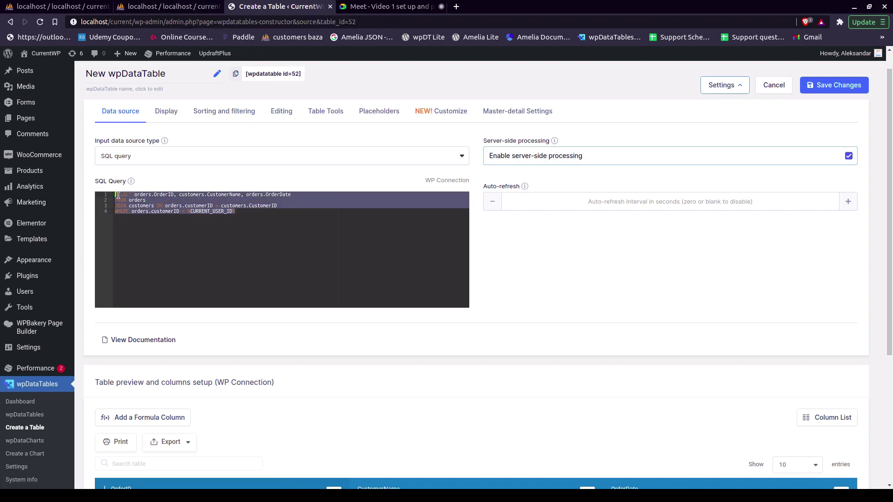
{"action": "left_click", "coordinate": [177, 8]}
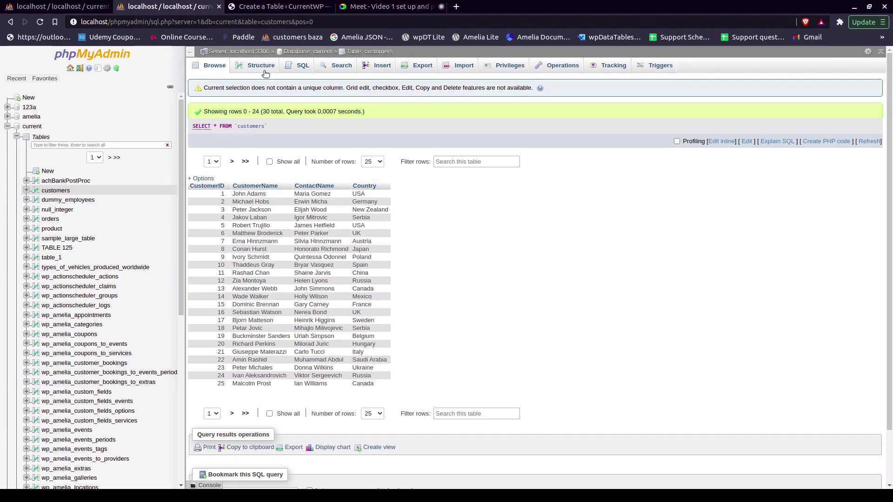
Step: Run CREATE VIEW view3 with the pasted query in phpMyAdmin's SQL tab, getting error #1064
{"action": "left_click", "coordinate": [299, 66]}
{"action": "key", "text": "ctrl+a"}
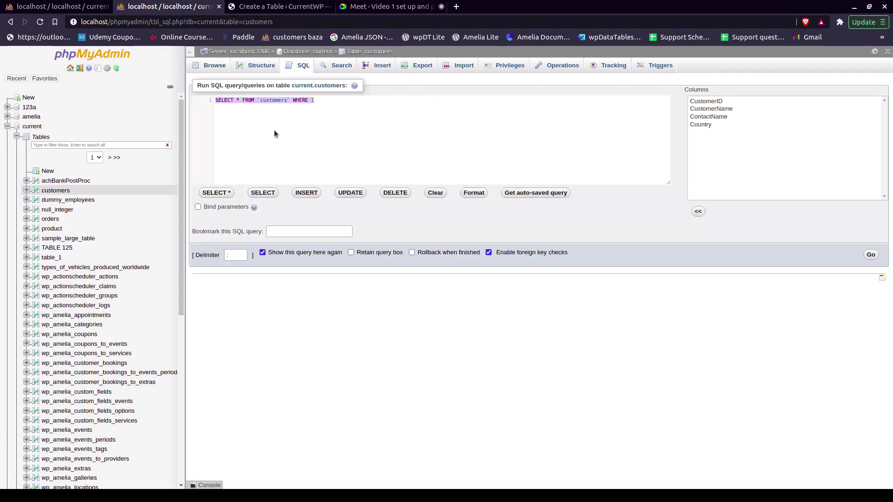
{"action": "type", "text": "CREATE VI"}
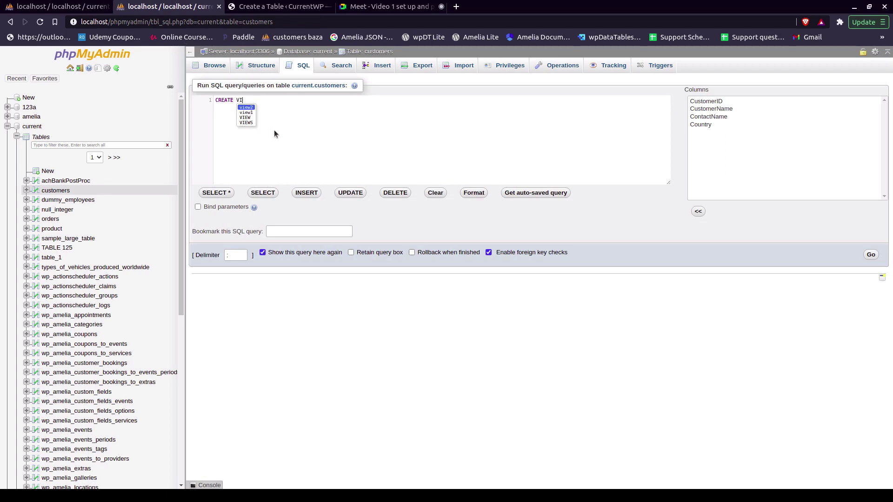
{"action": "type", "text": "EW view3 AS"}
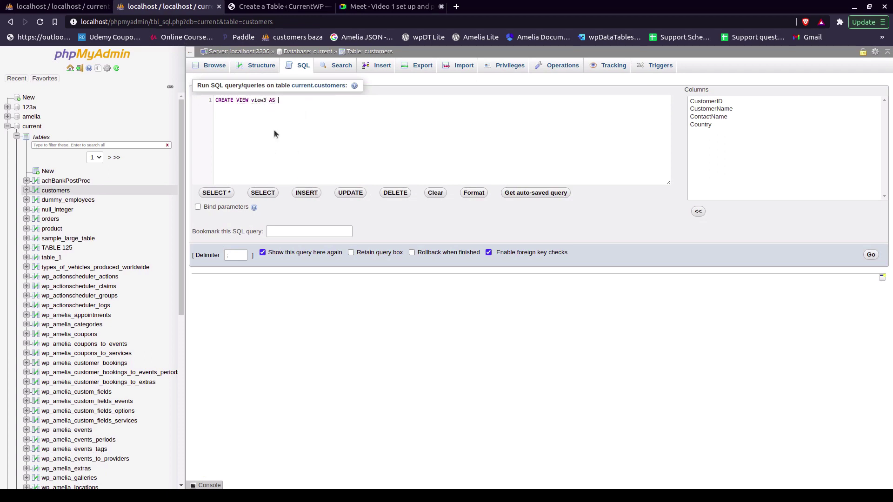
{"action": "type", "text": "AS SELECT orders.OrderID, customers.CustomerName, orders.OrderDate FROM orders JOIN customers ON orders.customerID = customers.CustomerID WHERE orders.customerID = %CURRENT_USER_ID%"}
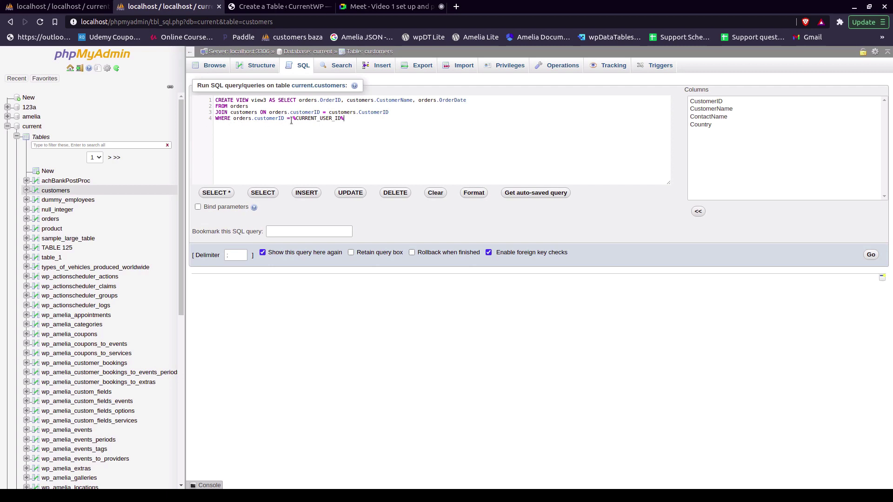
{"action": "left_click", "coordinate": [869, 255]}
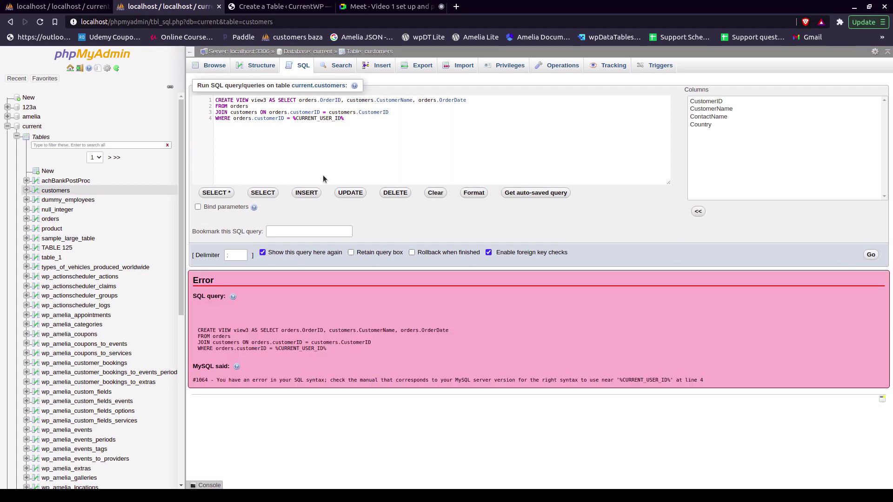
{"action": "left_click_drag", "start_coordinate": [293, 119], "coordinate": [367, 119]}
{"action": "left_click", "coordinate": [354, 121]}
Step: Change the query to SELECT * FROM view2 with a WHERE customerID filter and save
{"action": "left_click", "coordinate": [277, 7]}
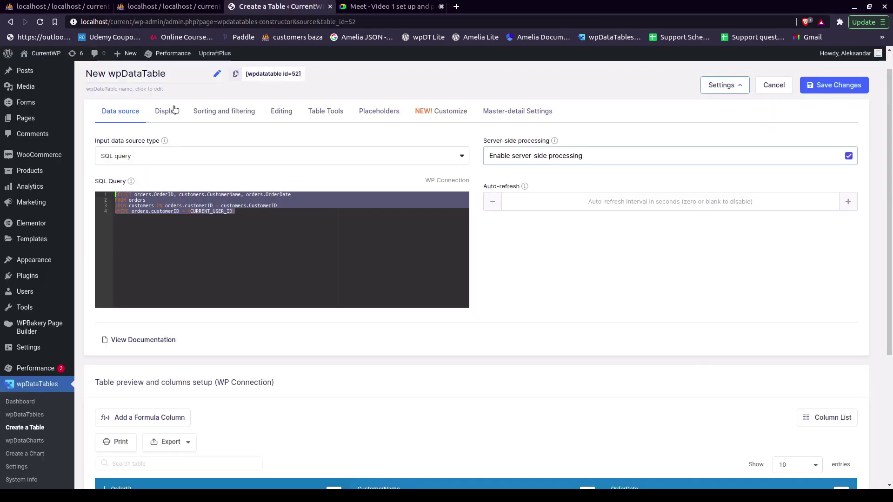
{"action": "left_click", "coordinate": [144, 198]}
{"action": "left_click_drag", "start_coordinate": [115, 194], "coordinate": [206, 201]}
{"action": "left_click_drag", "start_coordinate": [276, 203], "coordinate": [287, 204]}
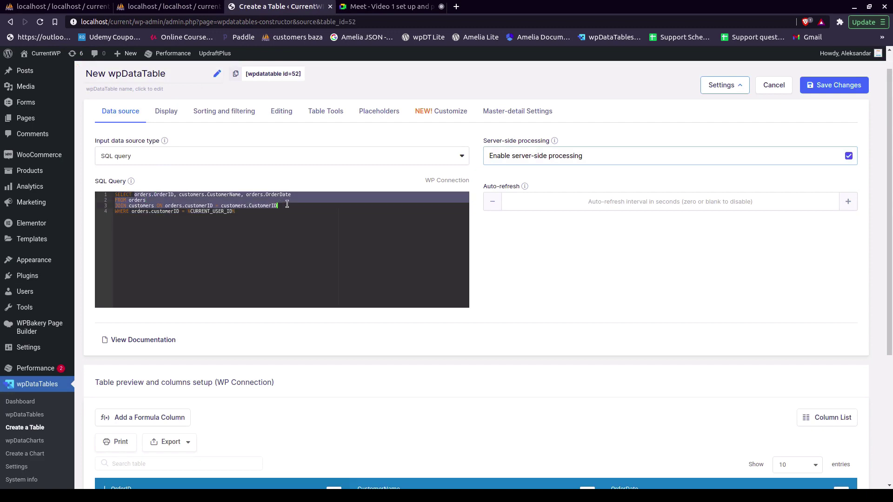
{"action": "type", "text": "SELECT * FROM v"}
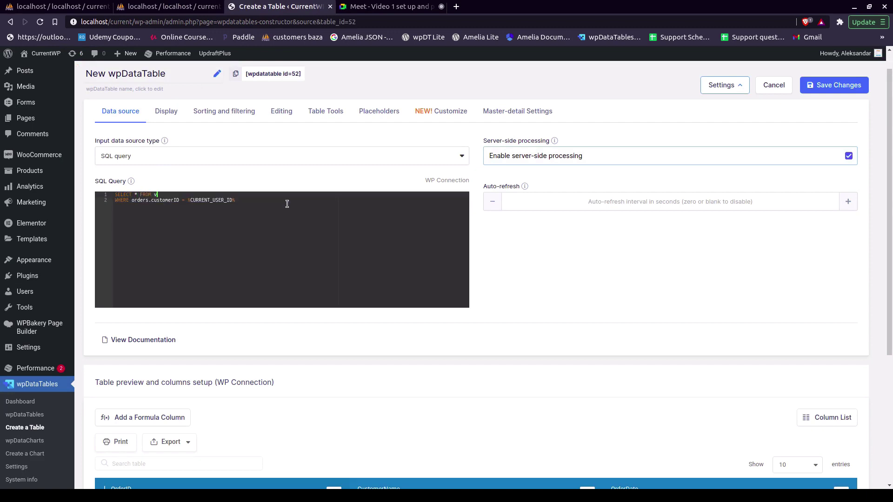
{"action": "type", "text": "iew2"}
{"action": "left_click_drag", "start_coordinate": [152, 201], "coordinate": [136, 201]}
{"action": "key", "text": "BackSpace"}
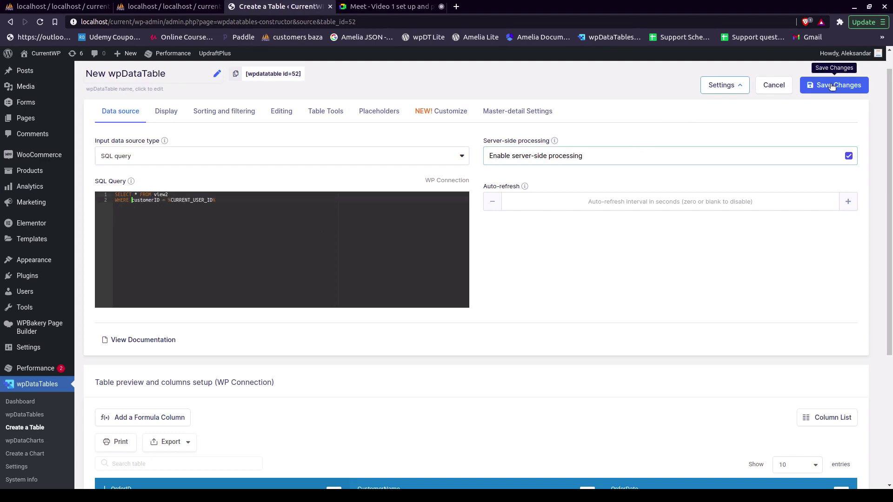
{"action": "left_click", "coordinate": [833, 84]}
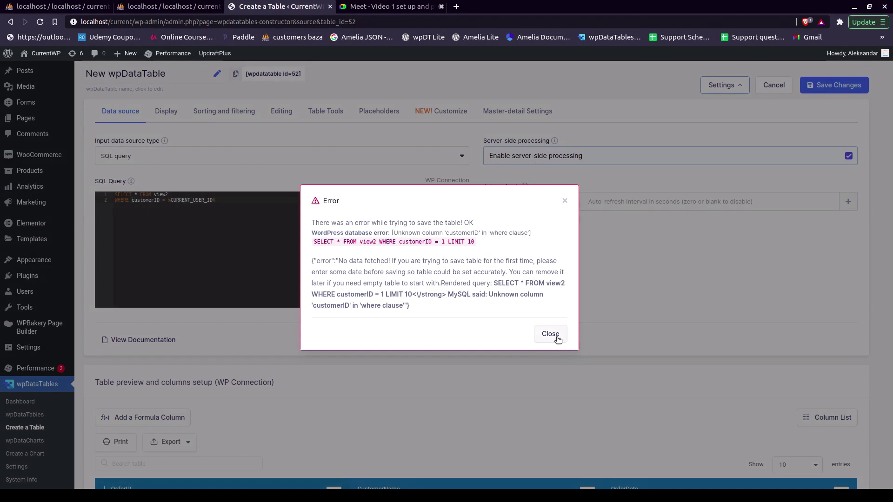
Step: After the unknown column error, delete the WHERE line and save the plain view2 query
{"action": "left_click", "coordinate": [544, 335]}
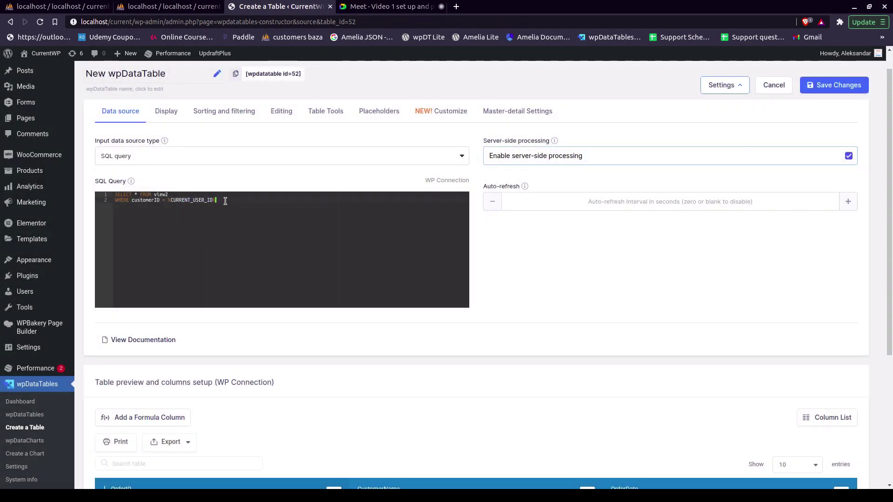
{"action": "left_click_drag", "start_coordinate": [225, 200], "coordinate": [212, 195]}
{"action": "key", "text": "BackSpace"}
{"action": "left_click", "coordinate": [833, 85]}
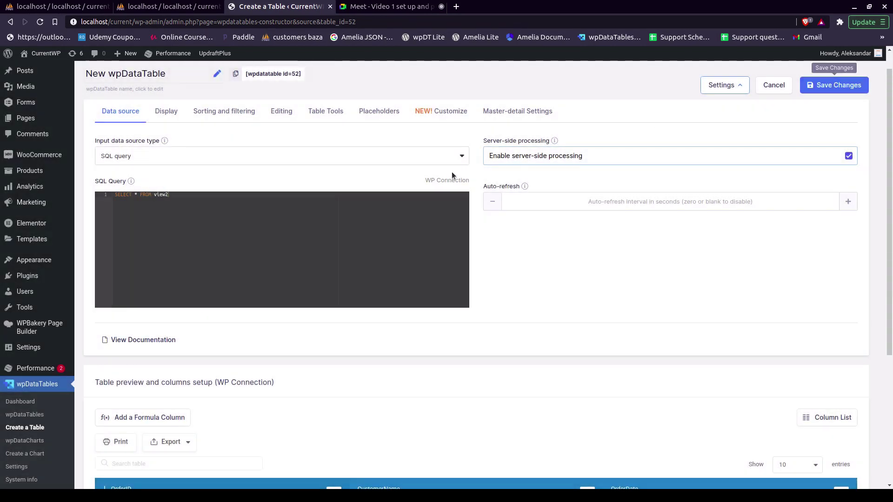
{"action": "scroll", "coordinate": [332, 288], "scroll_direction": "down", "scroll_amount": 5}
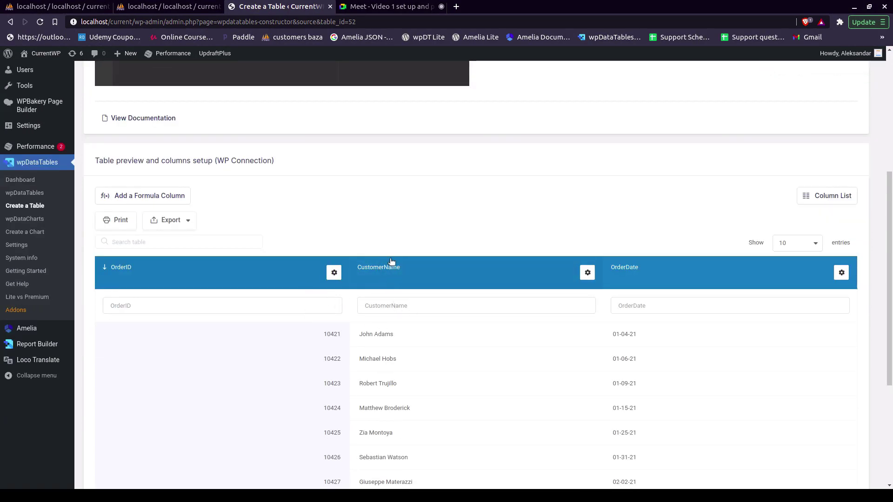
{"action": "scroll", "coordinate": [375, 270], "scroll_direction": "up", "scroll_amount": 3}
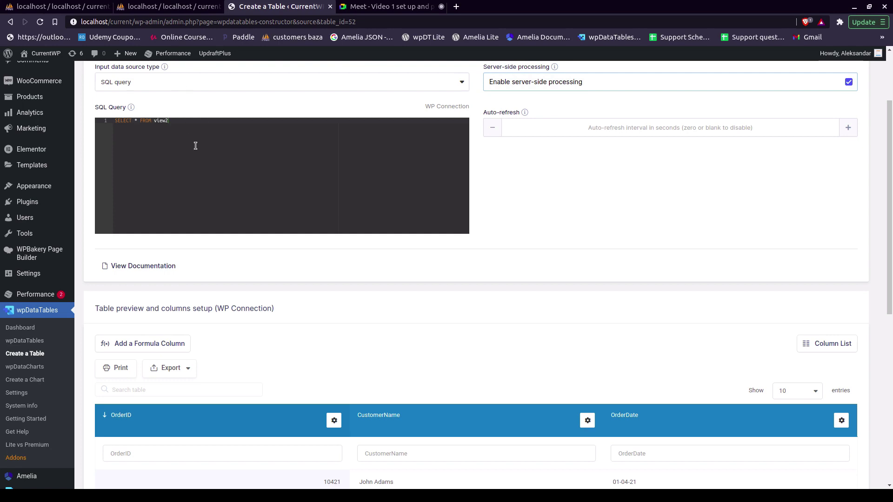
Step: Retype the orders JOIN customers query ending WHERE orders.customerID = %CURRENT_USER_ID%, selecting its first three lines
{"action": "key", "text": "ctrl+a"}
{"action": "type", "text": "SELECT orders.OrderID, customers.CustomerName, orders.OrderDate"}
{"action": "key", "text": "Return"}
{"action": "type", "text": "FROM orders"}
{"action": "key", "text": "Return"}
{"action": "type", "text": "JOIN customers ON orders.customerID = customers.CustomerID"}
{"action": "key", "text": "Return"}
{"action": "type", "text": "WHERE orders.customerID = %CURREN"}
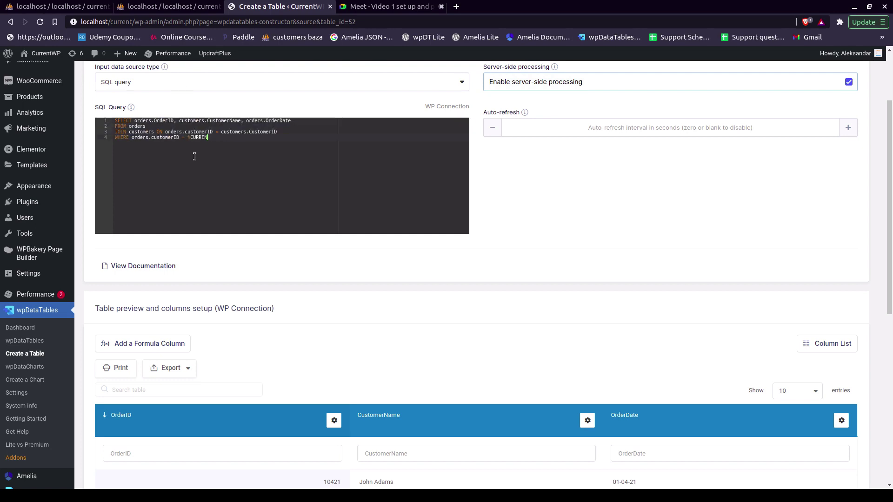
{"action": "type", "text": "T_USER_ID %"}
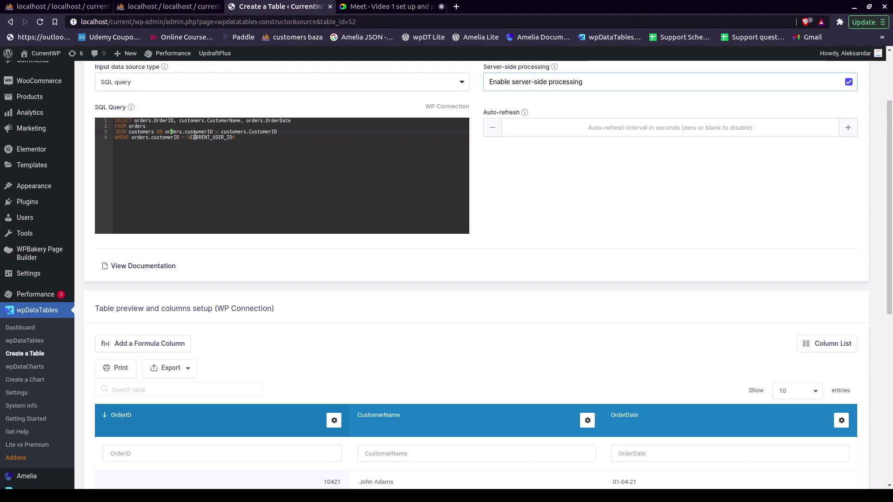
{"action": "left_click_drag", "start_coordinate": [280, 131], "coordinate": [180, 17]}
Step: Add orders.CustomerID to the view3 SELECT list, delete the WHERE line, and run the CREATE VIEW
{"action": "left_click", "coordinate": [179, 7]}
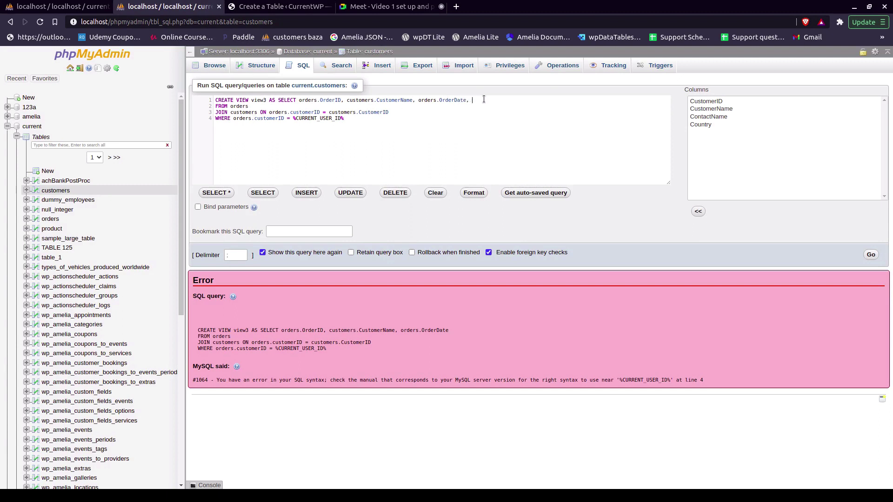
{"action": "type", "text": "orders.C"}
{"action": "key", "text": "Return"}
{"action": "left_click_drag", "start_coordinate": [416, 113], "coordinate": [437, 132]}
{"action": "key", "text": "BackSpace"}
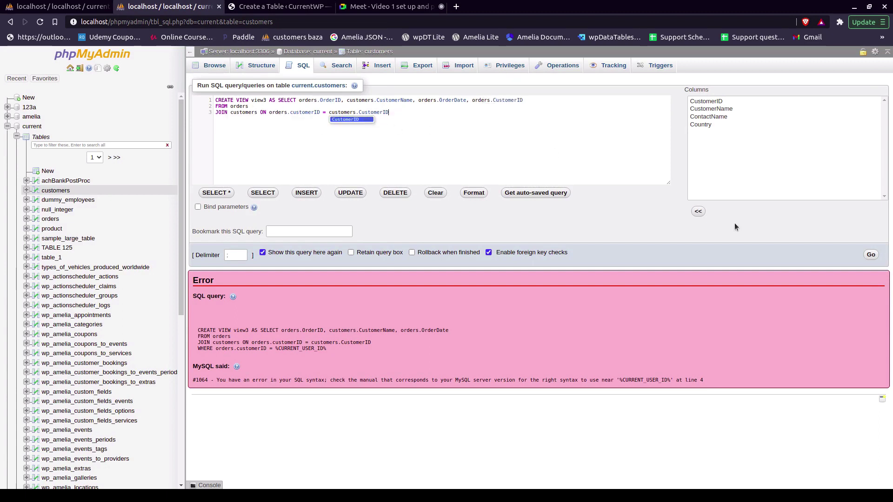
{"action": "left_click", "coordinate": [870, 255]}
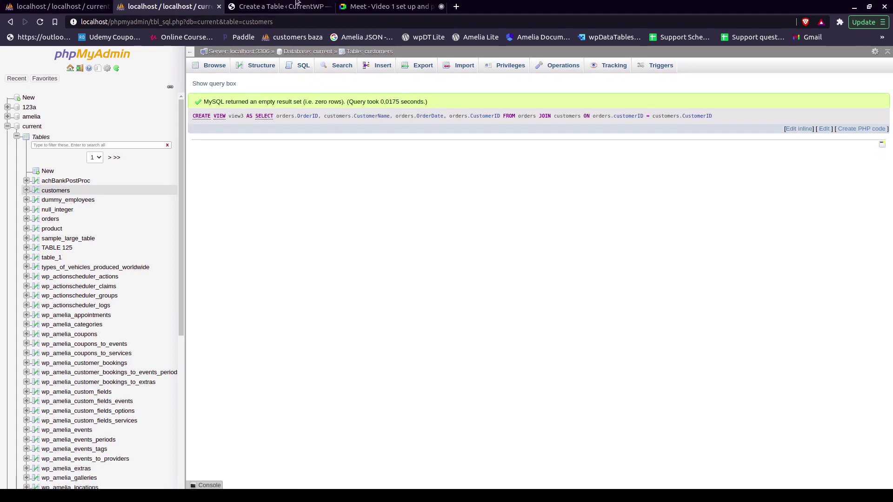
Step: Rewrite the wpDataTables query to select * from view3, drop the orders. prefix, and try saving
{"action": "left_click", "coordinate": [284, 6]}
{"action": "double_click", "coordinate": [142, 121]}
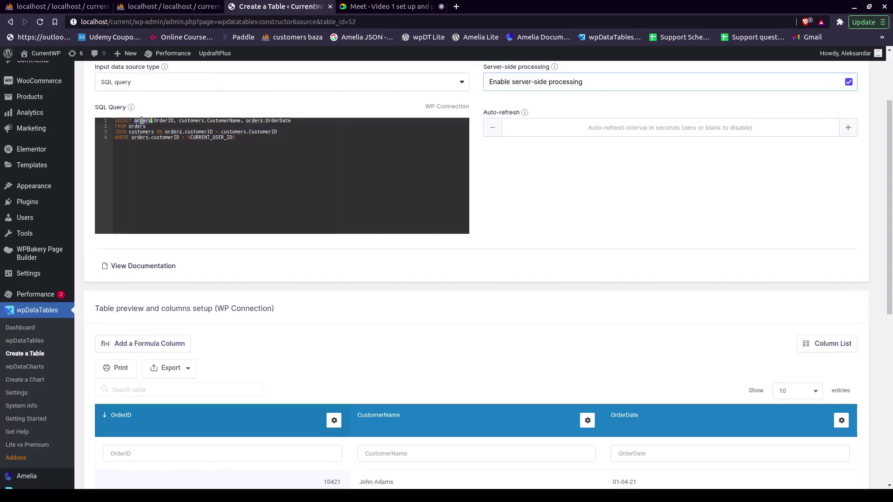
{"action": "left_click_drag", "start_coordinate": [142, 121], "coordinate": [233, 137]}
{"action": "left_click", "coordinate": [218, 132]}
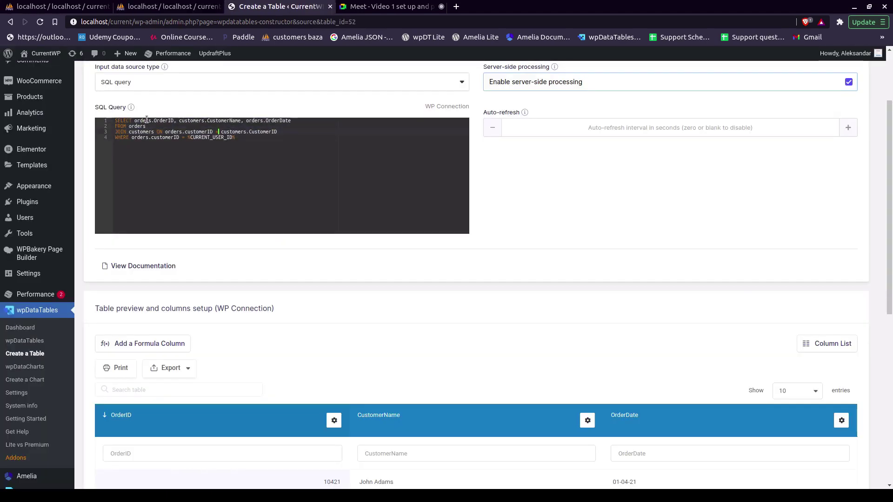
{"action": "mouse_move", "coordinate": [146, 120]}
{"action": "left_mouse_down"}
{"action": "mouse_move", "coordinate": [279, 132]}
{"action": "mouse_move", "coordinate": [135, 120]}
{"action": "left_mouse_up"}
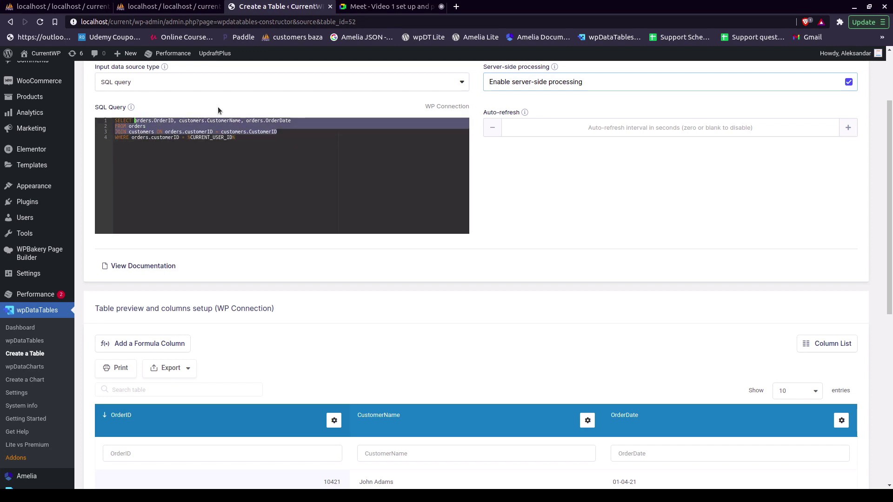
{"action": "type", "text": "* view"}
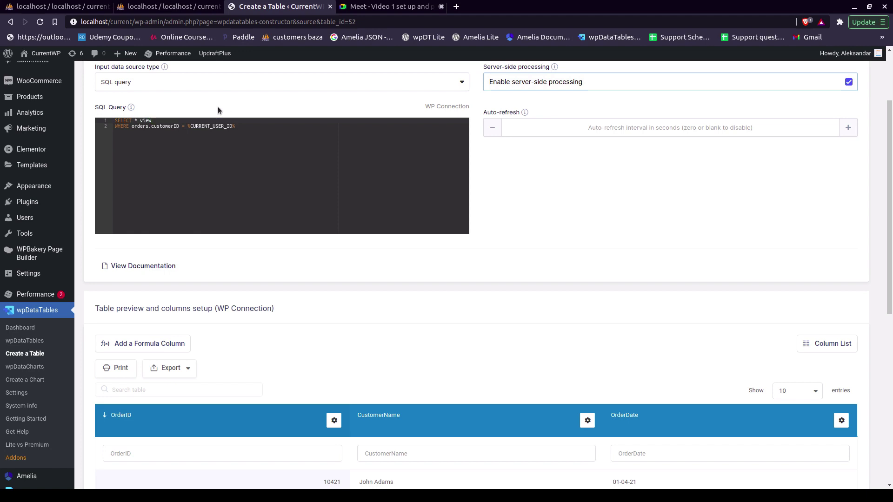
{"action": "type", "text": "3"}
{"action": "left_click", "coordinate": [151, 127]}
{"action": "key", "text": "BackSpace"}
{"action": "key", "text": "BackSpace"}
{"action": "key", "text": "BackSpace"}
{"action": "key", "text": "BackSpace"}
{"action": "key", "text": "BackSpace"}
{"action": "key", "text": "BackSpace"}
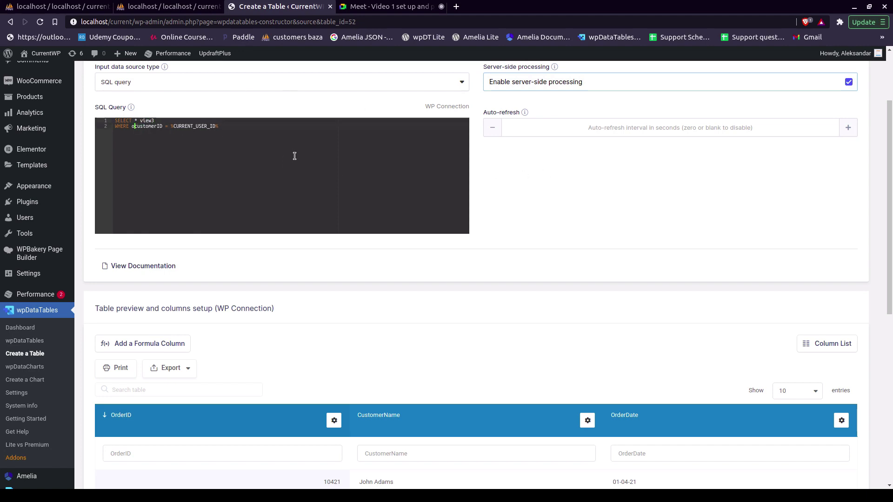
{"action": "scroll", "coordinate": [413, 187], "scroll_direction": "up", "scroll_amount": 2}
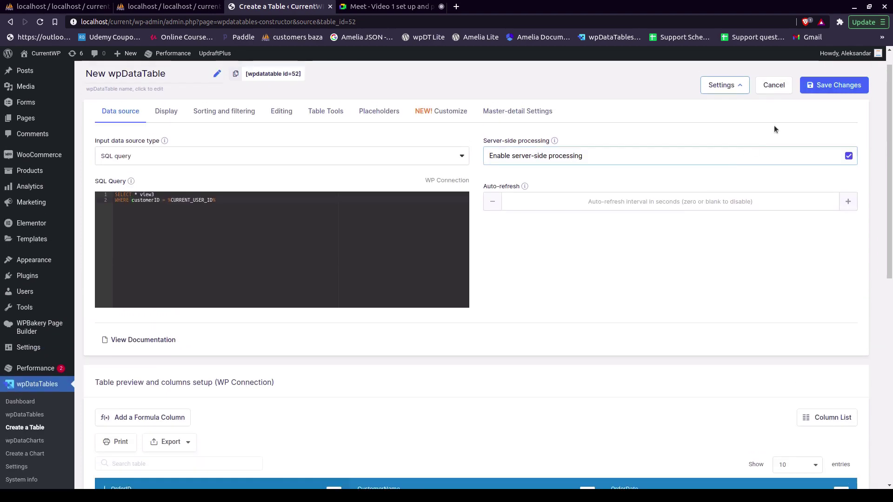
{"action": "left_click", "coordinate": [834, 85]}
{"action": "left_click", "coordinate": [549, 344]}
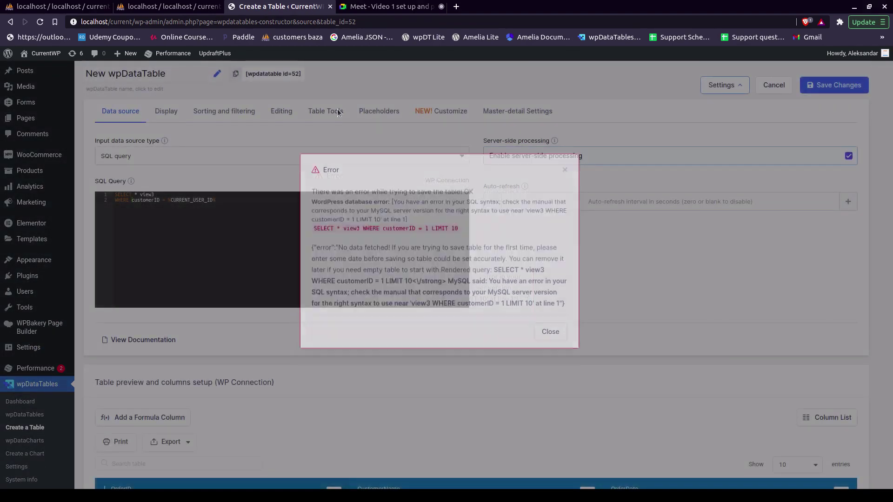
Step: Browse the rows of view3 in phpMyAdmin to check its contents
{"action": "left_click", "coordinate": [174, 7]}
{"action": "scroll", "coordinate": [93, 233], "scroll_direction": "down", "scroll_amount": 7}
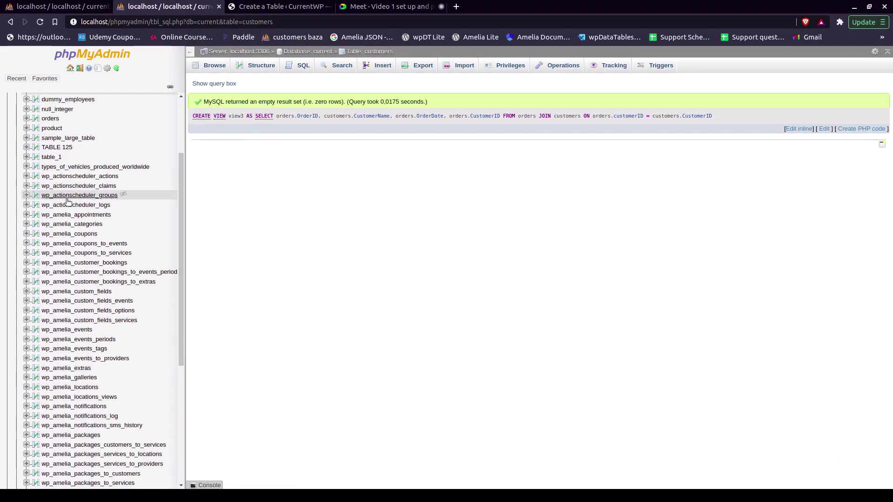
{"action": "left_click", "coordinate": [48, 382]}
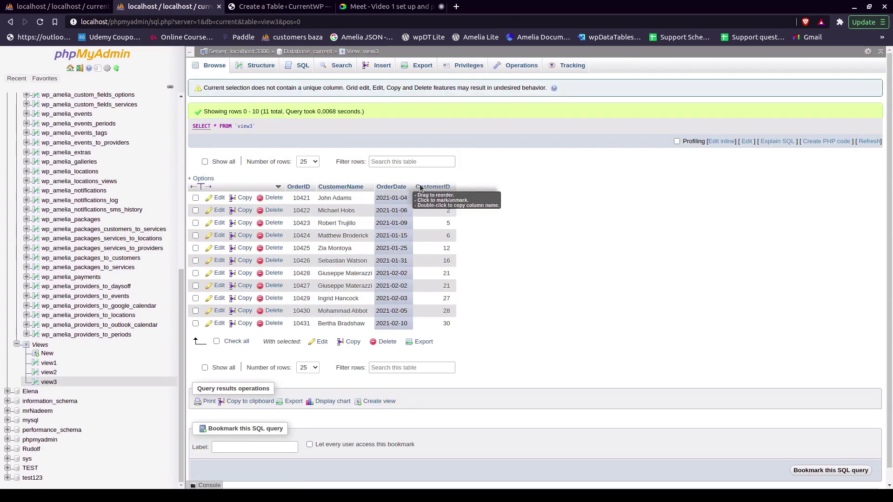
Step: Delete the WHERE line from the wpDataTables query and save again, dismissing the error
{"action": "left_click", "coordinate": [249, 9]}
{"action": "left_click_drag", "start_coordinate": [160, 195], "coordinate": [313, 216]}
{"action": "key", "text": "BackSpace"}
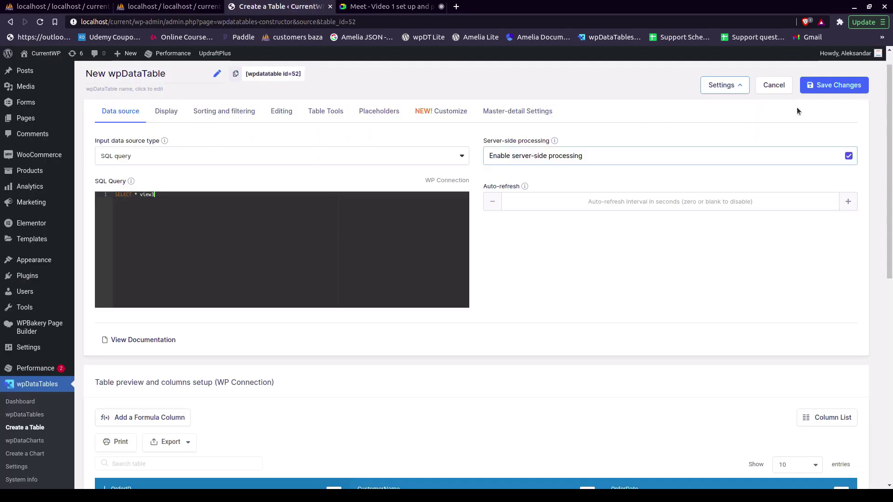
{"action": "left_click", "coordinate": [820, 87]}
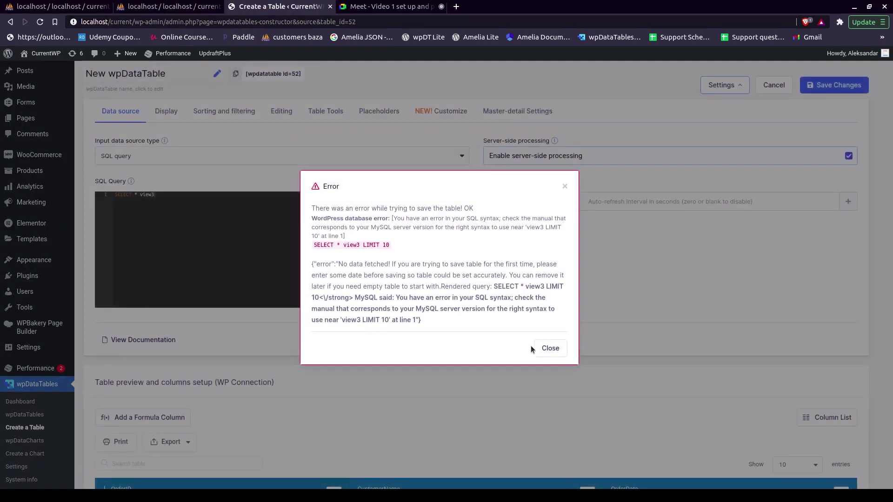
{"action": "left_click", "coordinate": [549, 349]}
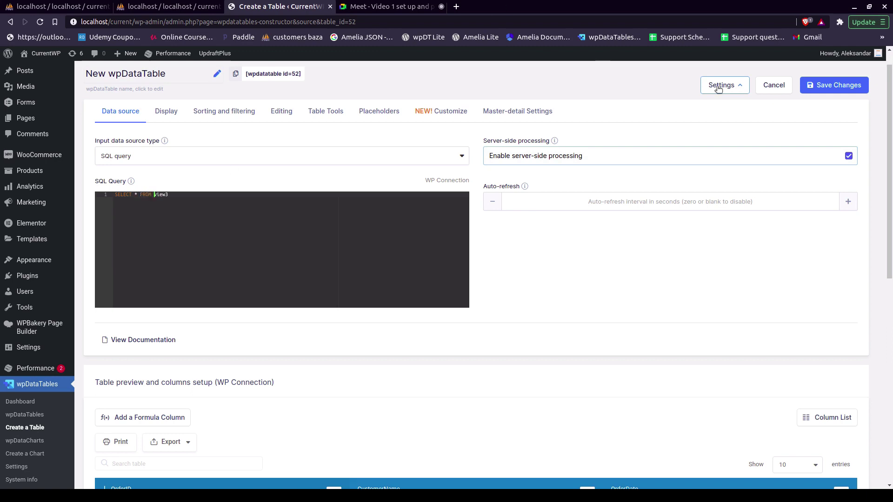
Step: Save the view3 query, then add the line WHERE customerID = %CURRENT_USER_ID% and save again
{"action": "left_click", "coordinate": [835, 85]}
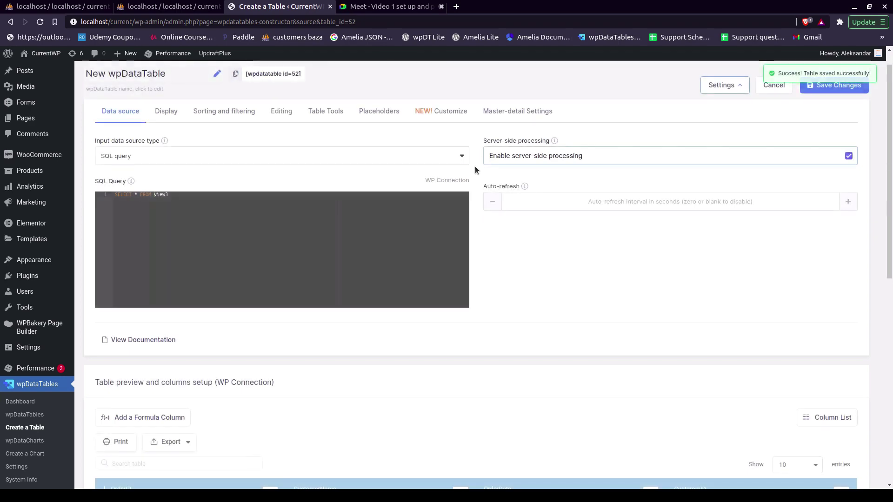
{"action": "scroll", "coordinate": [321, 224], "scroll_direction": "down", "scroll_amount": 5}
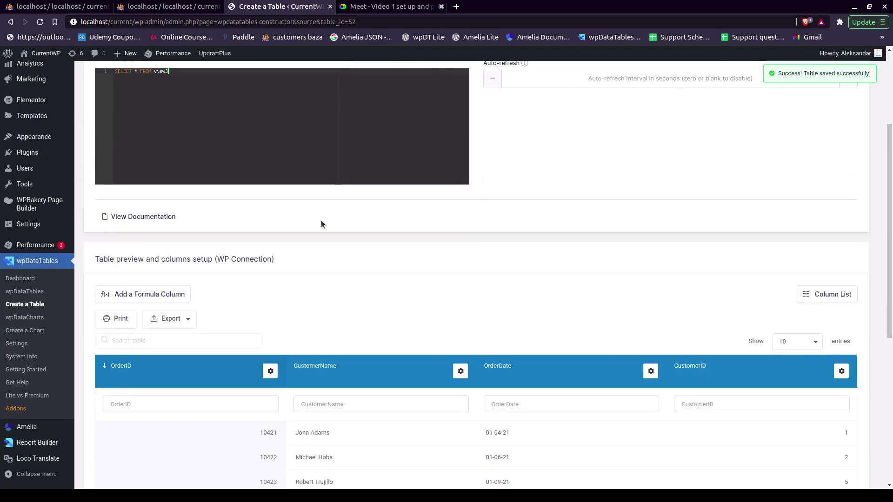
{"action": "scroll", "coordinate": [321, 224], "scroll_direction": "down", "scroll_amount": 2}
{"action": "scroll", "coordinate": [315, 222], "scroll_direction": "up", "scroll_amount": 4}
{"action": "left_click", "coordinate": [270, 188]}
{"action": "key", "text": "Return"}
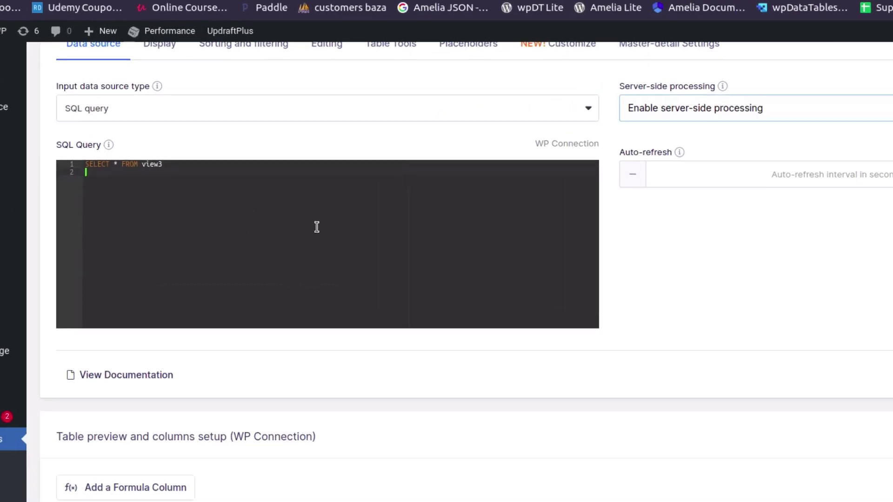
{"action": "type", "text": "W"}
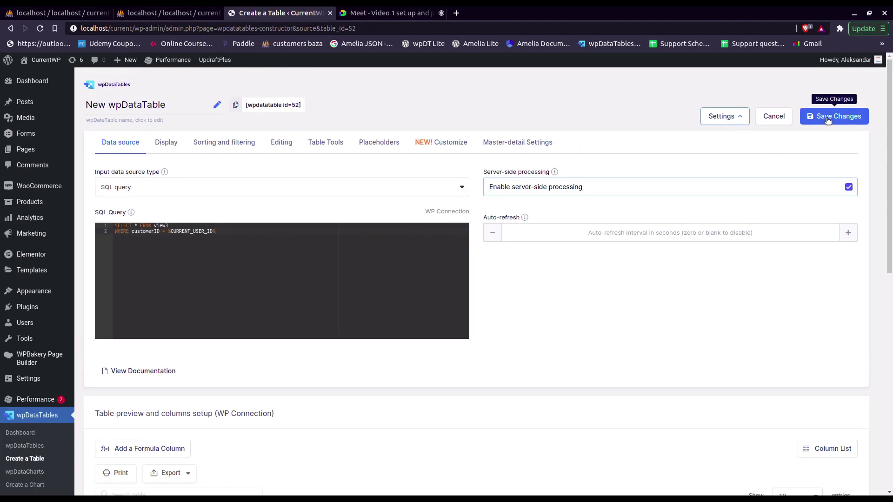
{"action": "left_click", "coordinate": [833, 116]}
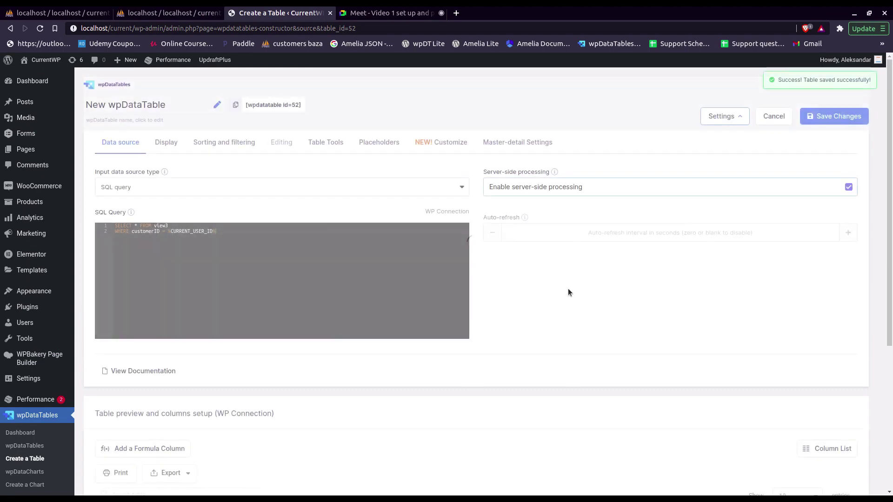
Step: Highlight customerID and the %CURRENT_USER_ID% placeholder in the filter line
{"action": "scroll", "coordinate": [322, 286], "scroll_direction": "up", "scroll_amount": 3}
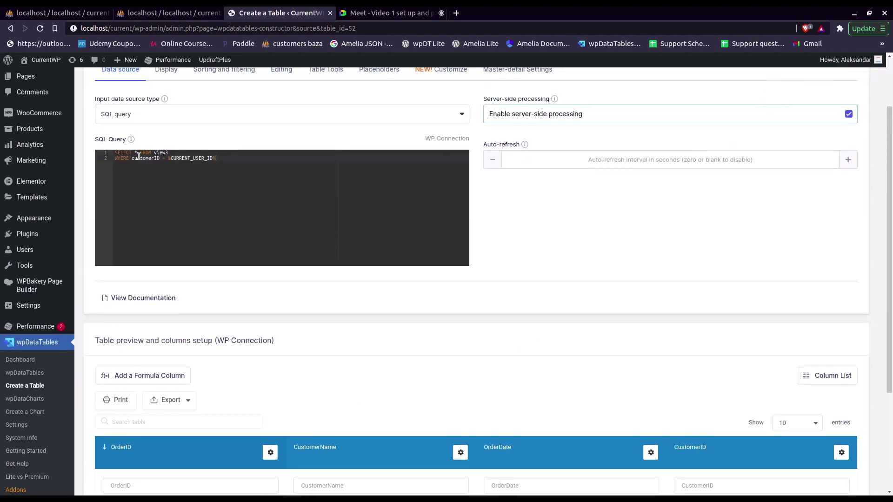
{"action": "double_click", "coordinate": [139, 157]}
{"action": "left_click_drag", "start_coordinate": [167, 159], "coordinate": [208, 160]}
{"action": "left_click", "coordinate": [219, 178]}
{"action": "scroll", "coordinate": [245, 191], "scroll_direction": "up", "scroll_amount": 2}
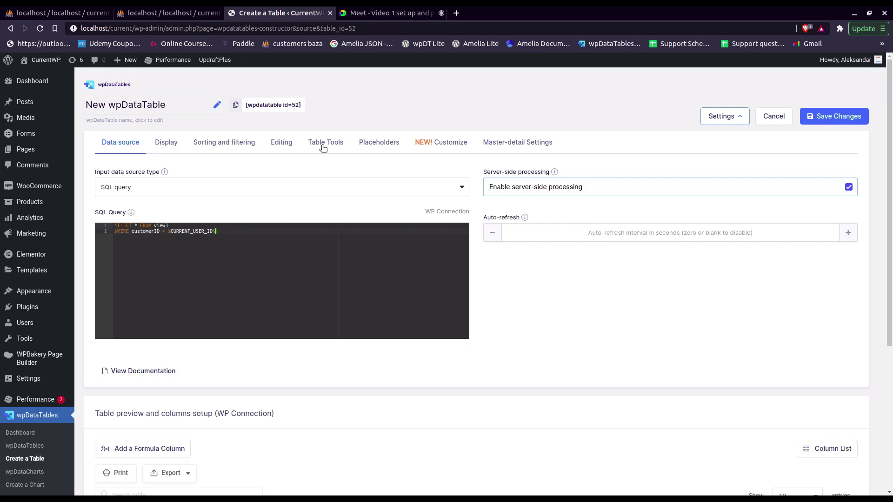
Step: Stop presenting the screen in the Google Meet call
{"action": "left_click", "coordinate": [383, 14]}
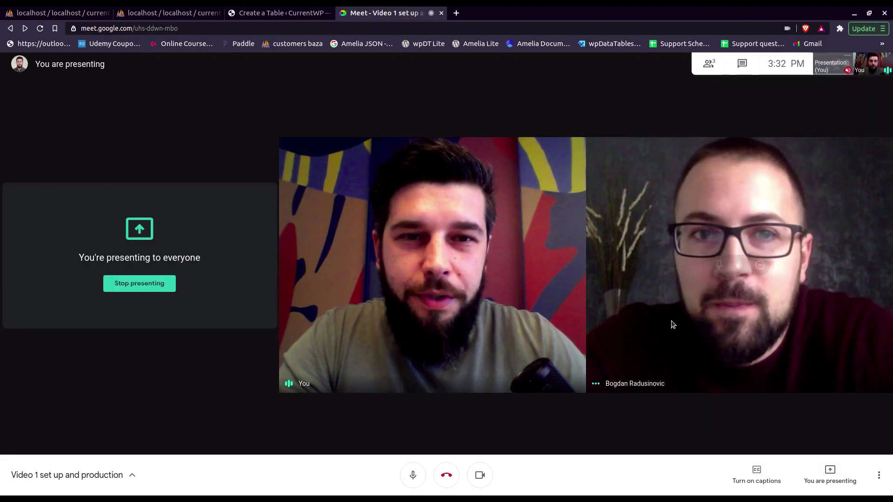
{"action": "left_click", "coordinate": [830, 472]}
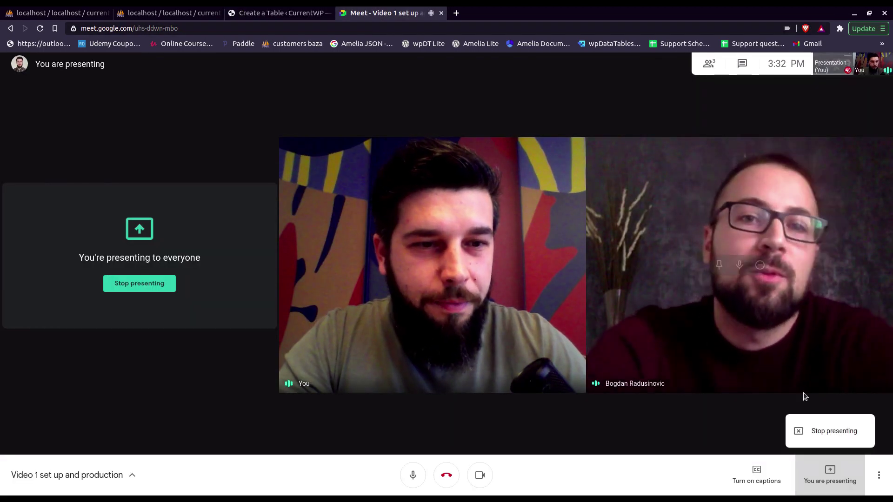
{"action": "left_click", "coordinate": [834, 432]}
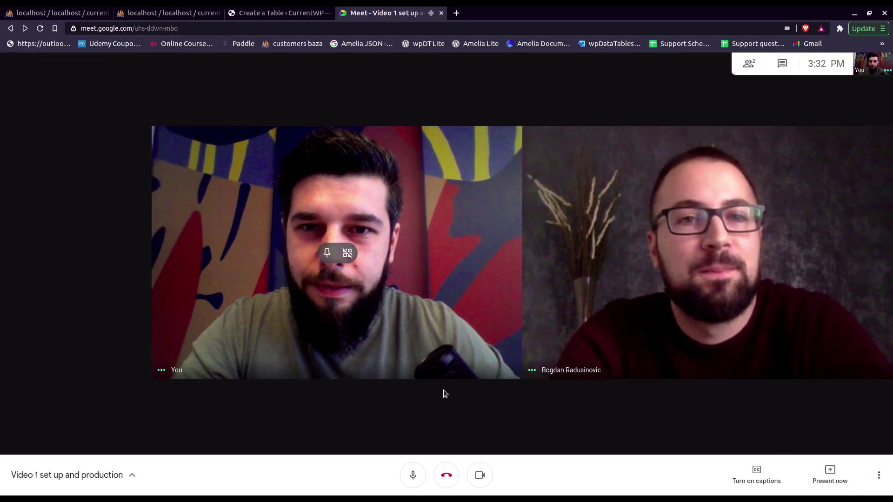